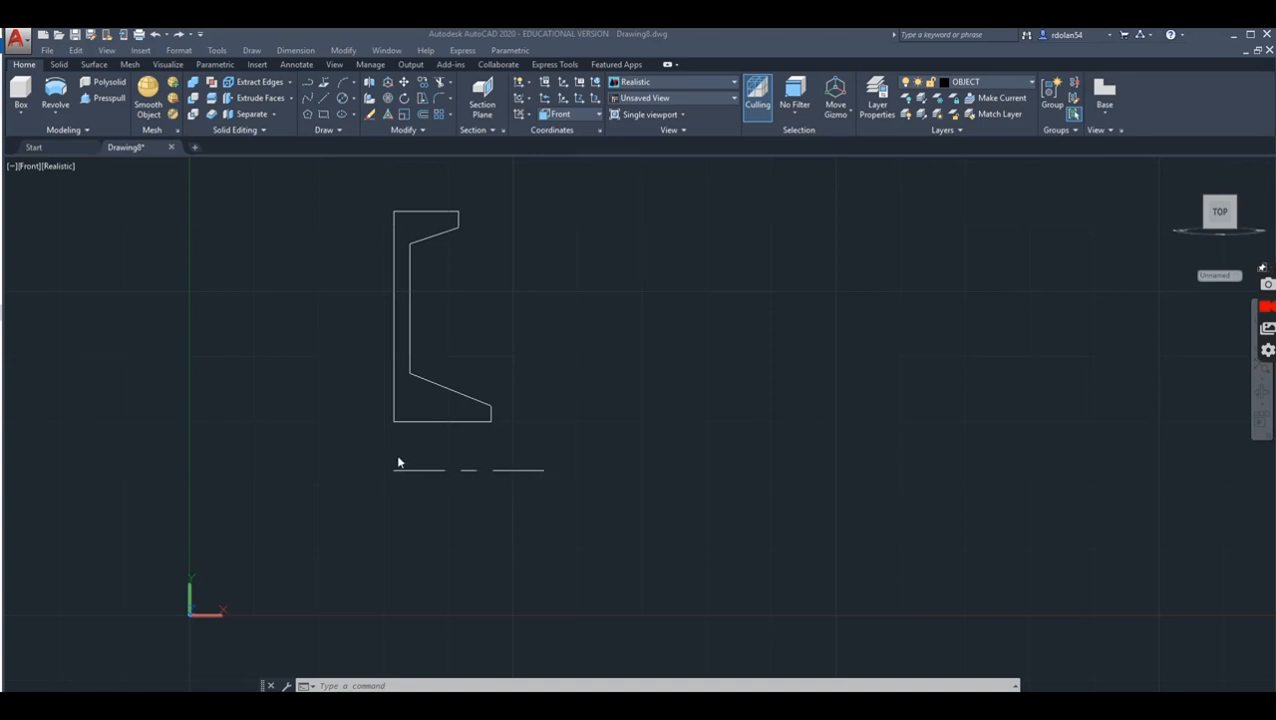
{"action": "left_click", "coordinate": [992, 84]}
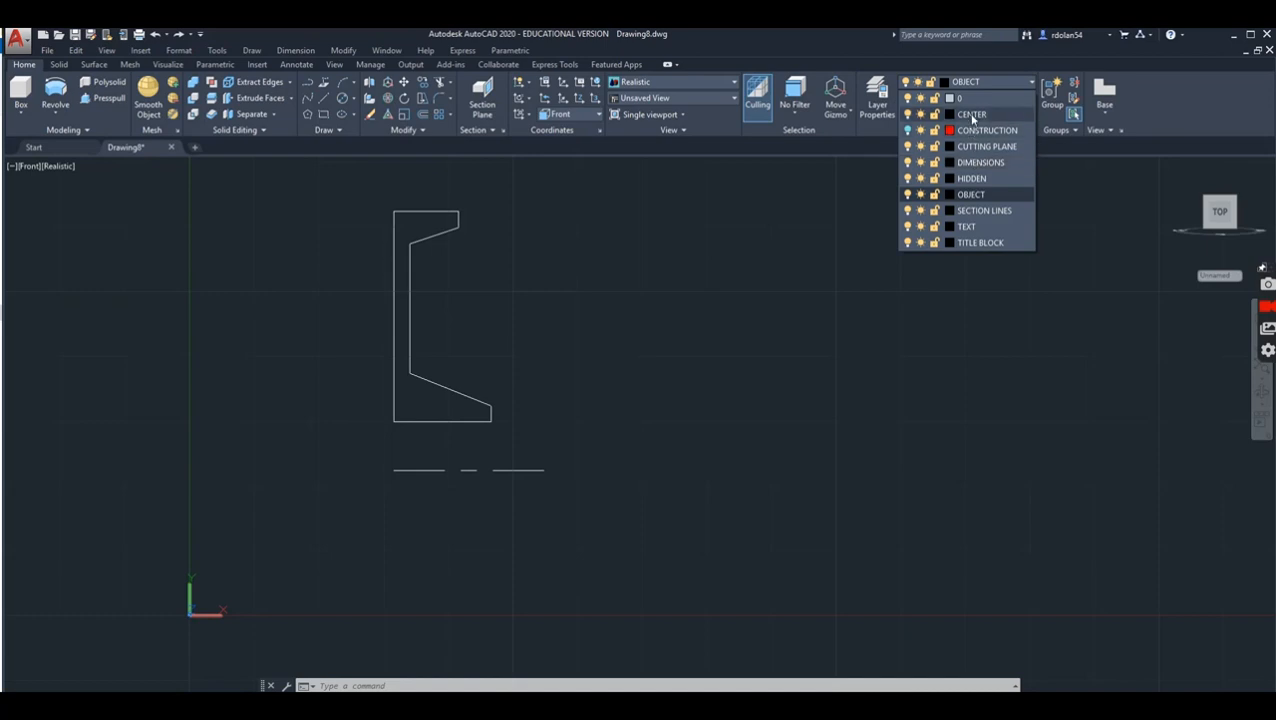
{"action": "left_click", "coordinate": [612, 370]}
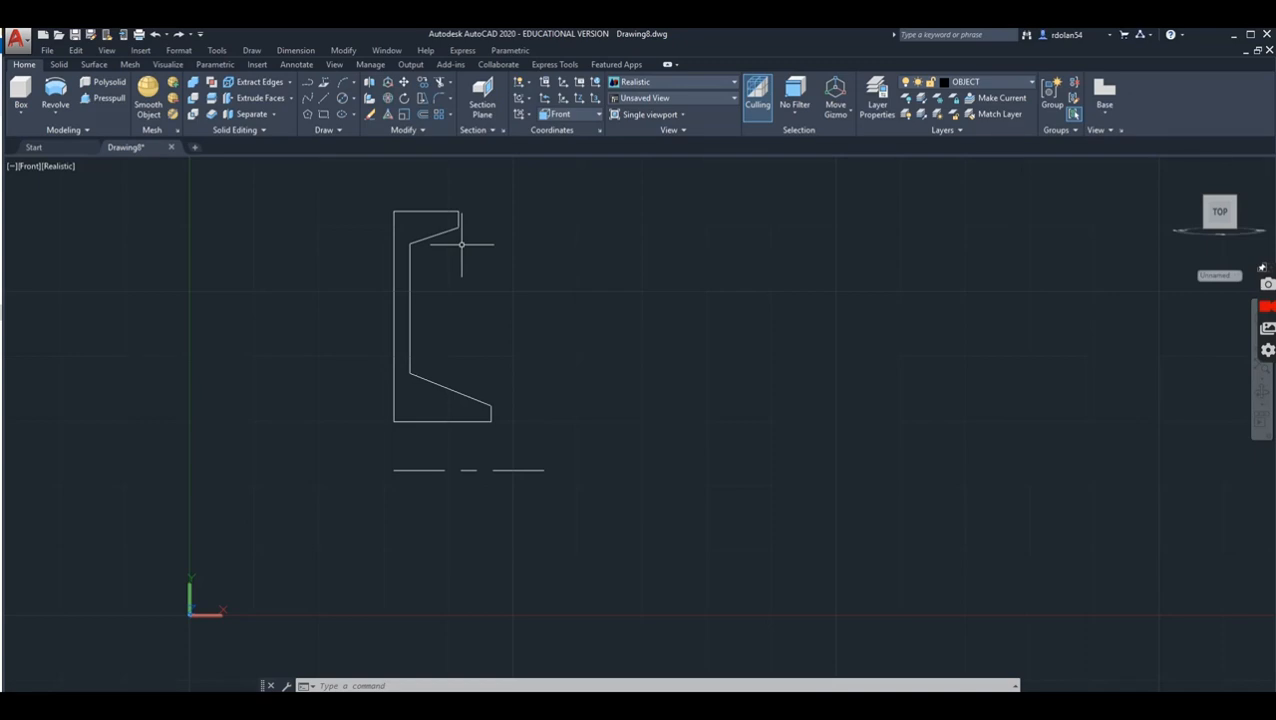
Step: Convert the closed C-shaped profile above the centerline into a region
{"action": "type", "text": "REGION"}
{"action": "key", "text": "Return"}
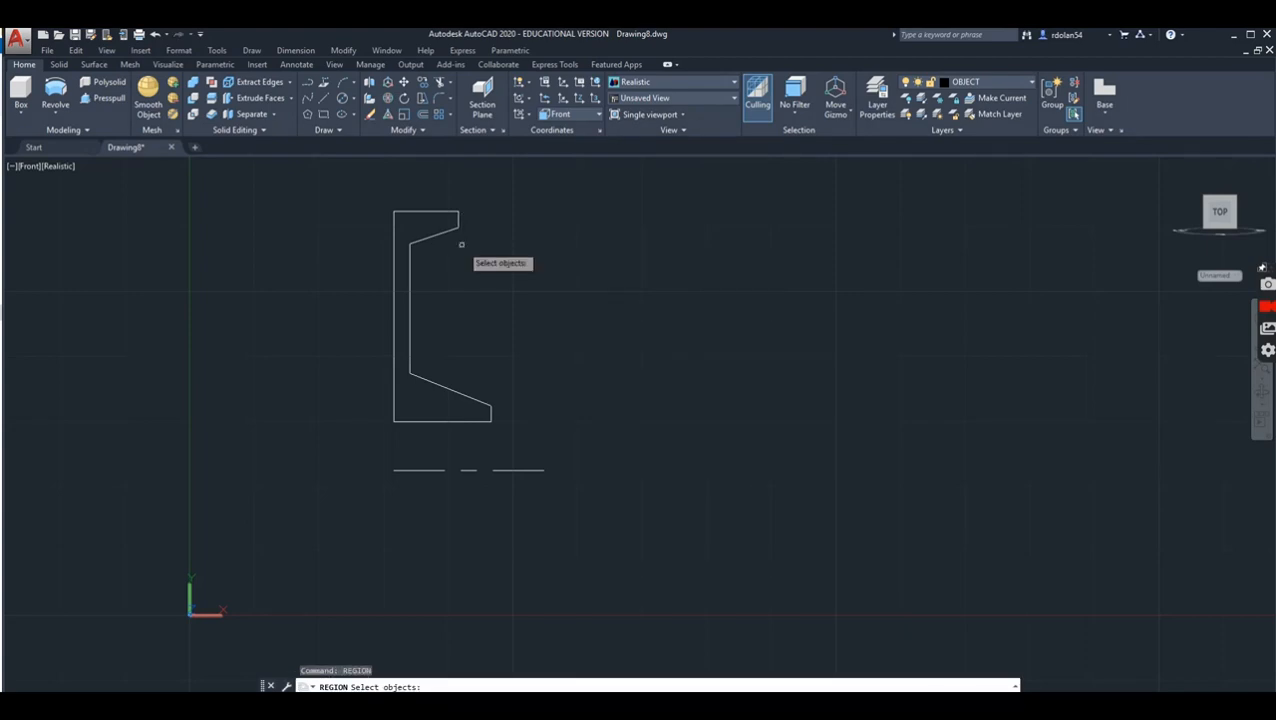
{"action": "left_click", "coordinate": [339, 183]}
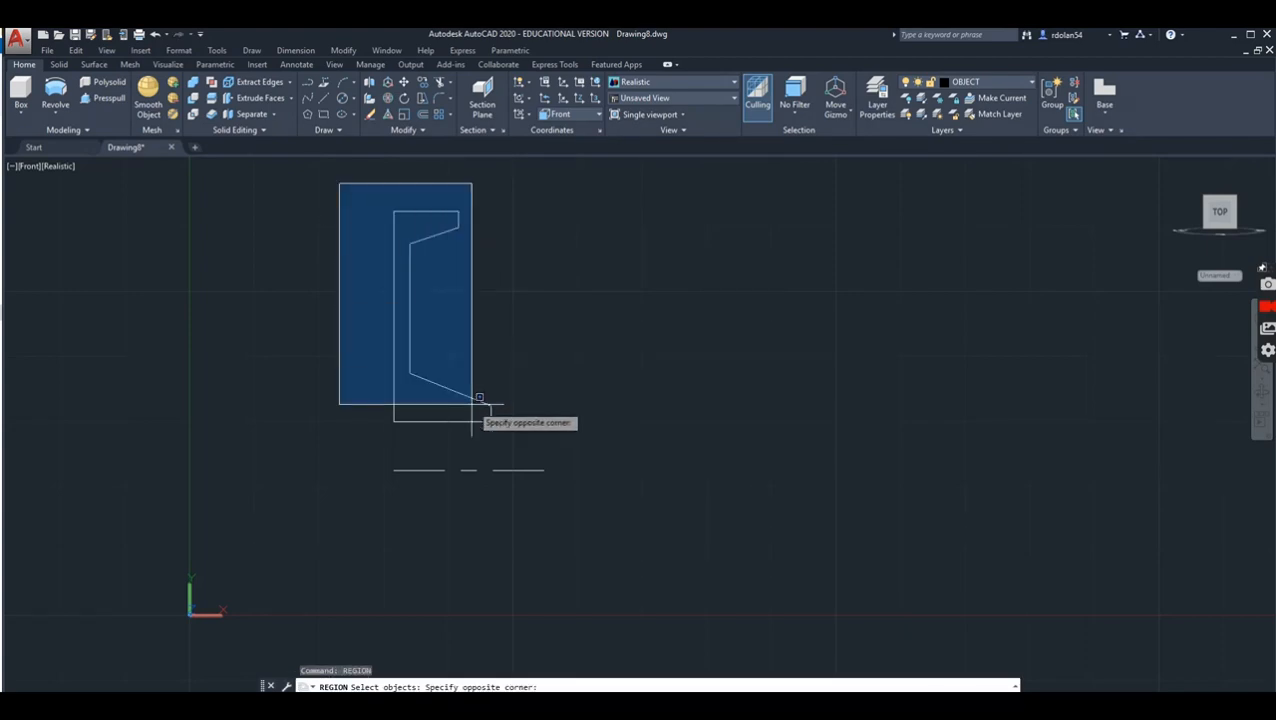
{"action": "left_click", "coordinate": [522, 430]}
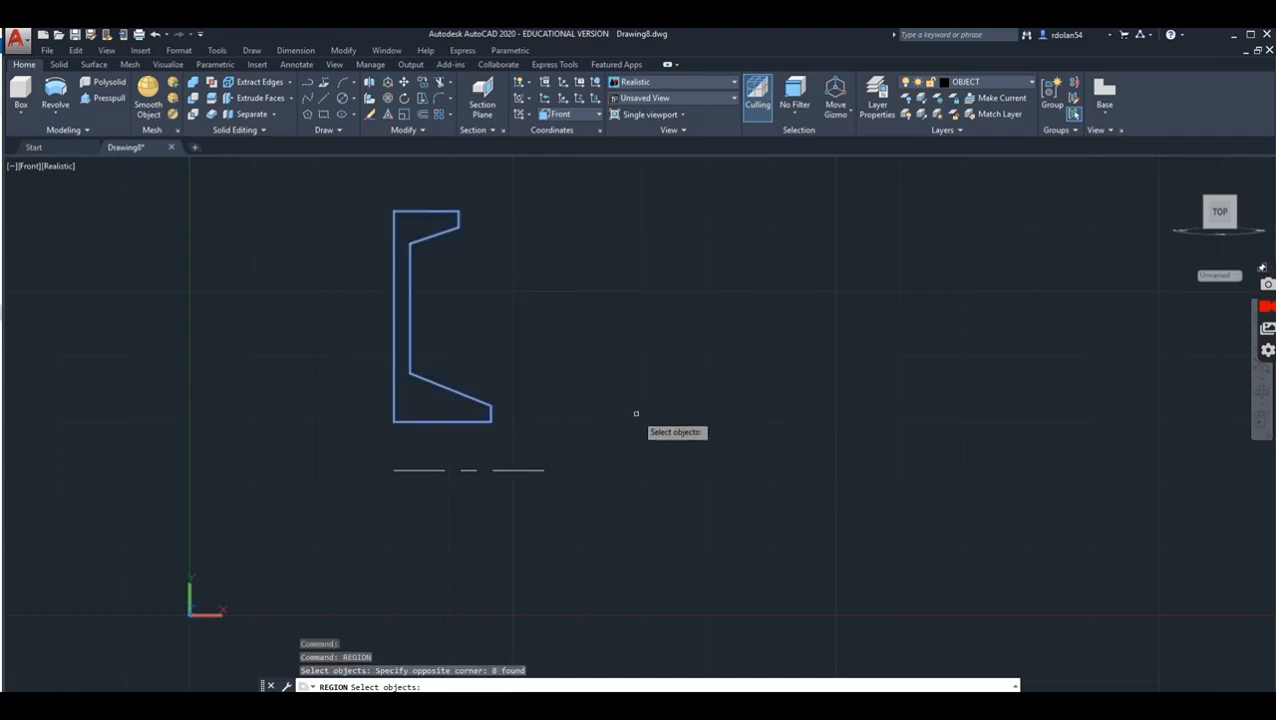
{"action": "key", "text": "Return"}
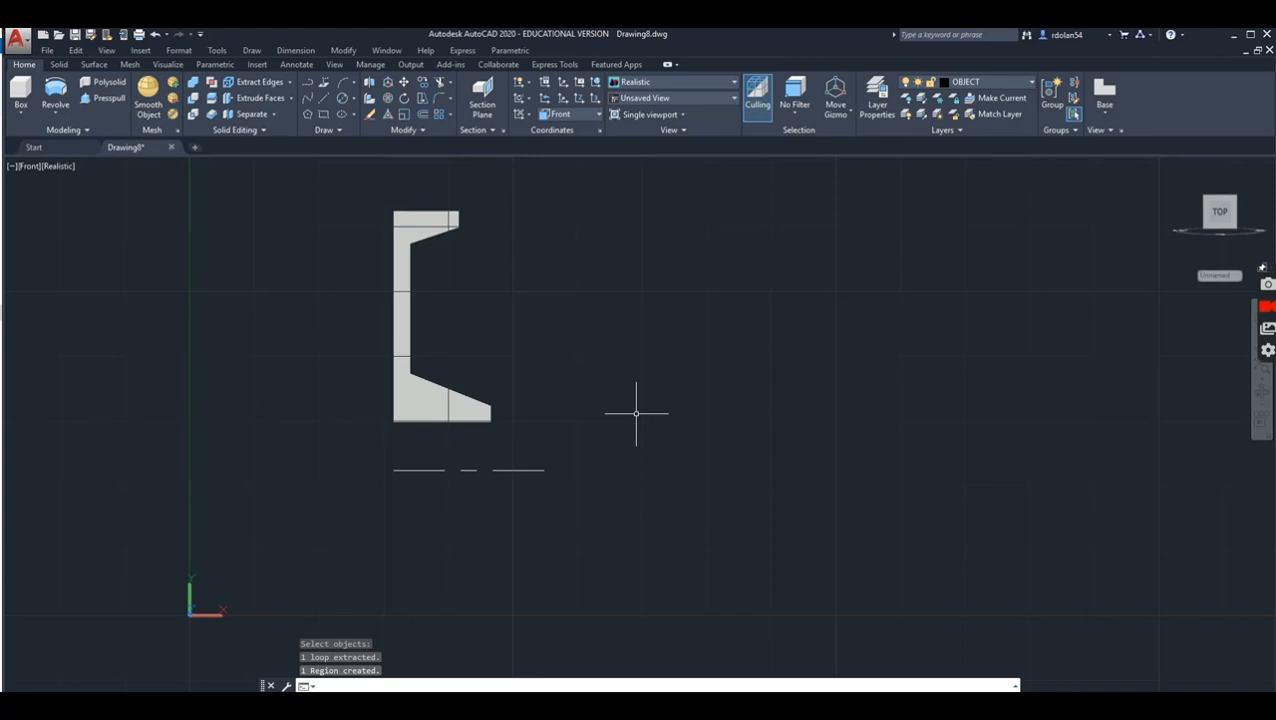
Step: Switch the visual style to 2D Wireframe and revolve the region 360° about the dashed centerline into a solid
{"action": "left_click", "coordinate": [63, 167]}
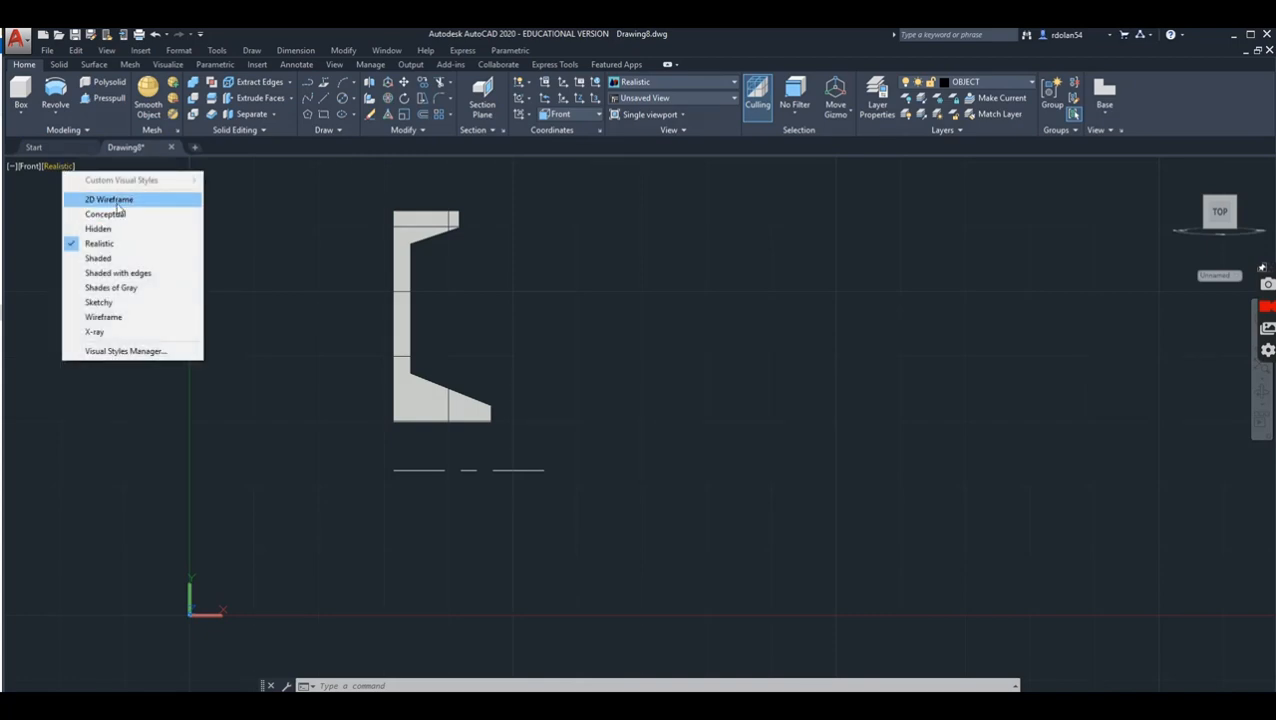
{"action": "left_click", "coordinate": [110, 200]}
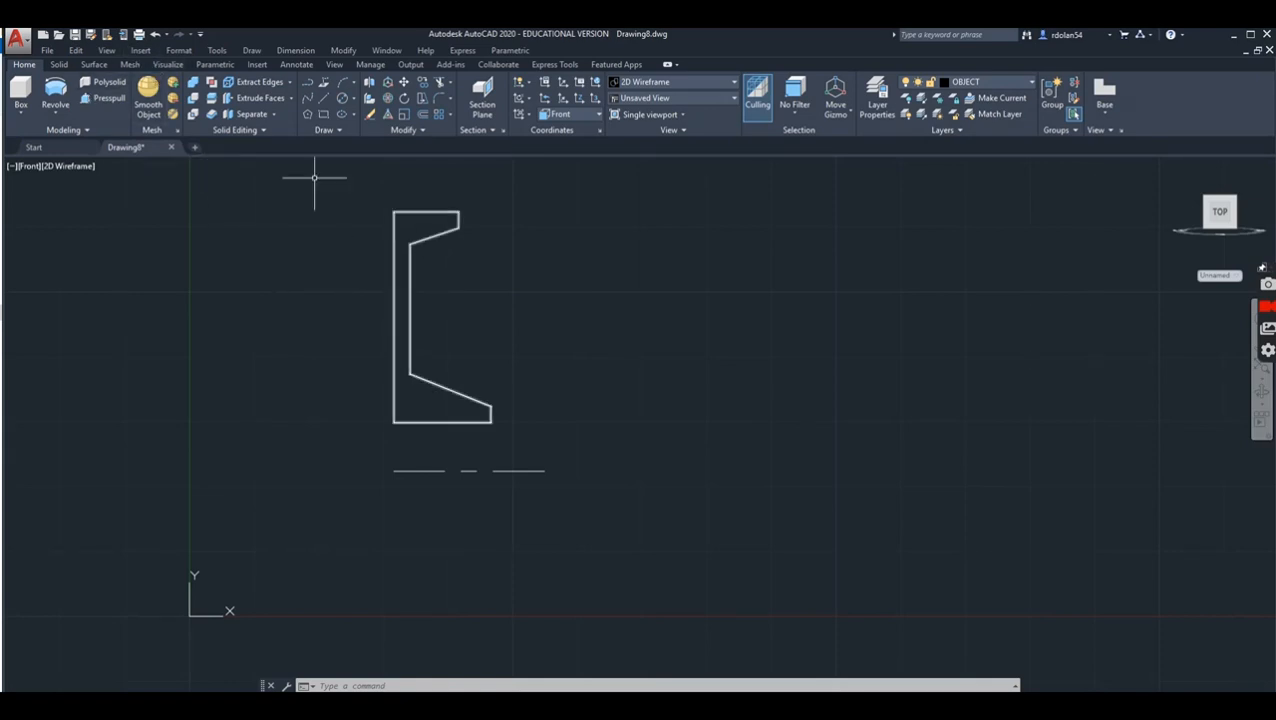
{"action": "left_click", "coordinate": [60, 89]}
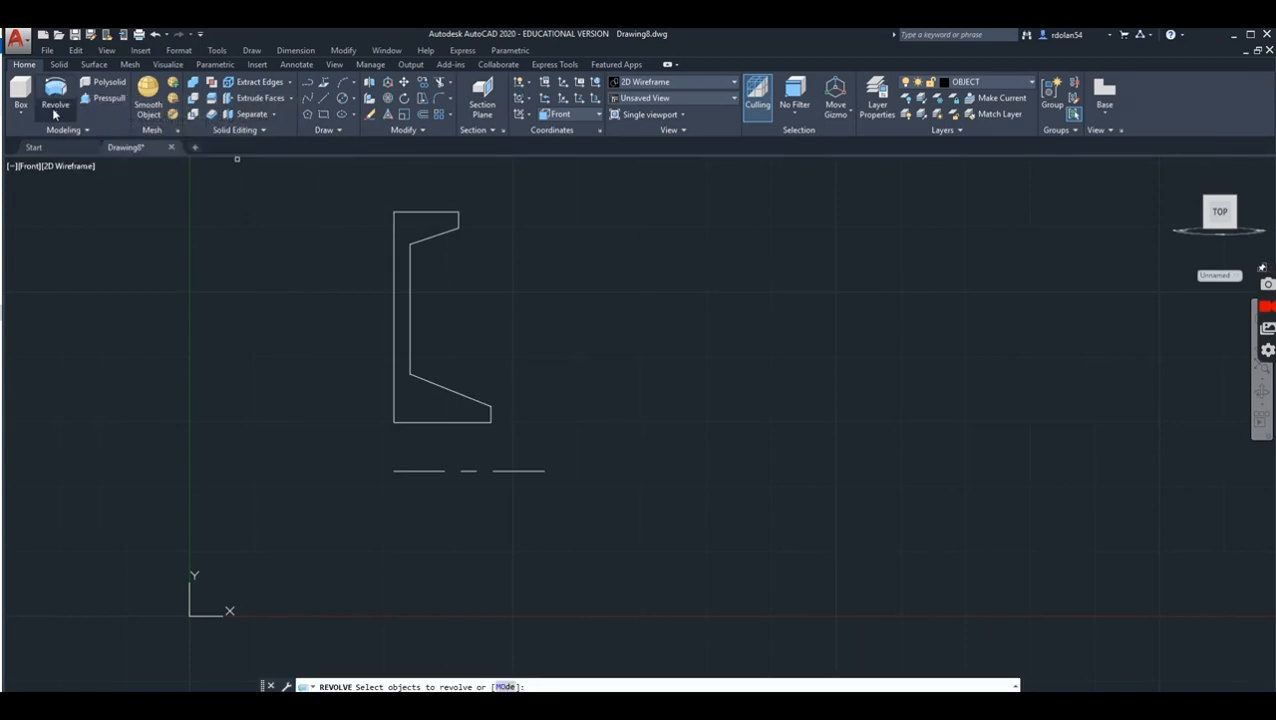
{"action": "left_click", "coordinate": [57, 114]}
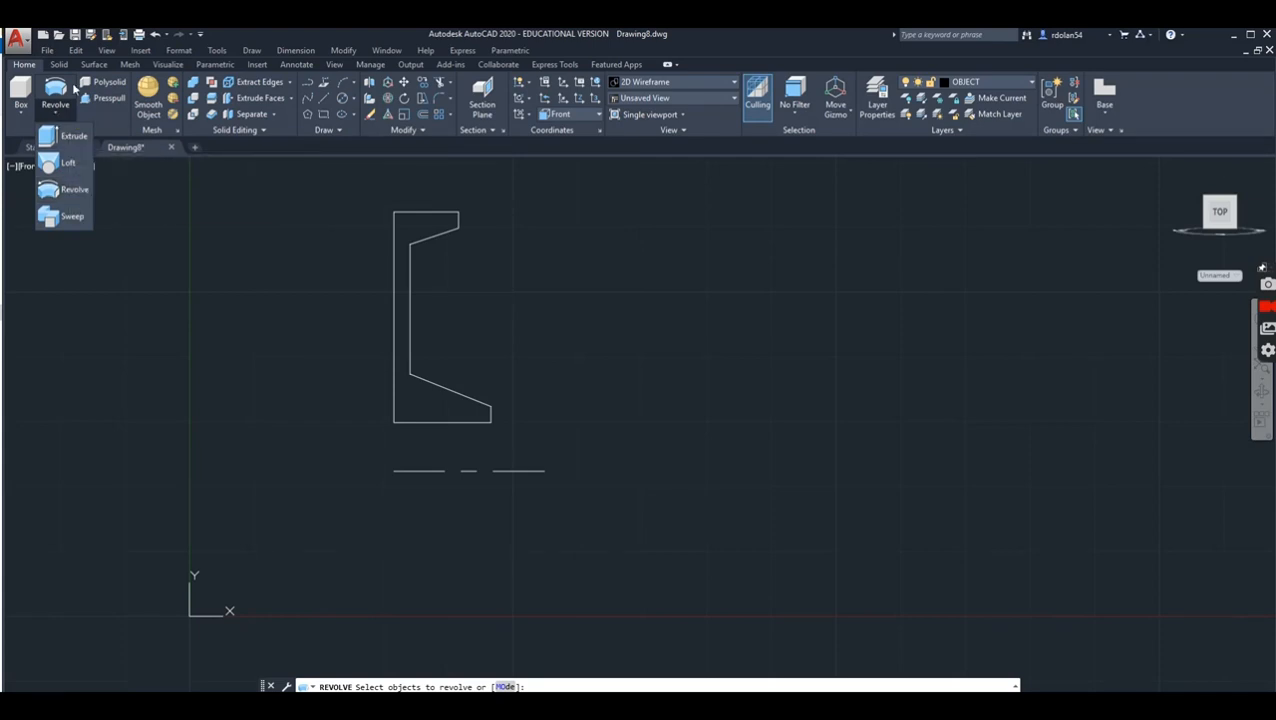
{"action": "left_click", "coordinate": [67, 192]}
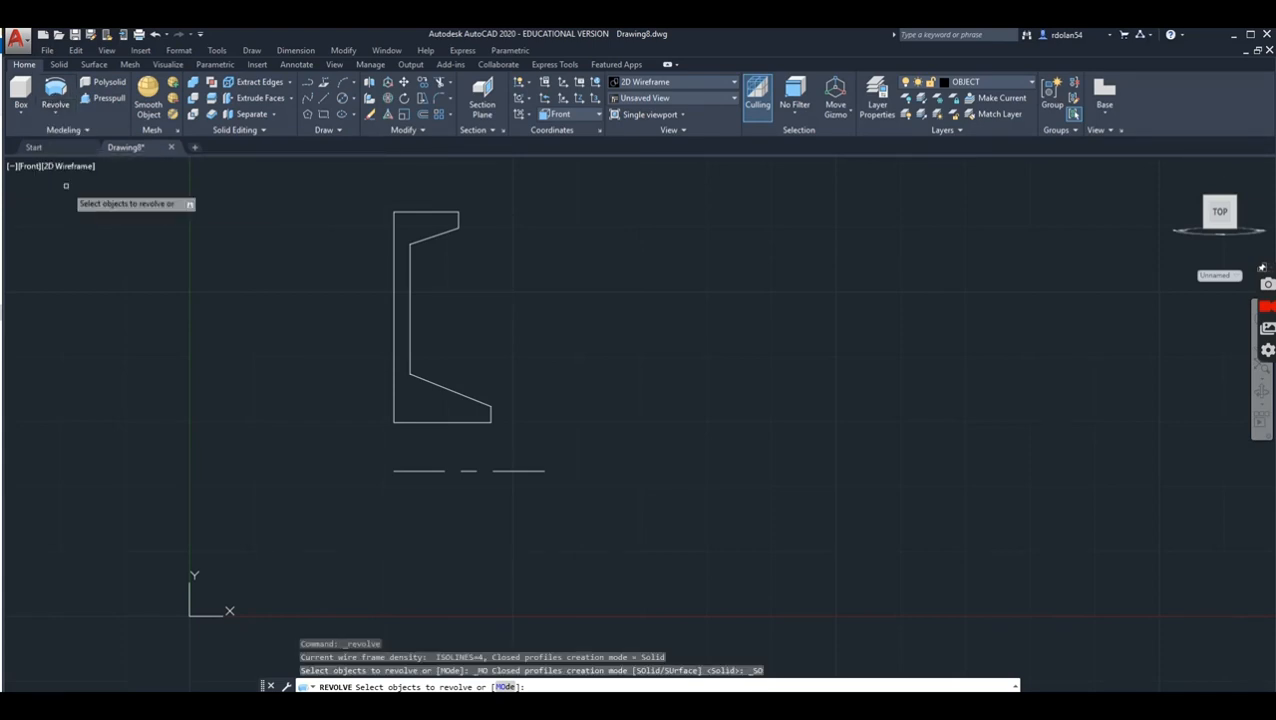
{"action": "left_click", "coordinate": [340, 178]}
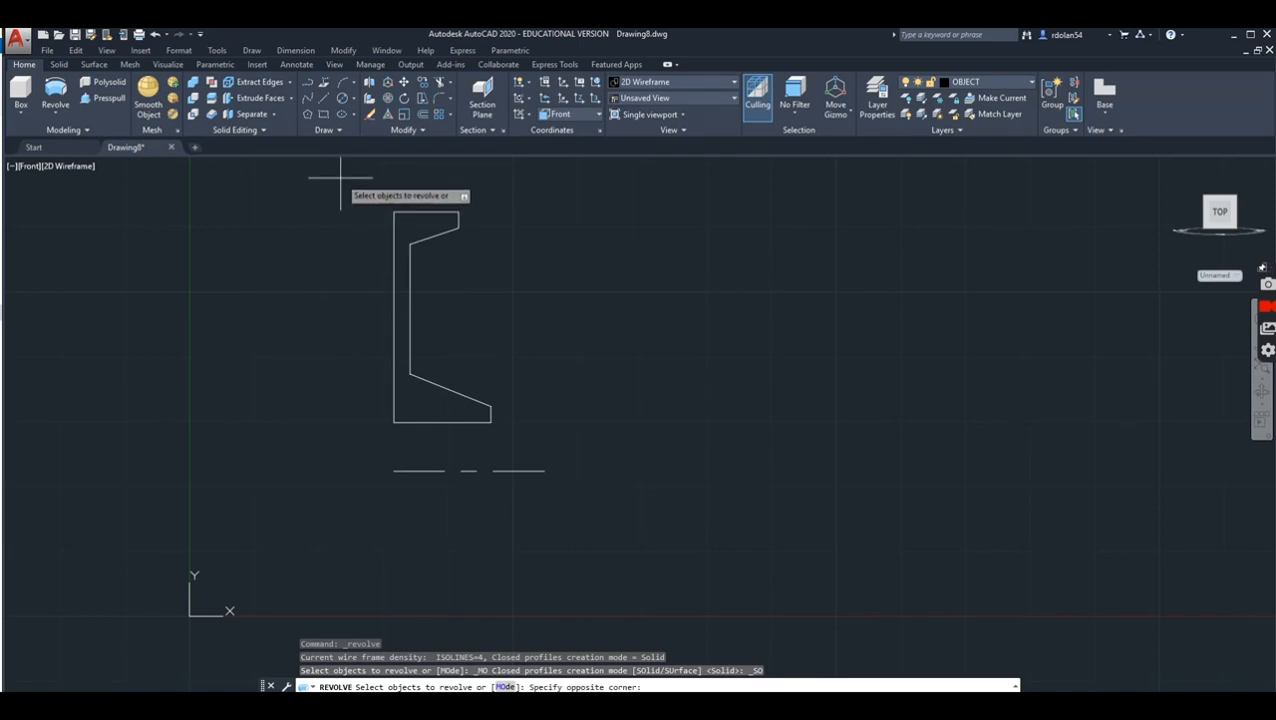
{"action": "left_click", "coordinate": [528, 428]}
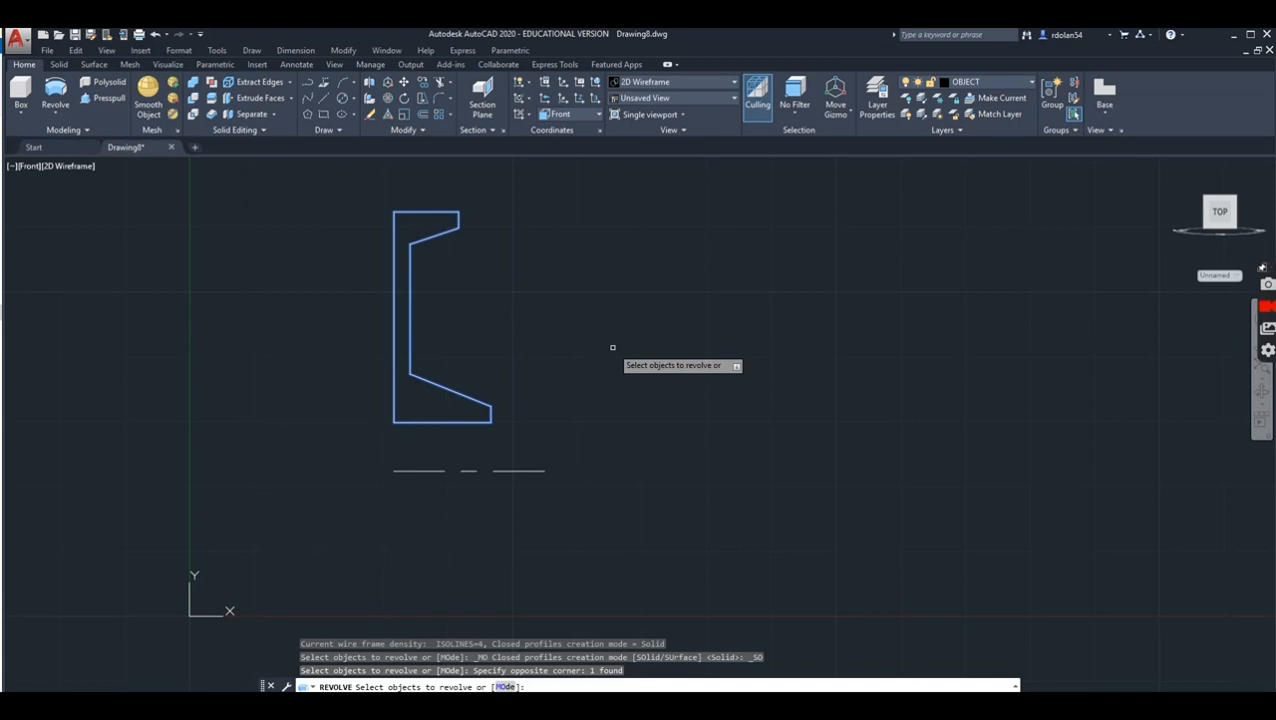
{"action": "key", "text": "Return"}
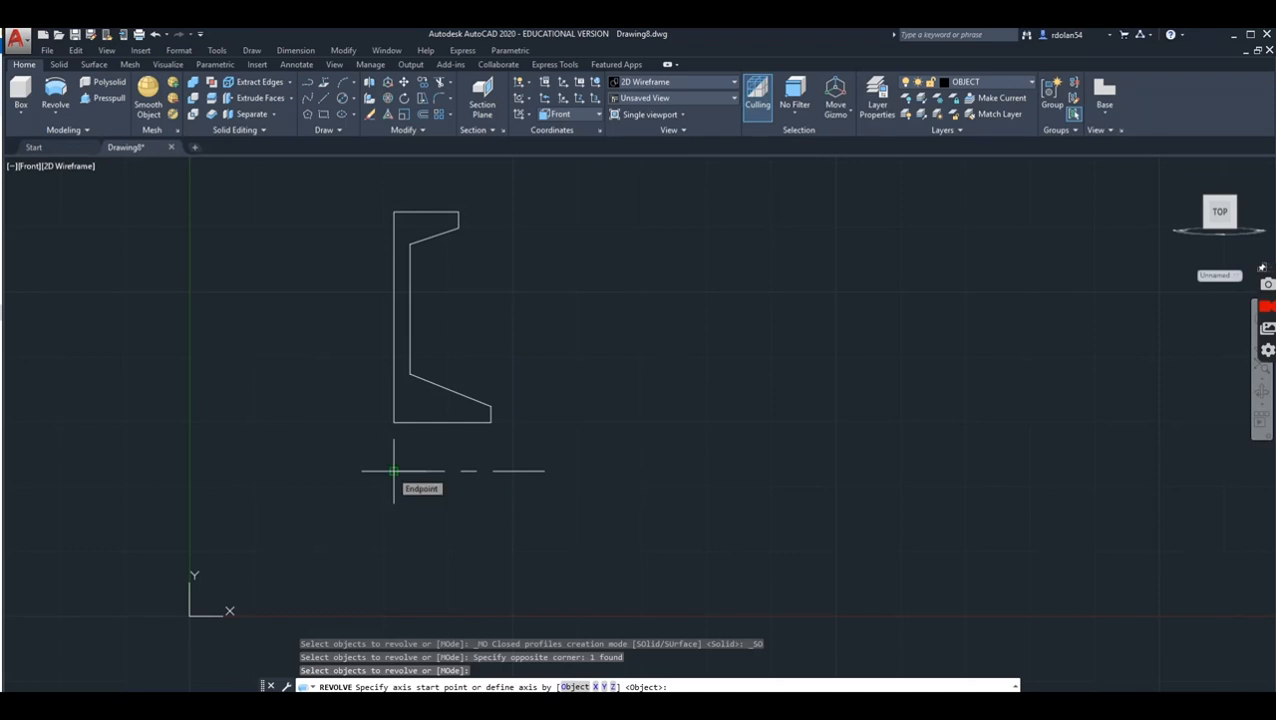
{"action": "left_click", "coordinate": [393, 470]}
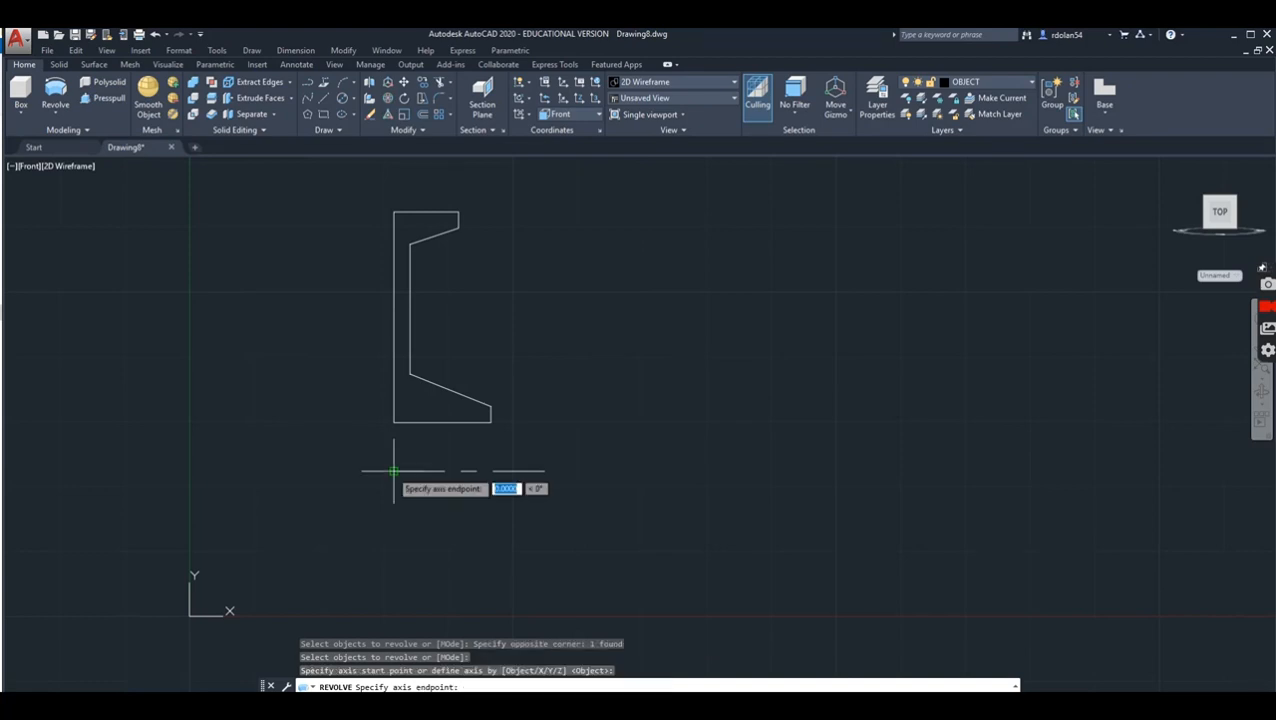
{"action": "left_click", "coordinate": [544, 470]}
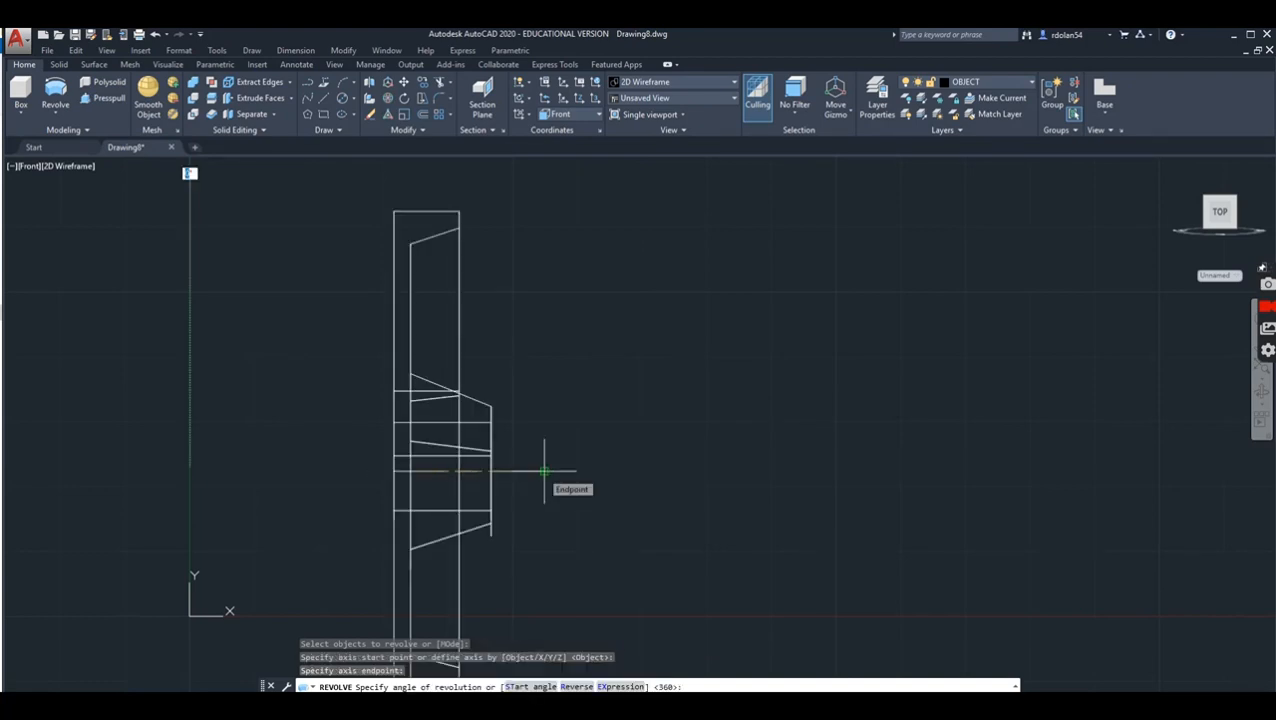
{"action": "key", "text": "Return"}
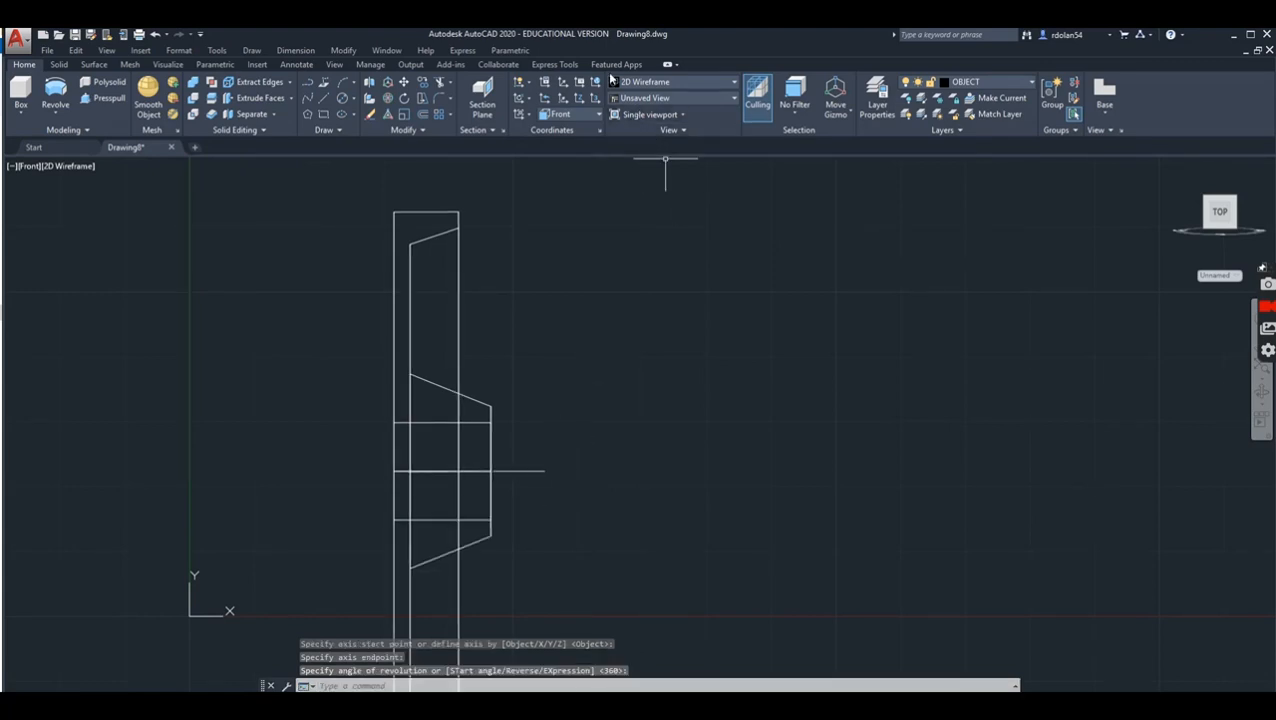
Step: Display the revolved solid in SE Isometric view with the Hidden visual style and orbit it to inspect both faces
{"action": "left_click", "coordinate": [697, 102]}
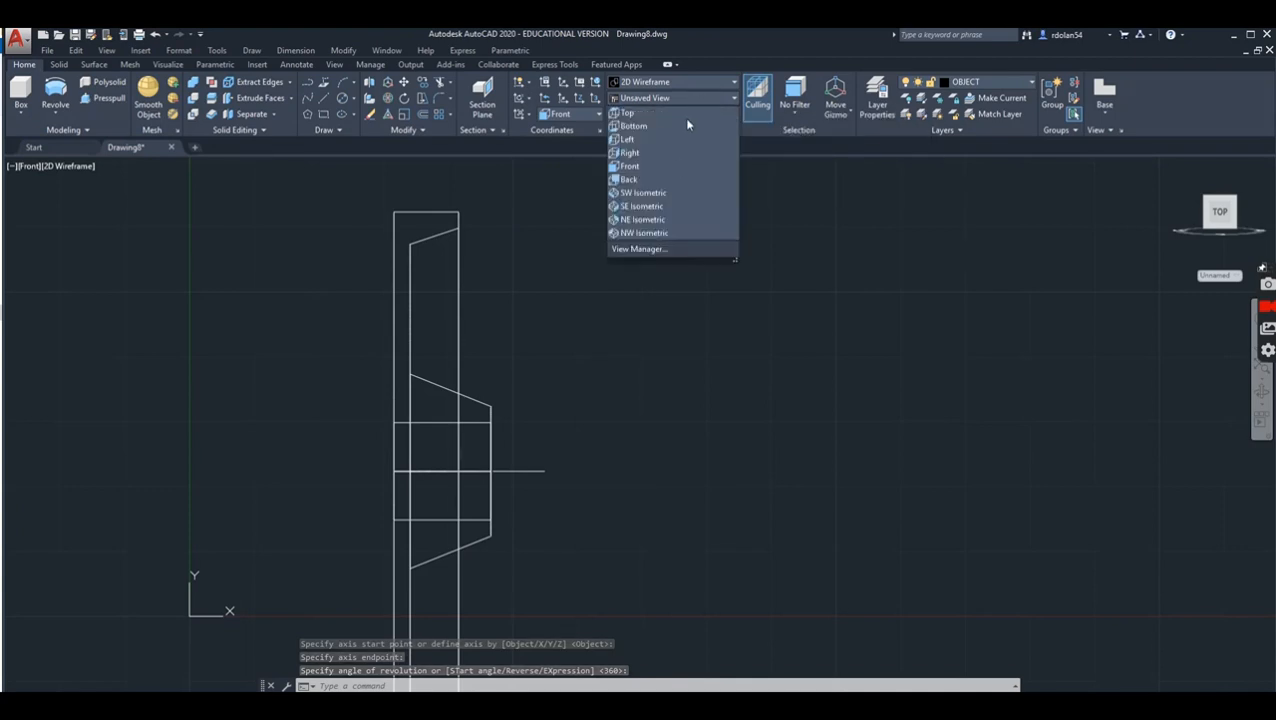
{"action": "left_click", "coordinate": [660, 207]}
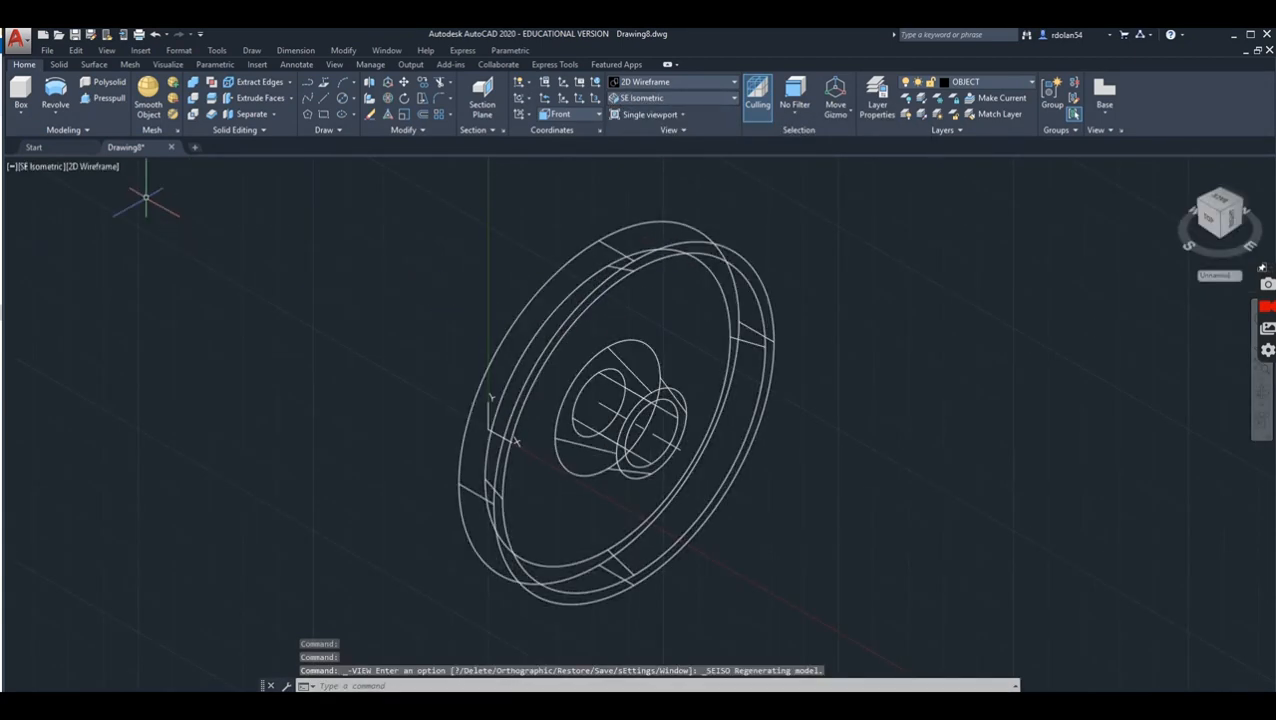
{"action": "left_click", "coordinate": [103, 170]}
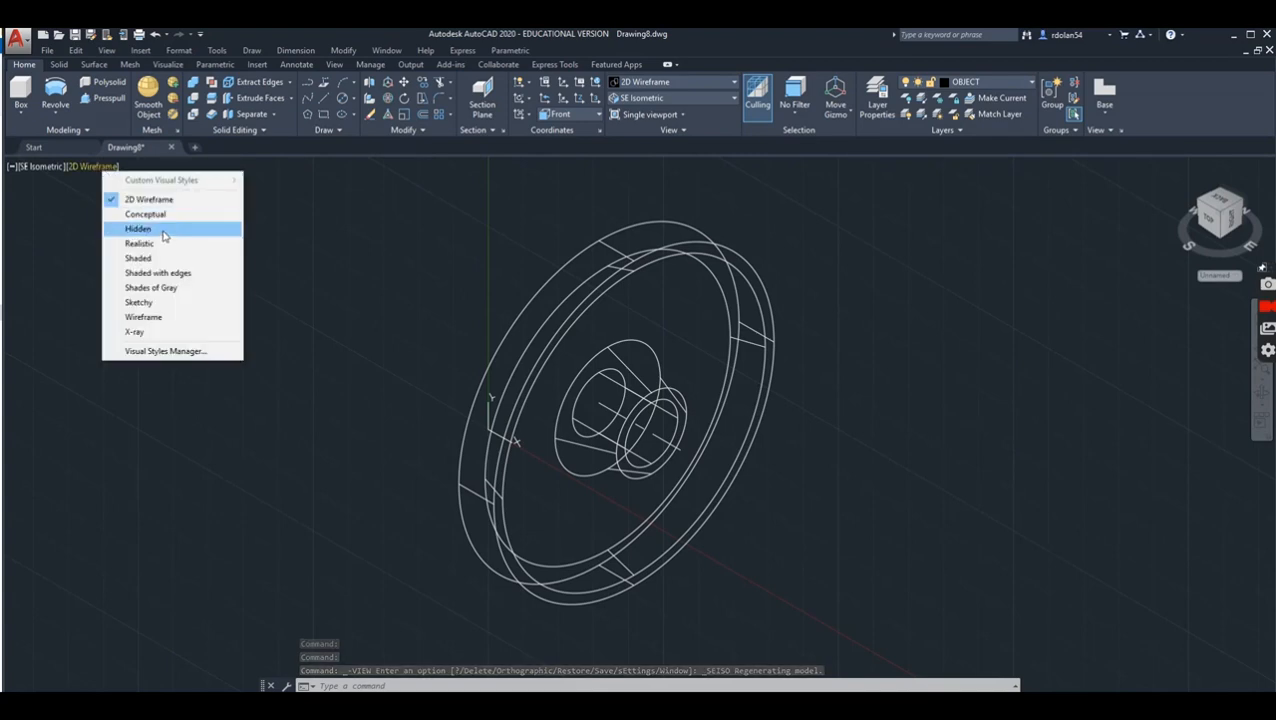
{"action": "left_click", "coordinate": [164, 232]}
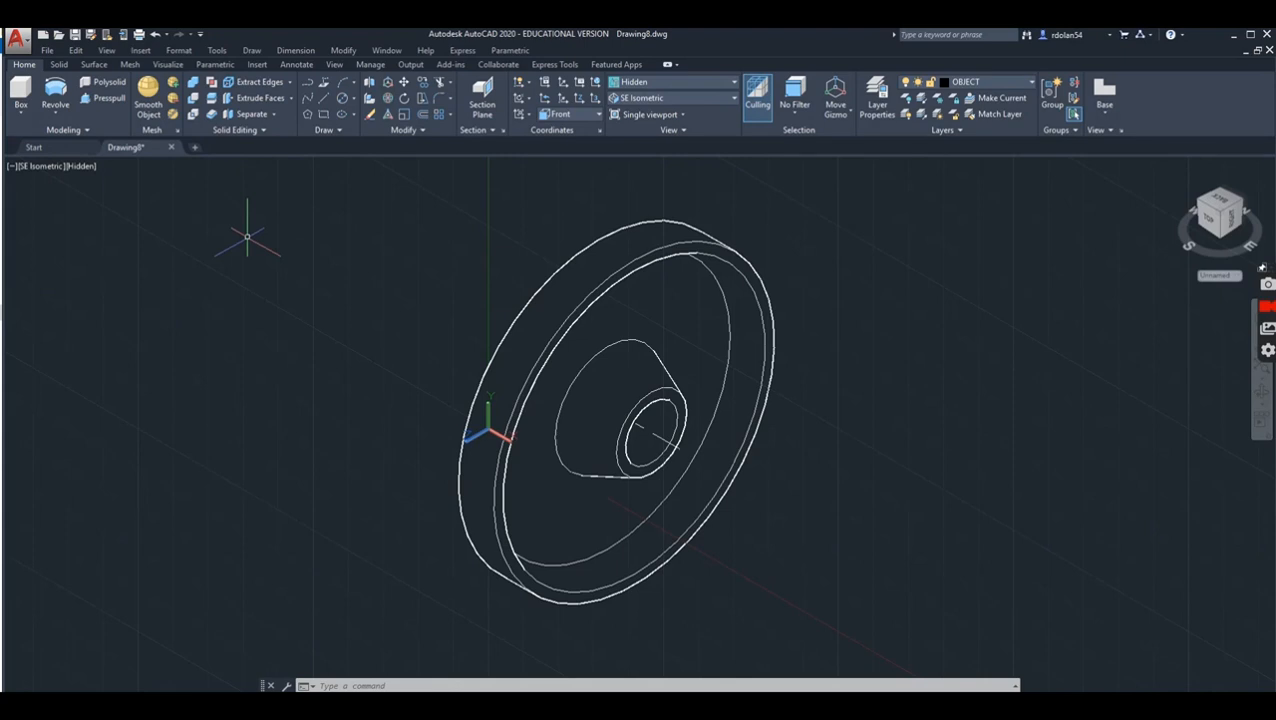
{"action": "left_click", "coordinate": [1261, 392]}
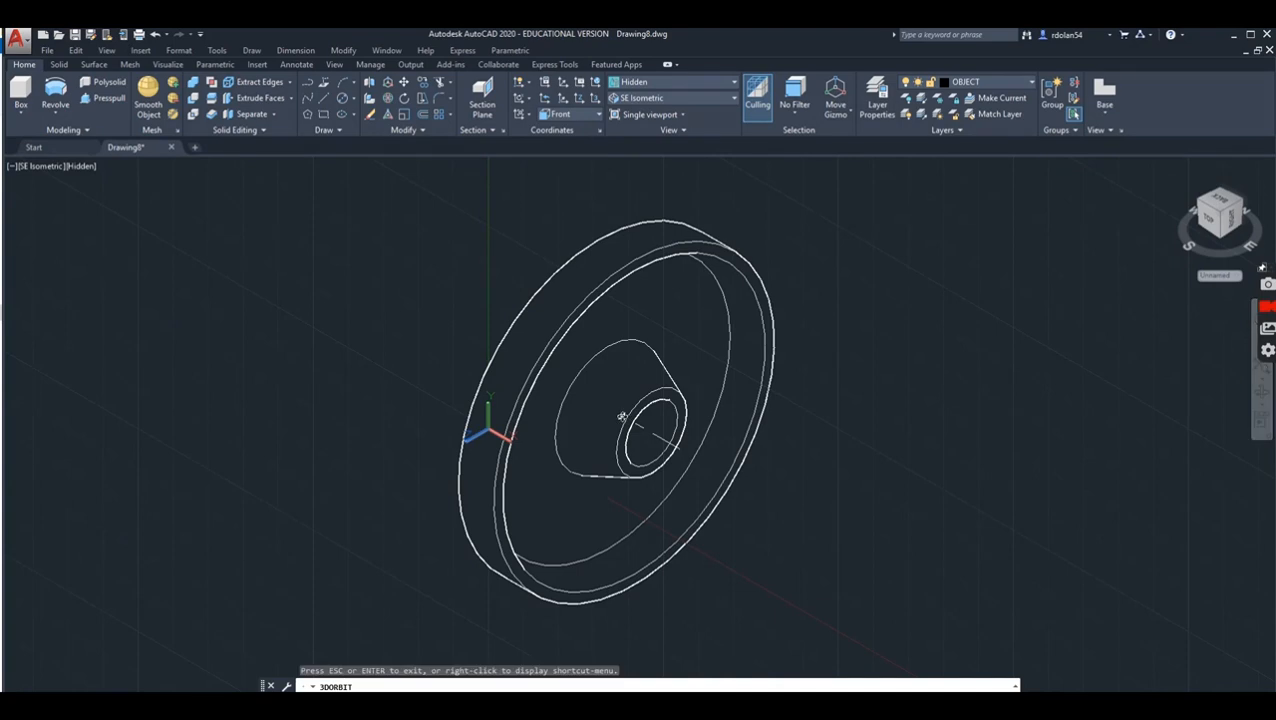
{"action": "left_click_drag", "start_coordinate": [620, 418], "coordinate": [795, 365]}
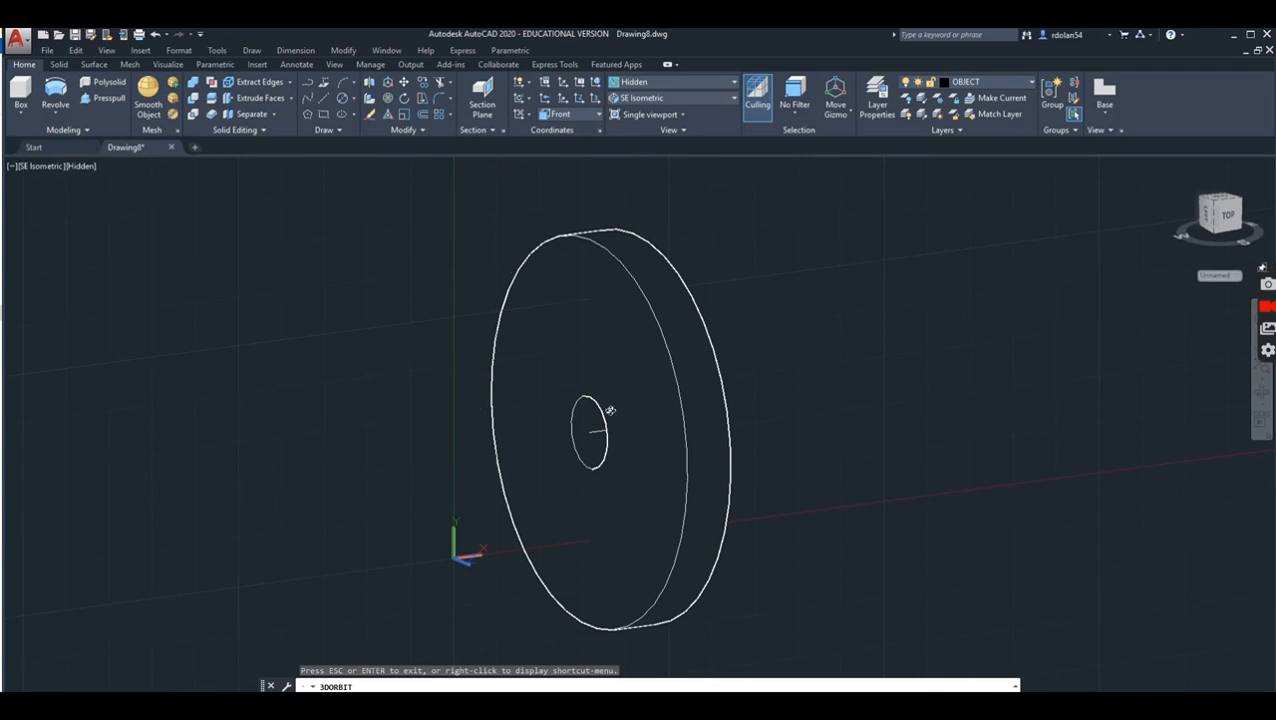
{"action": "left_click", "coordinate": [1260, 392]}
{"action": "left_click_drag", "start_coordinate": [709, 508], "coordinate": [548, 515]}
{"action": "right_click", "coordinate": [379, 350]}
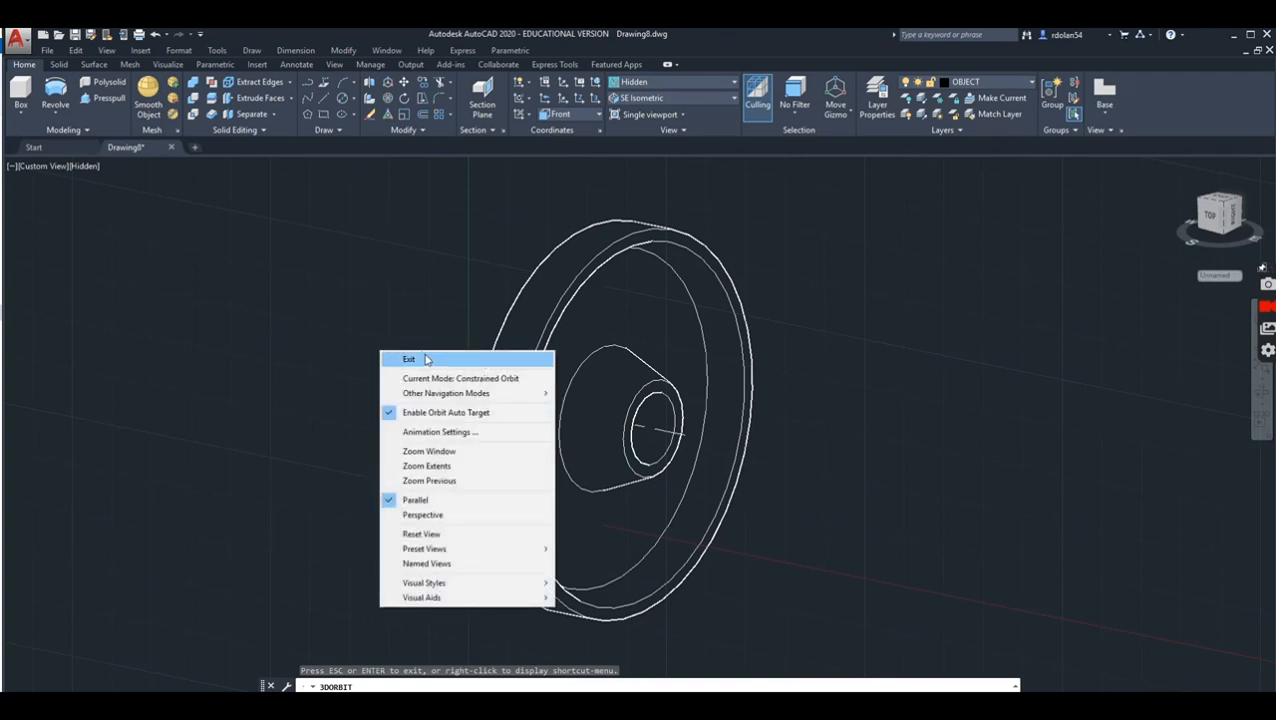
{"action": "left_click", "coordinate": [428, 358]}
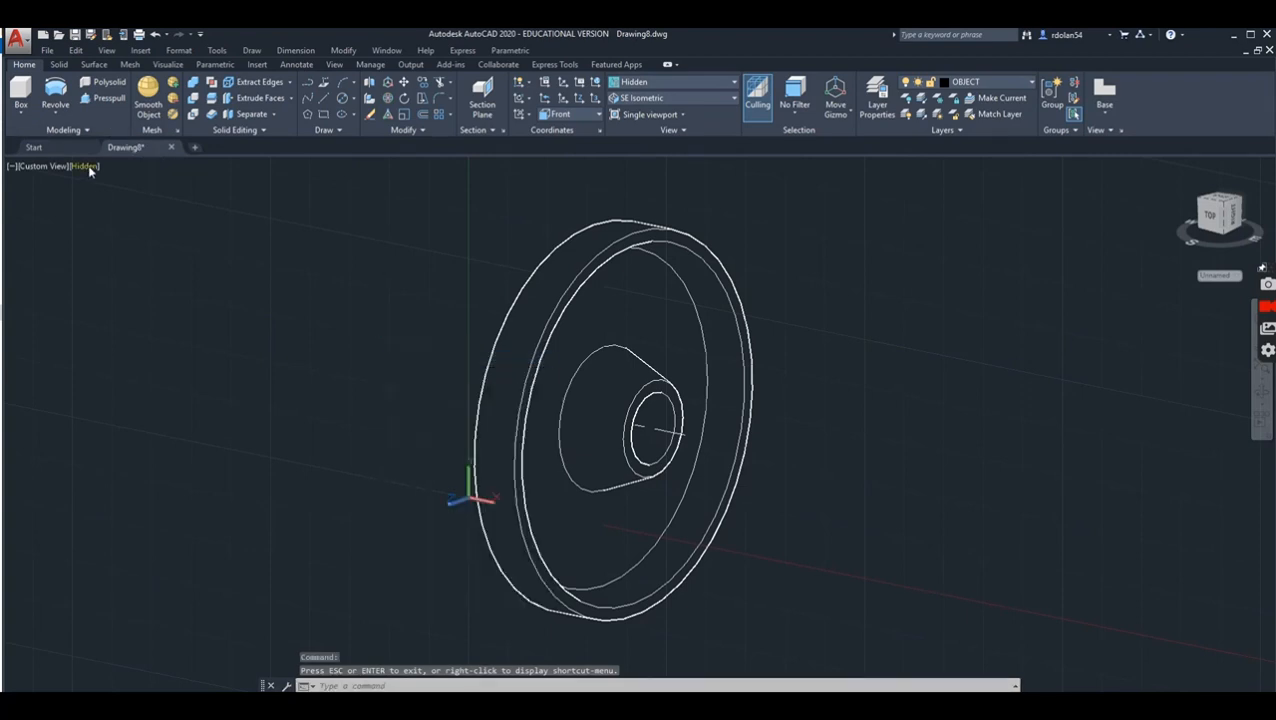
Step: Return to 2D Wireframe and 3D-mirror the solid across the YZ plane through the centerline's endpoint on the flat face, keeping the source object
{"action": "left_click", "coordinate": [86, 166]}
{"action": "left_click", "coordinate": [136, 200]}
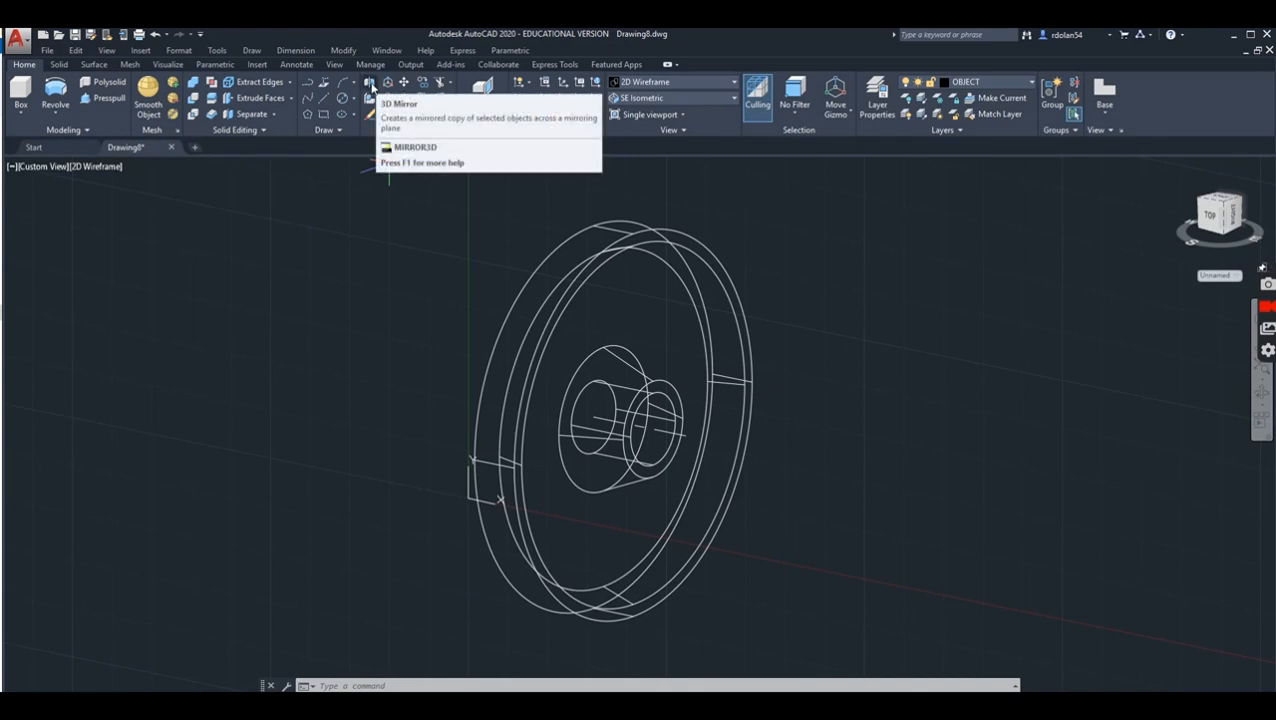
{"action": "left_click", "coordinate": [372, 87]}
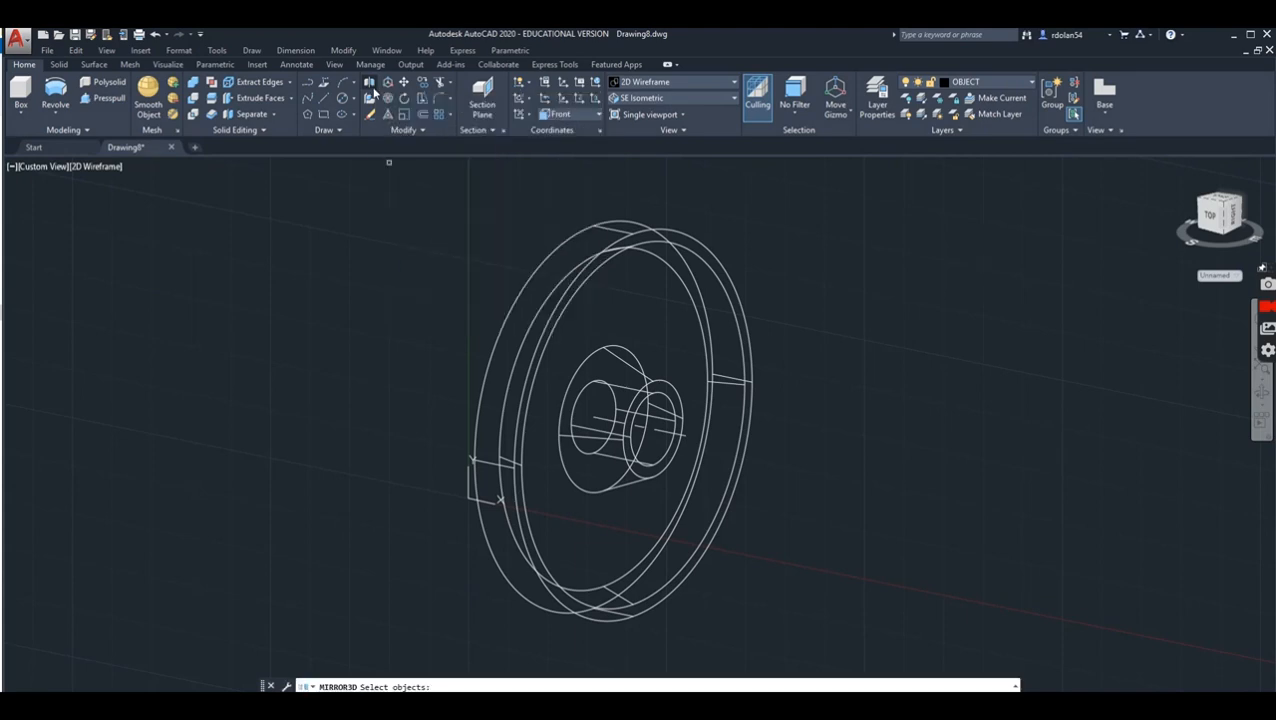
{"action": "left_click", "coordinate": [539, 266]}
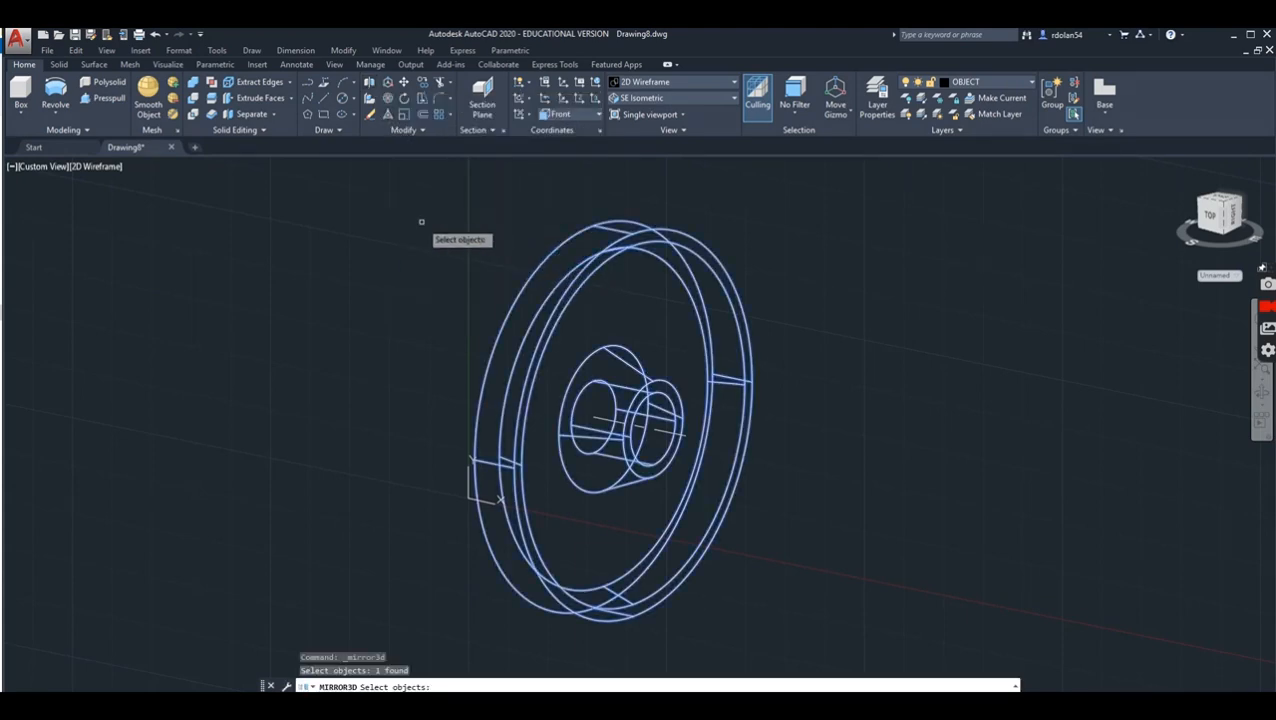
{"action": "key", "text": "Return"}
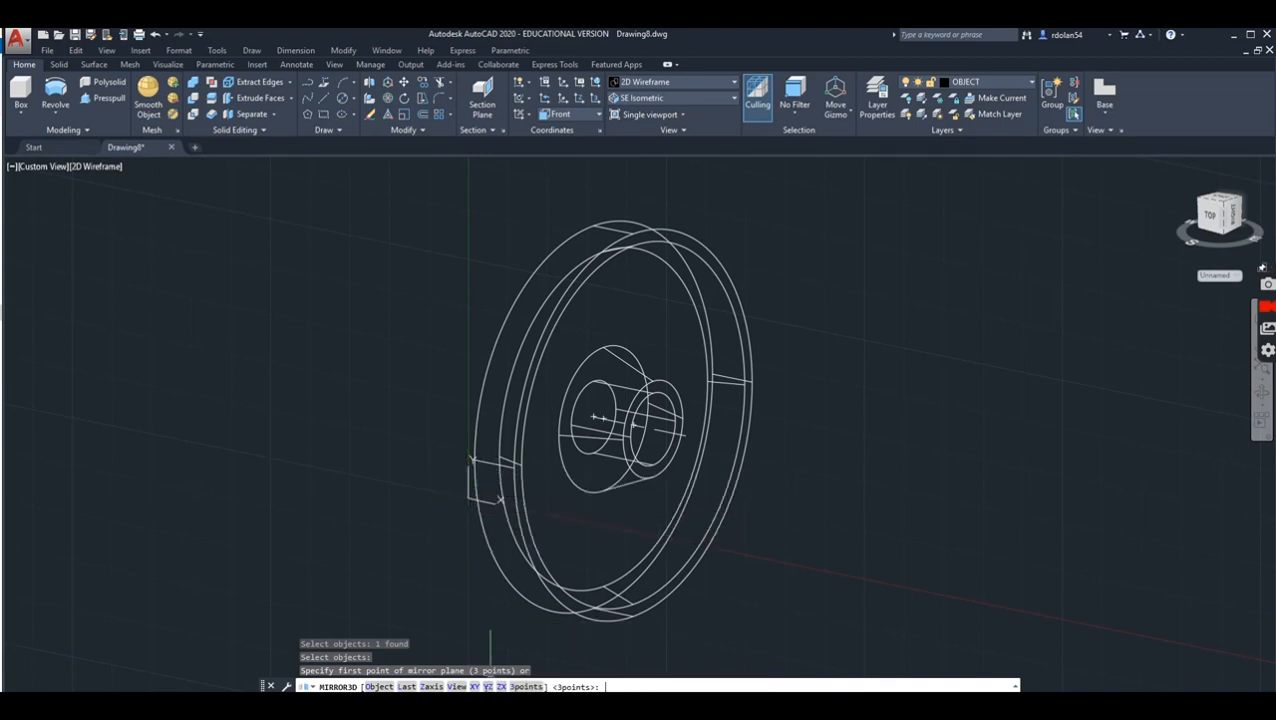
{"action": "left_click", "coordinate": [488, 686]}
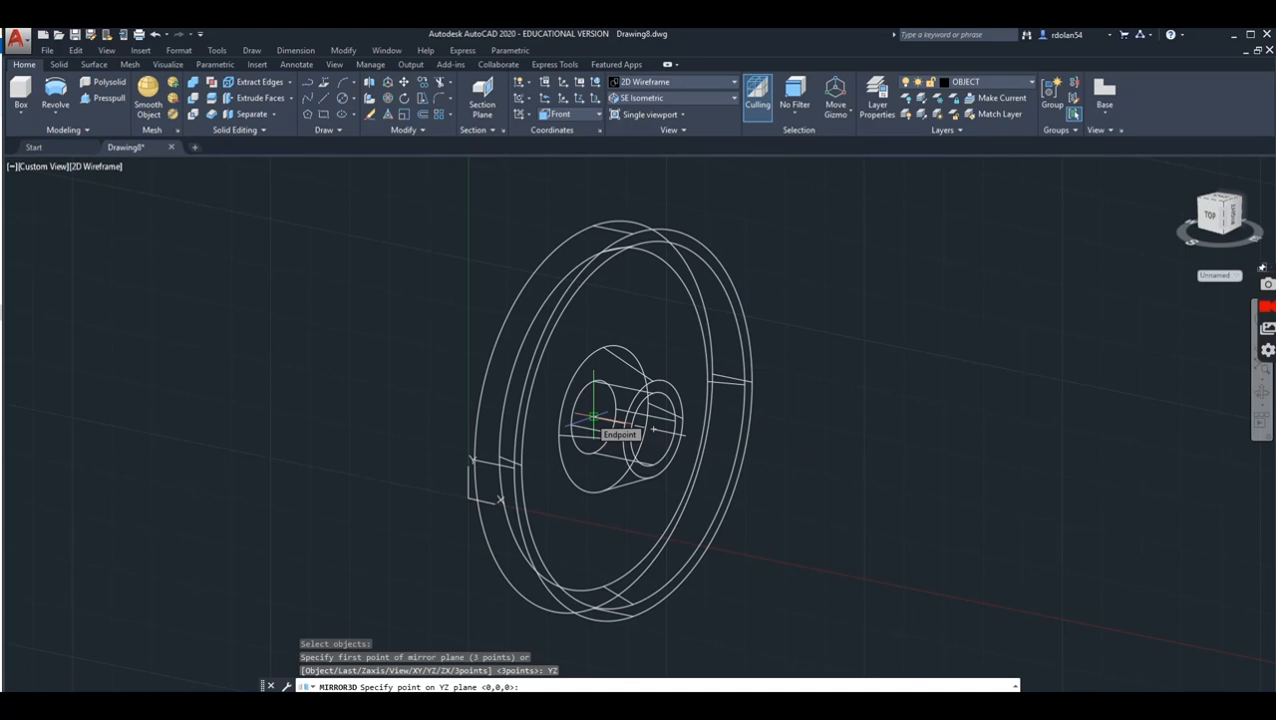
{"action": "left_click", "coordinate": [593, 418]}
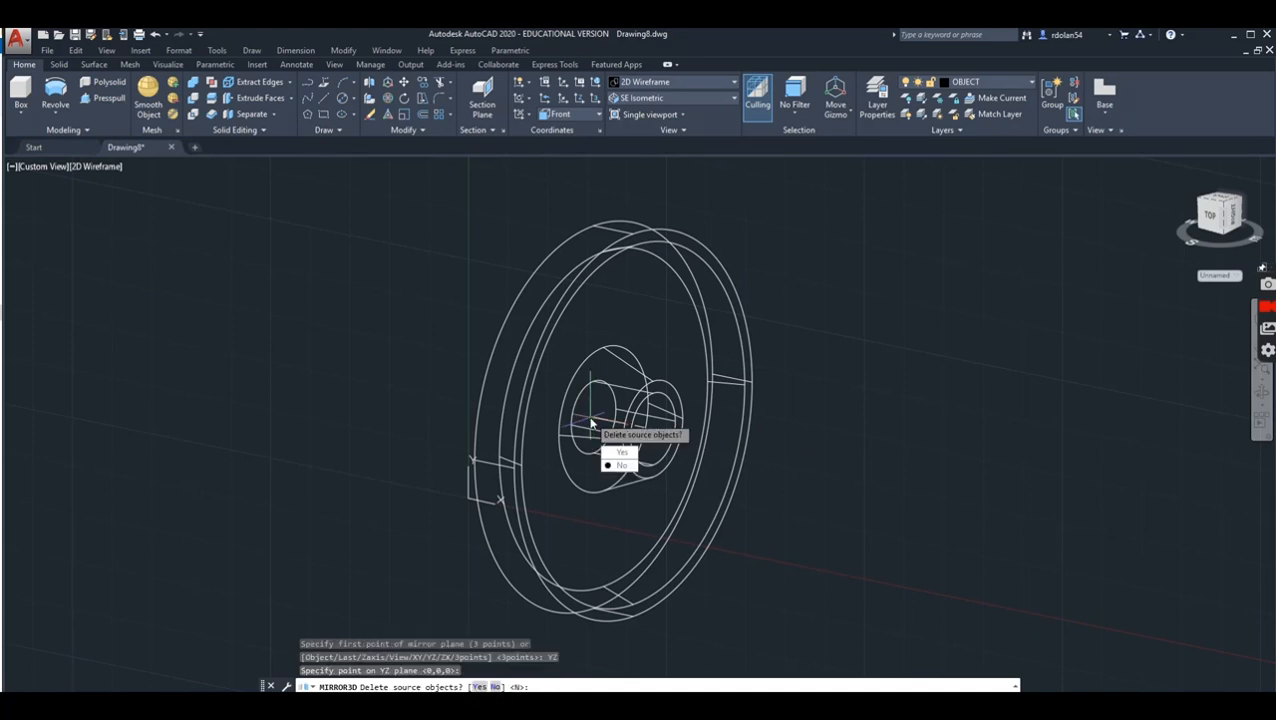
{"action": "left_click", "coordinate": [621, 466]}
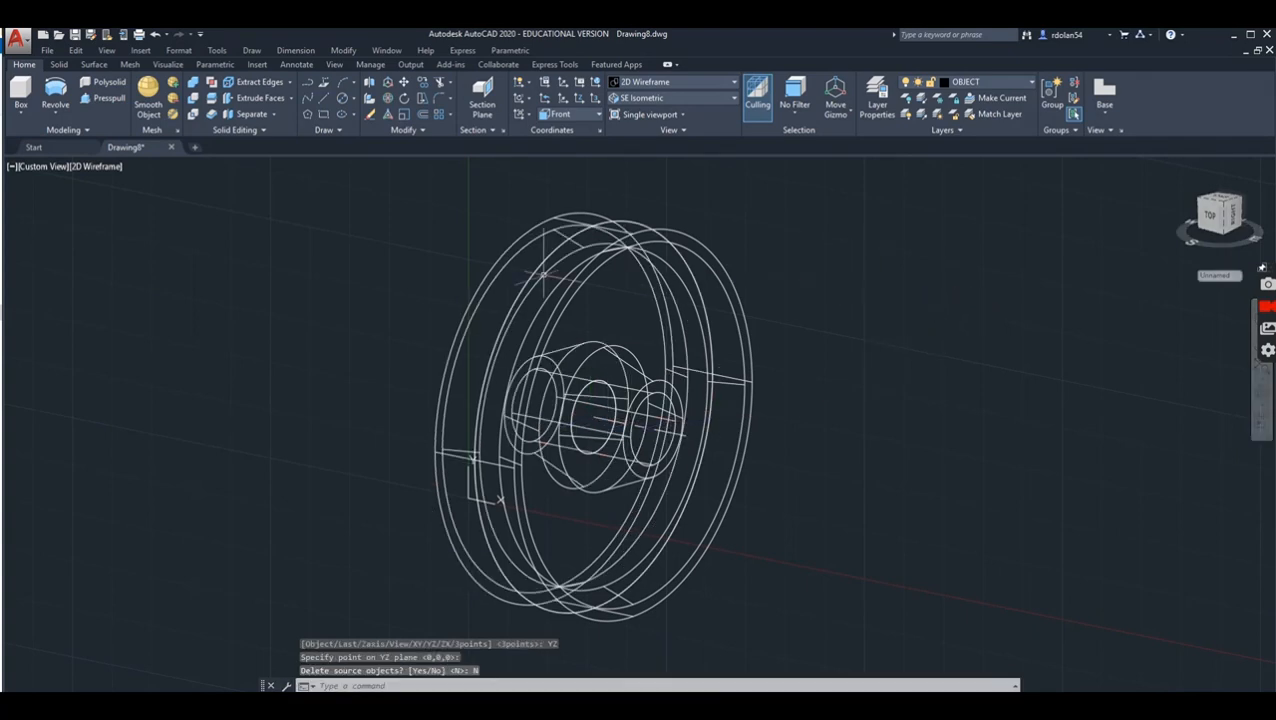
Step: Show the mirrored wheel halves in the Hidden visual style and orbit around them to examine the seam
{"action": "left_click", "coordinate": [95, 166]}
{"action": "left_click", "coordinate": [140, 228]}
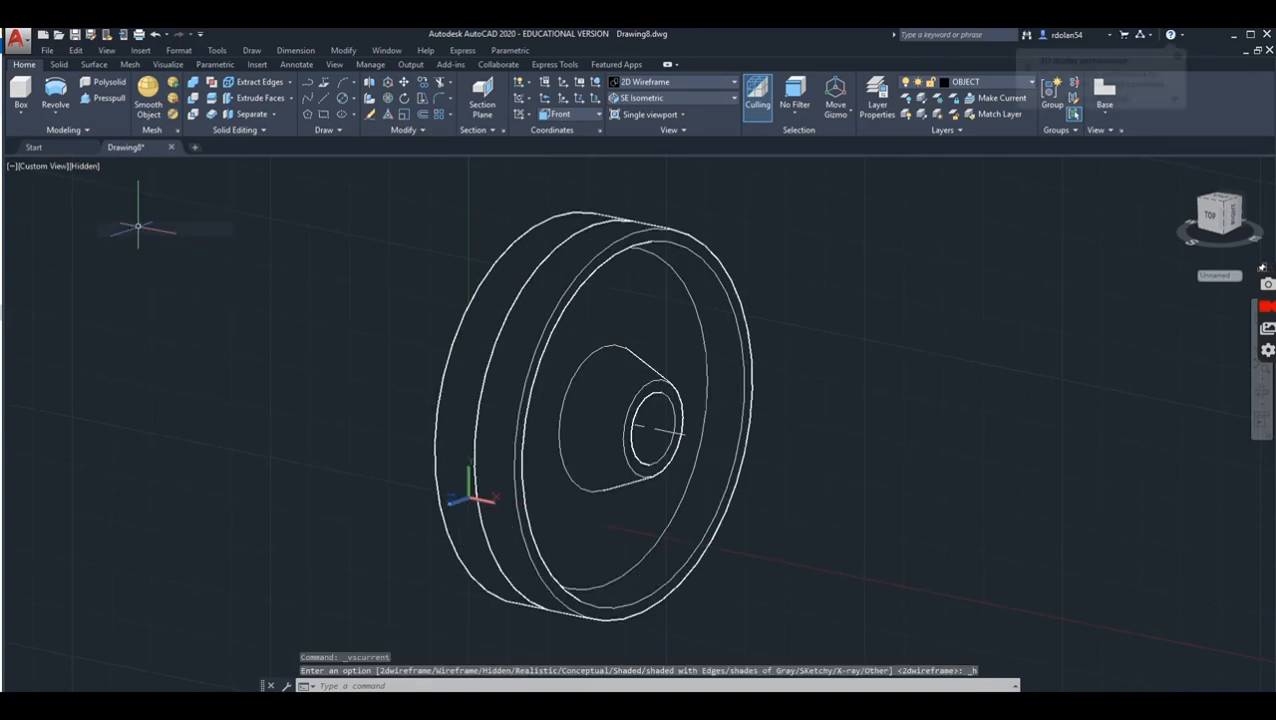
{"action": "left_click", "coordinate": [1257, 392]}
{"action": "mouse_move", "coordinate": [570, 481]}
{"action": "left_mouse_down"}
{"action": "mouse_move", "coordinate": [703, 470]}
{"action": "mouse_move", "coordinate": [820, 436]}
{"action": "mouse_move", "coordinate": [749, 456]}
{"action": "mouse_move", "coordinate": [624, 450]}
{"action": "mouse_move", "coordinate": [550, 490]}
{"action": "mouse_move", "coordinate": [578, 493]}
{"action": "mouse_move", "coordinate": [580, 467]}
{"action": "left_mouse_up"}
{"action": "right_click", "coordinate": [297, 308]}
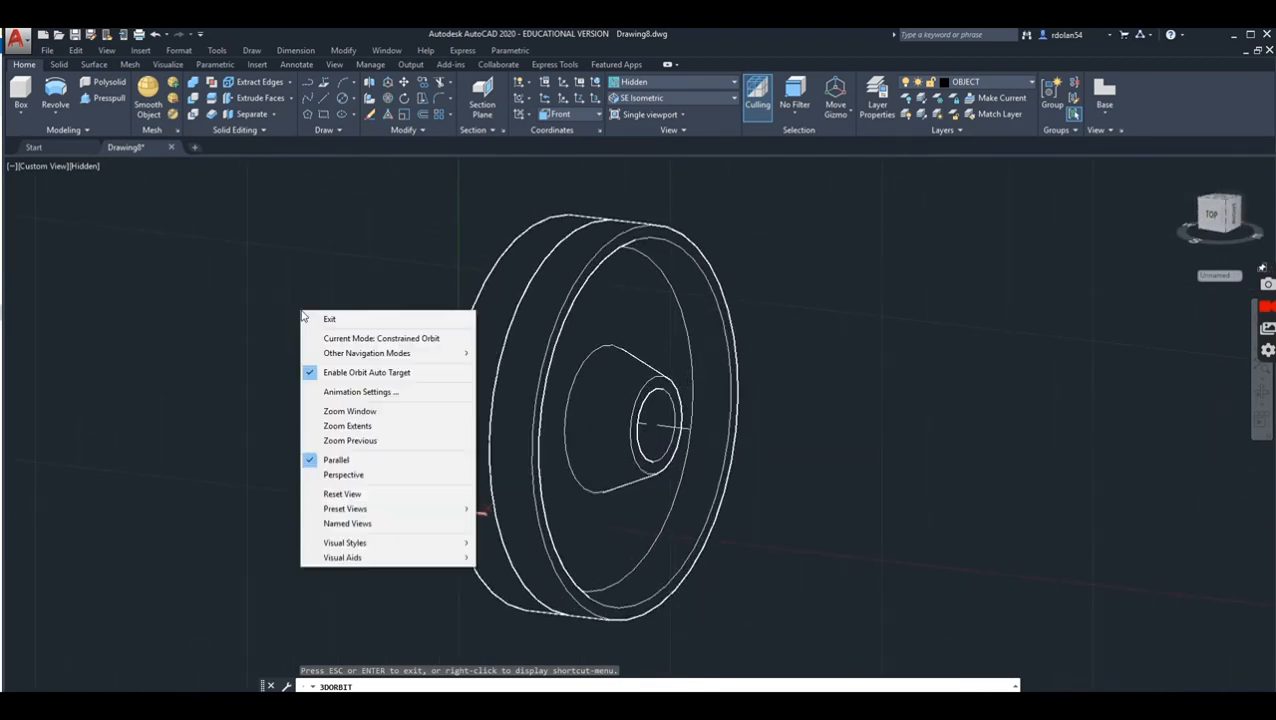
{"action": "left_click", "coordinate": [356, 320]}
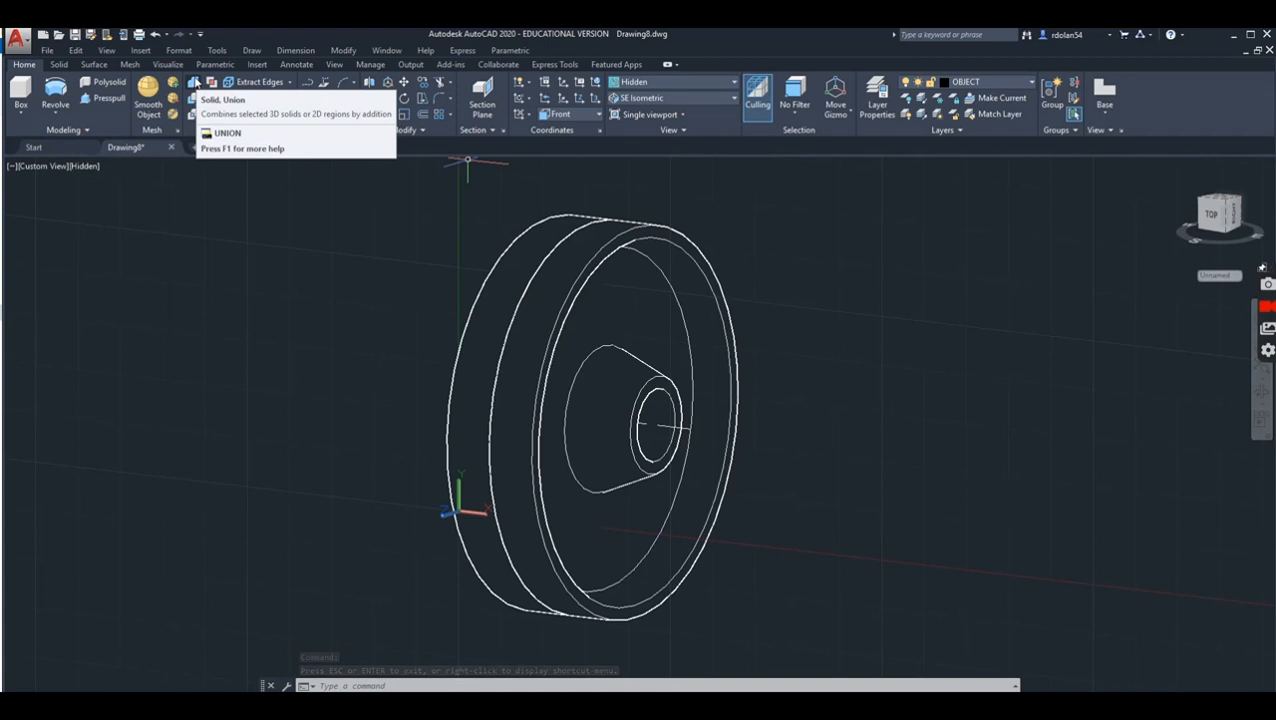
Step: Union the two mirrored wheel halves into a single solid
{"action": "left_click", "coordinate": [194, 83]}
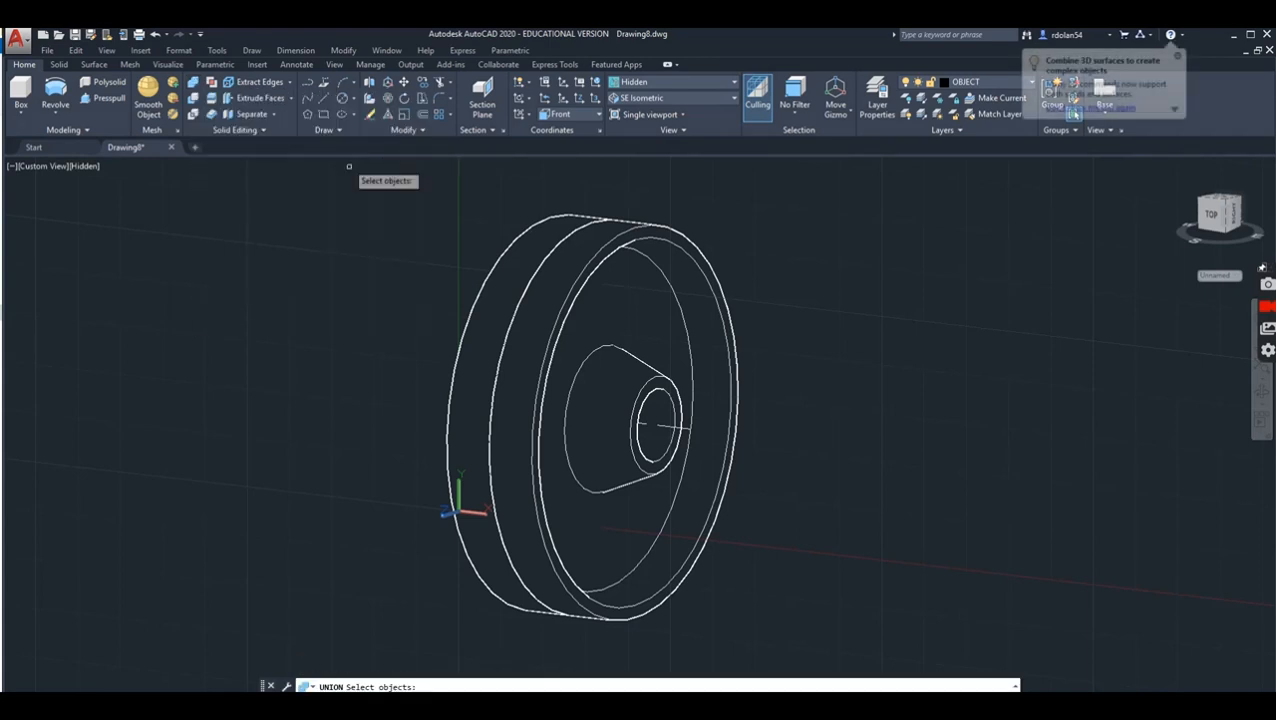
{"action": "left_click", "coordinate": [545, 275]}
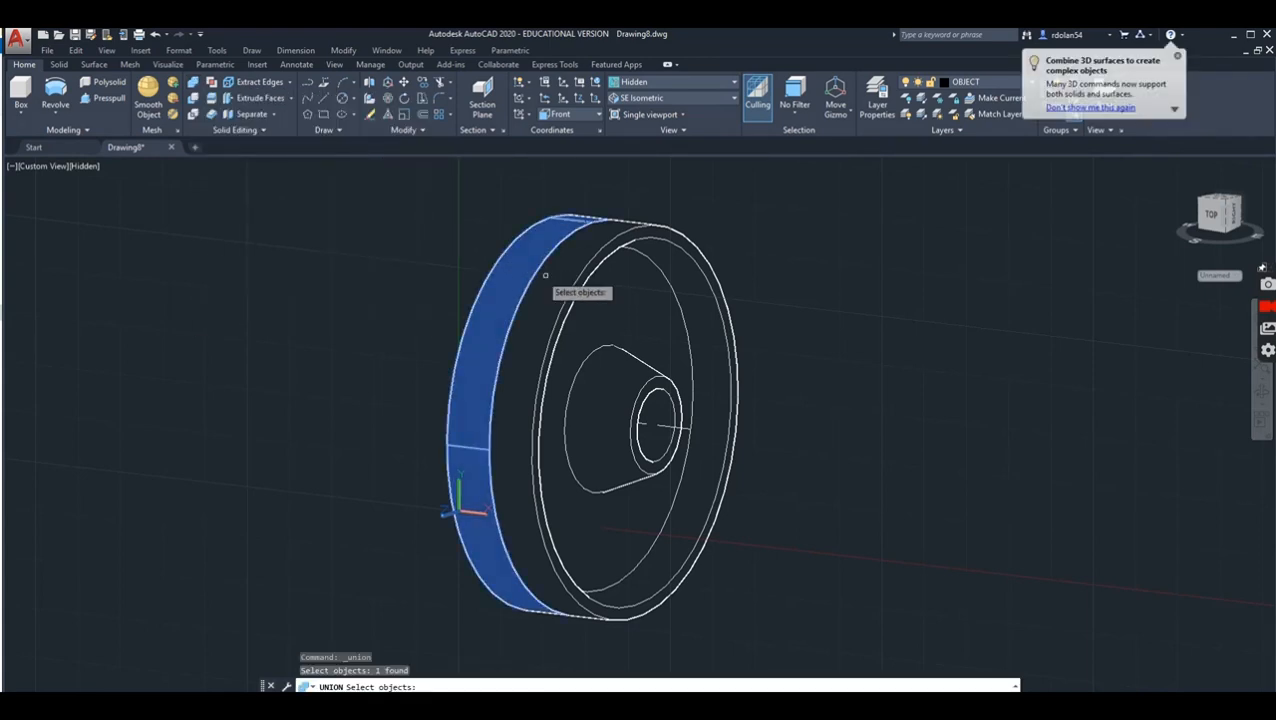
{"action": "left_click", "coordinate": [561, 281]}
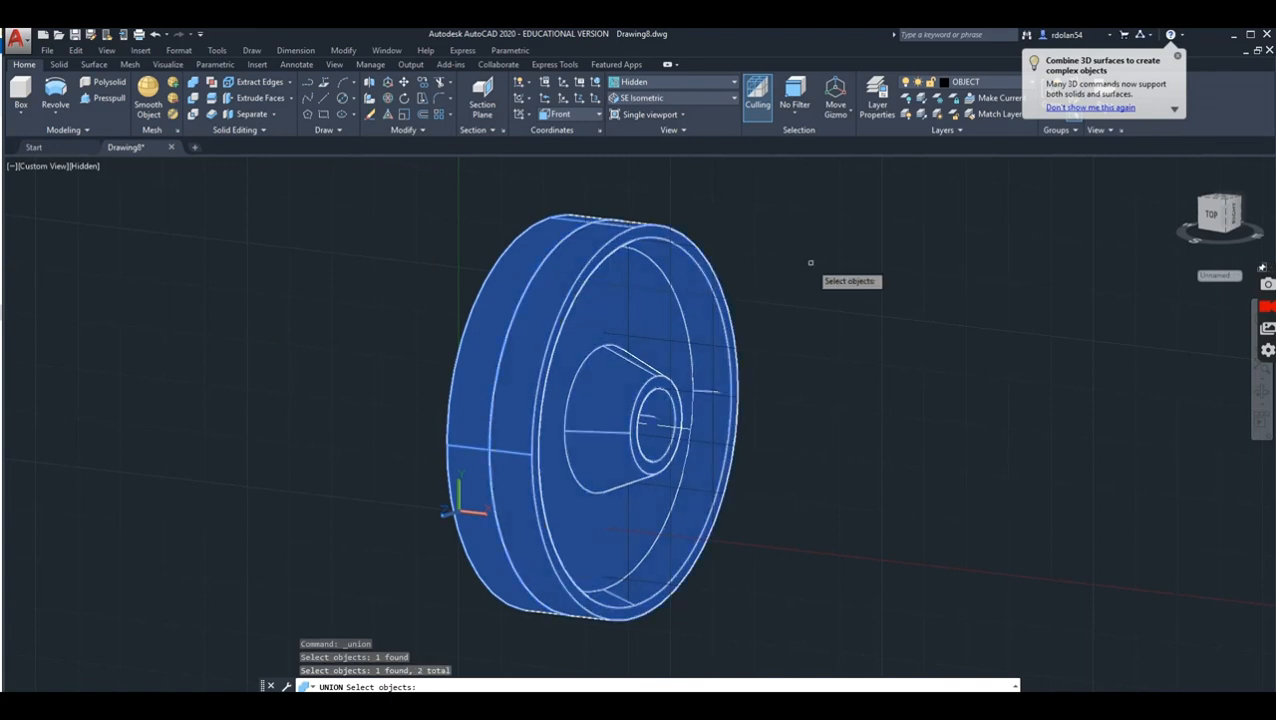
{"action": "key", "text": "Return"}
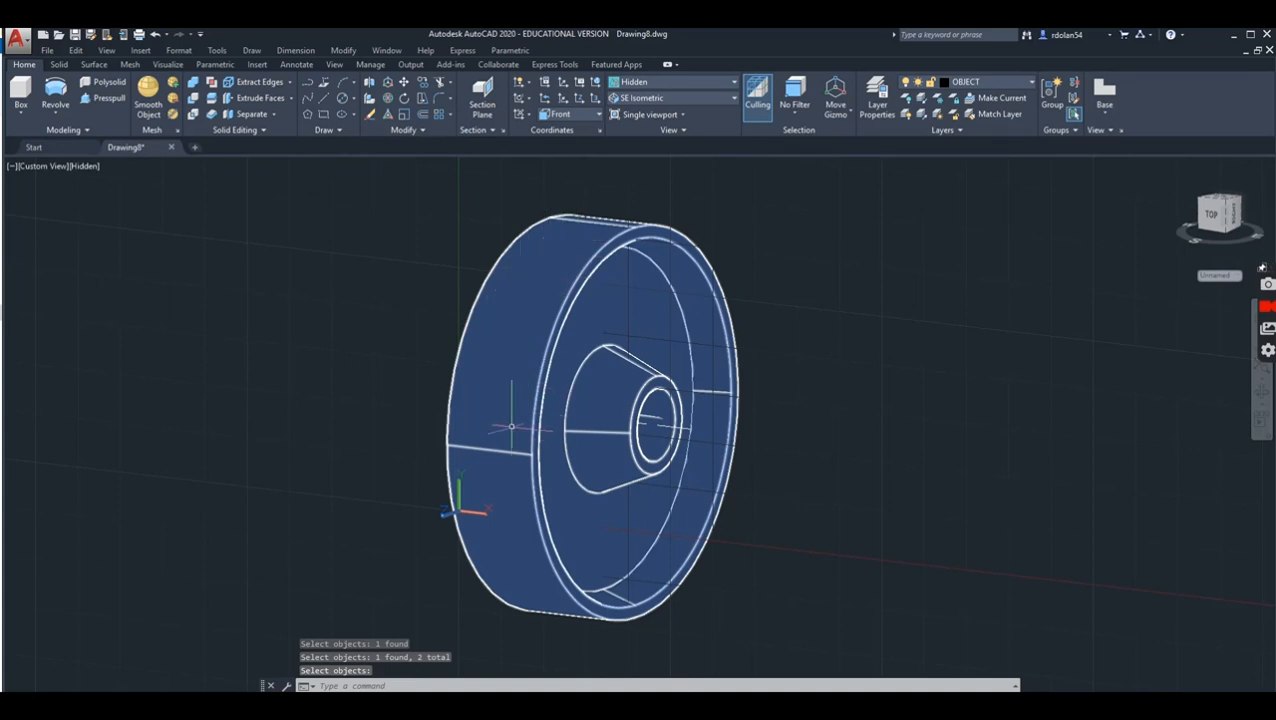
{"action": "key", "text": "Return"}
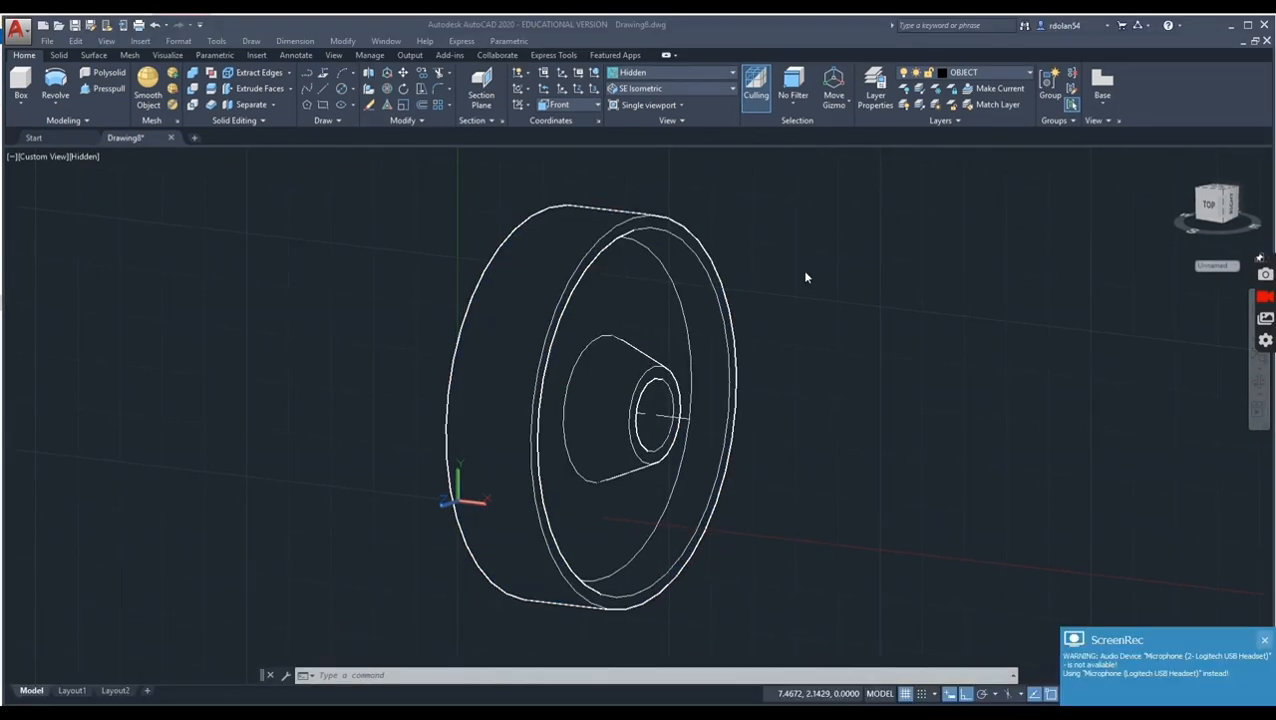
Step: Display the wheel in the 2D Wireframe visual style from the Top view, with empty space beside it
{"action": "left_click", "coordinate": [85, 157]}
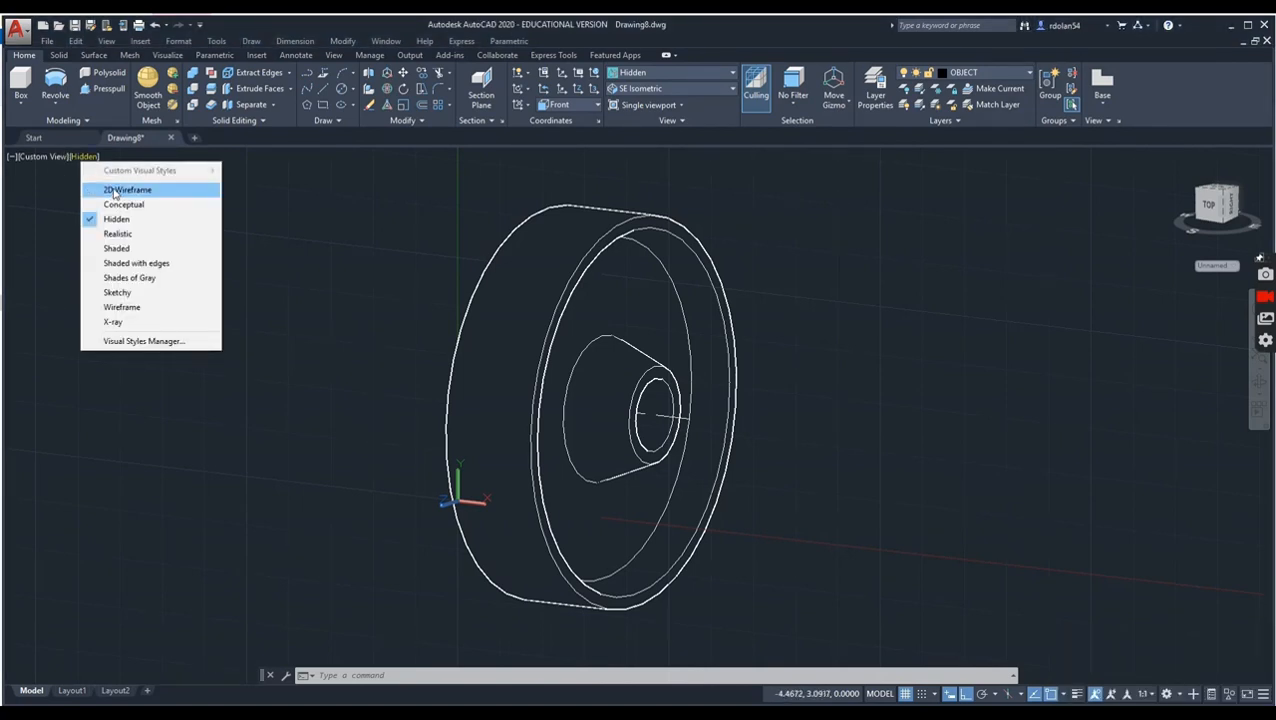
{"action": "left_click", "coordinate": [114, 191]}
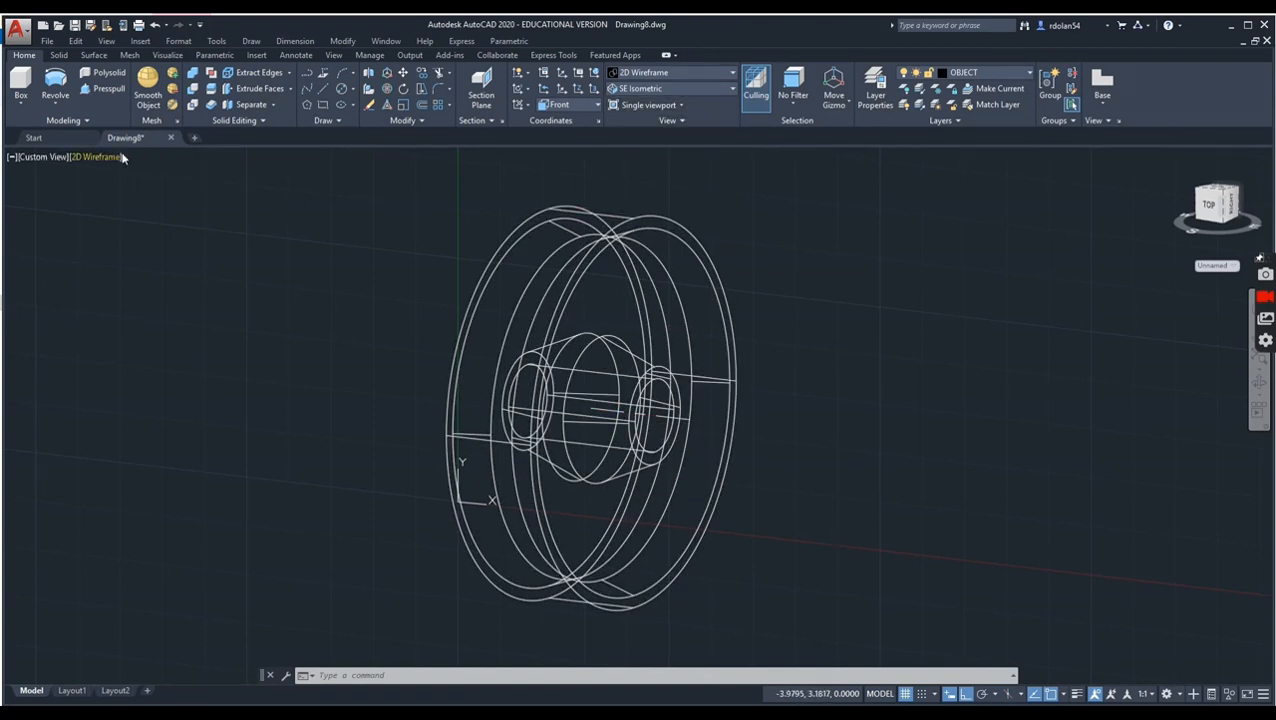
{"action": "left_click", "coordinate": [673, 89]}
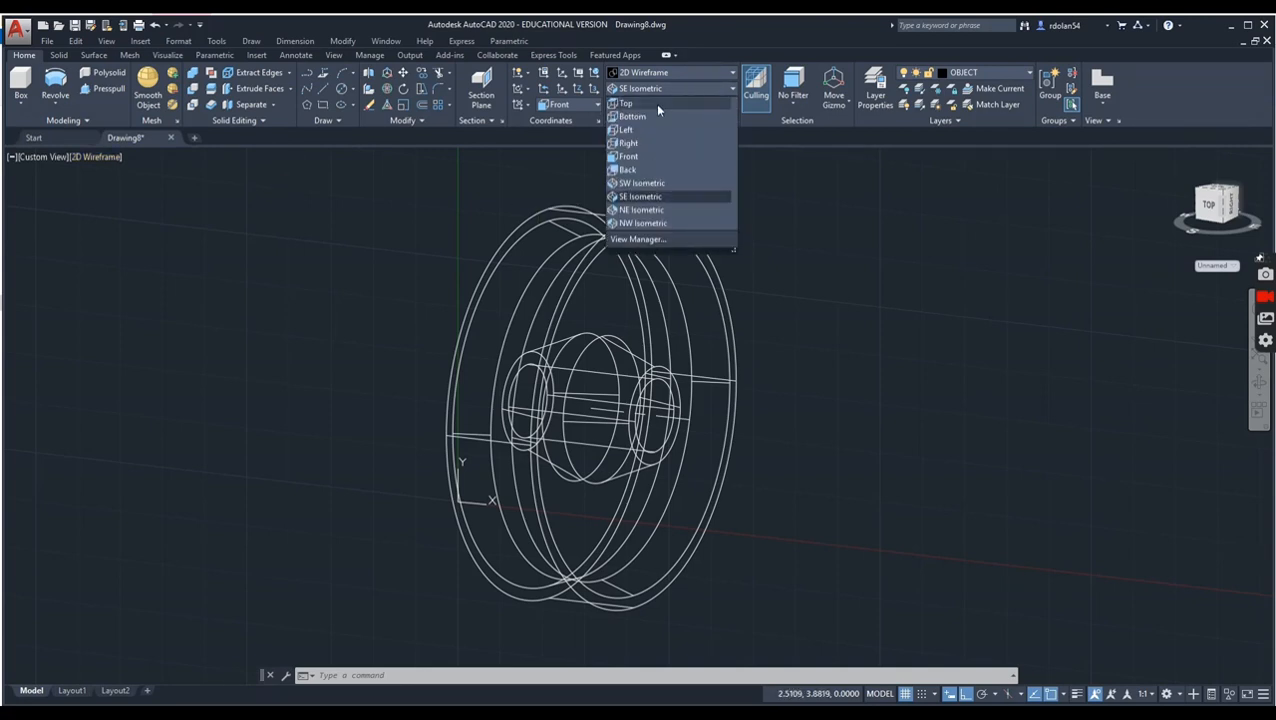
{"action": "left_click", "coordinate": [655, 104]}
{"action": "mouse_move", "coordinate": [752, 313]}
{"action": "middle_mouse_down"}
{"action": "mouse_move", "coordinate": [546, 291]}
{"action": "mouse_move", "coordinate": [417, 308]}
{"action": "middle_mouse_up"}
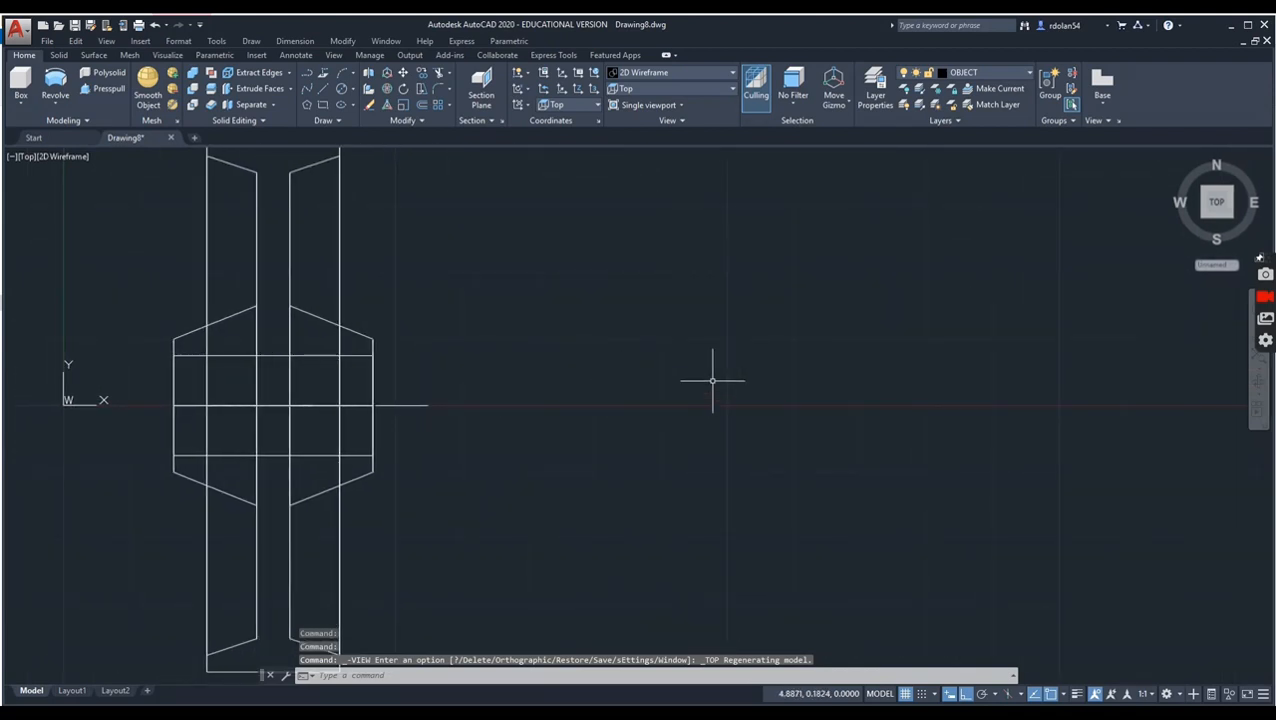
Step: Draw a rectangle 1 unit wide and 0.25 high in the empty space to the right of the wheel
{"action": "left_click", "coordinate": [323, 104]}
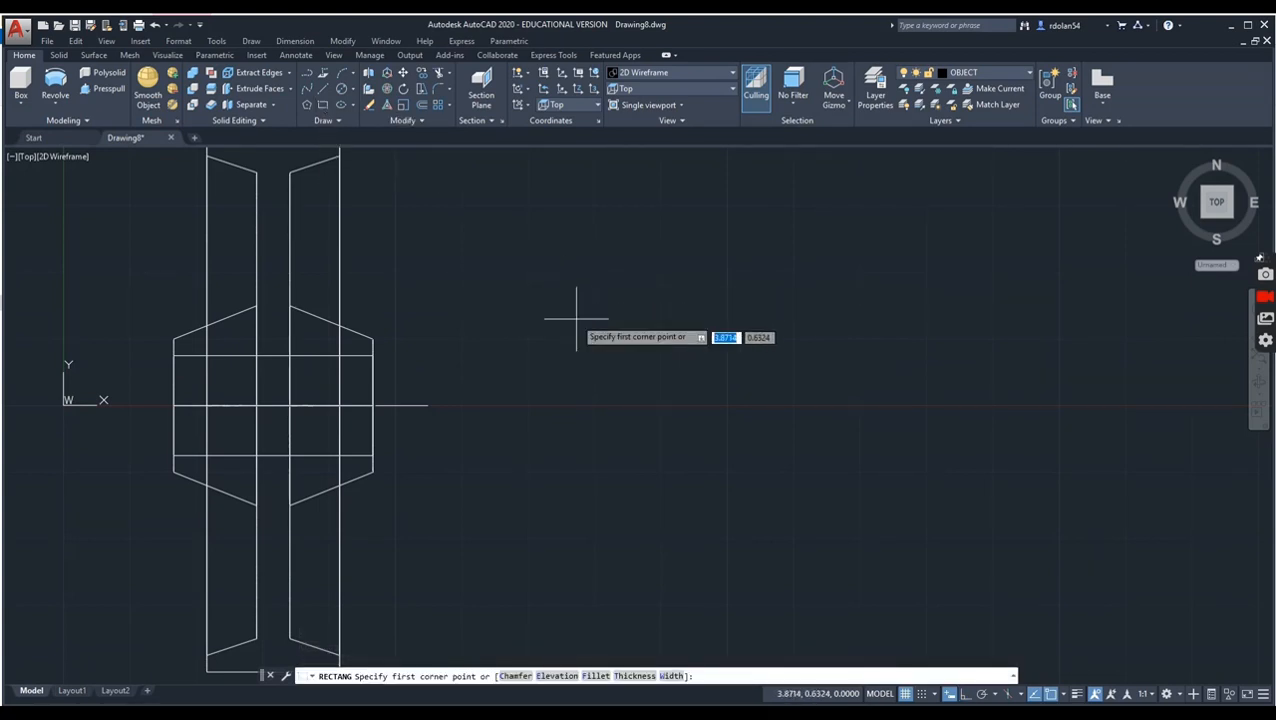
{"action": "left_click", "coordinate": [543, 289]}
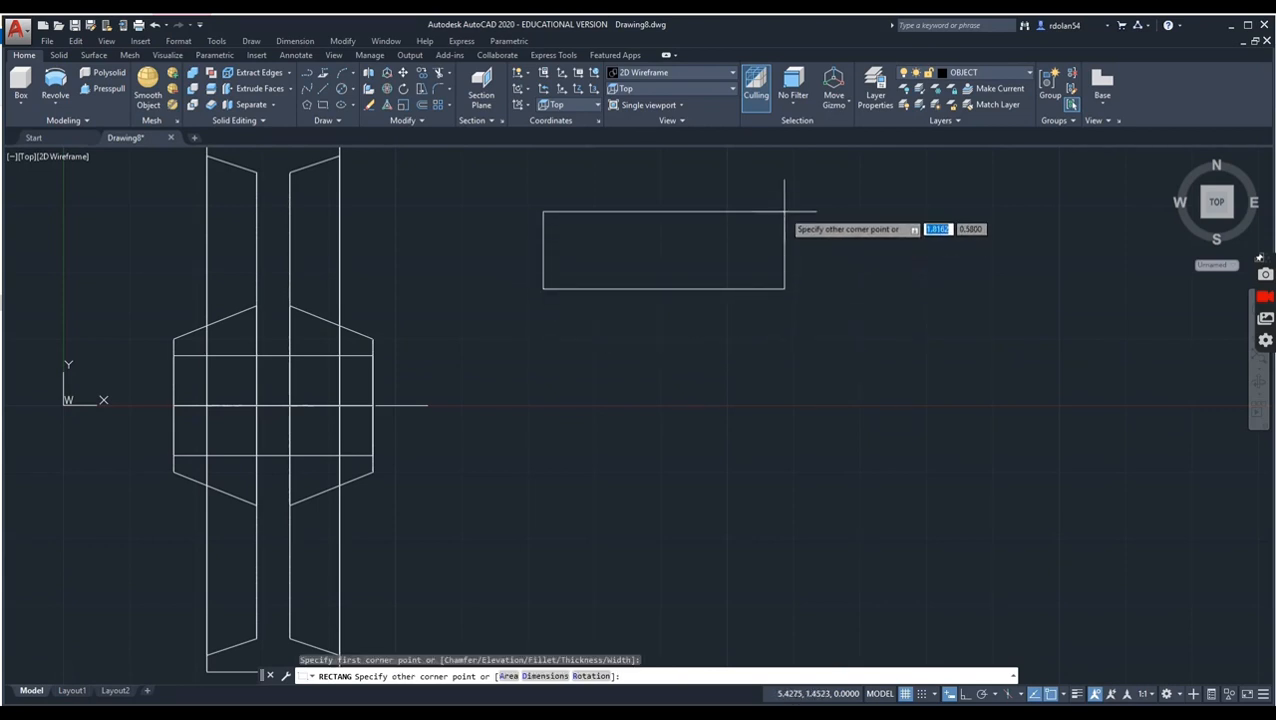
{"action": "type", "text": "@1"}
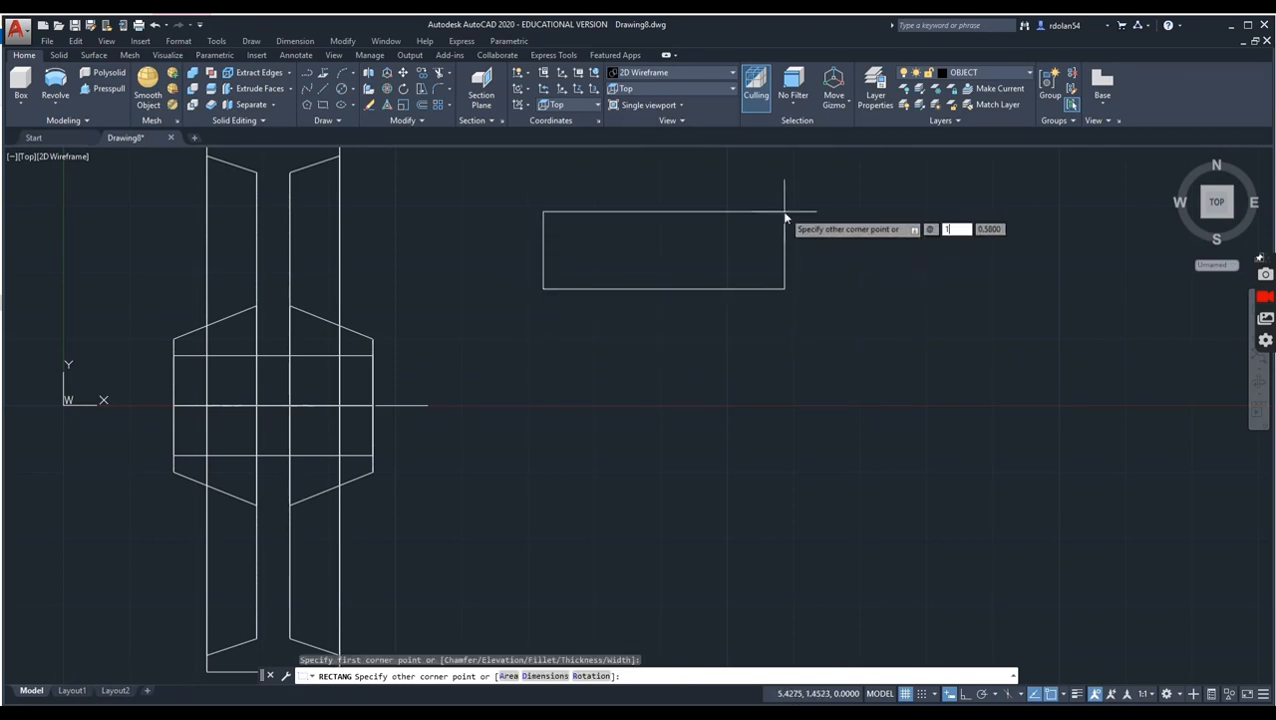
{"action": "type", "text": ",-."}
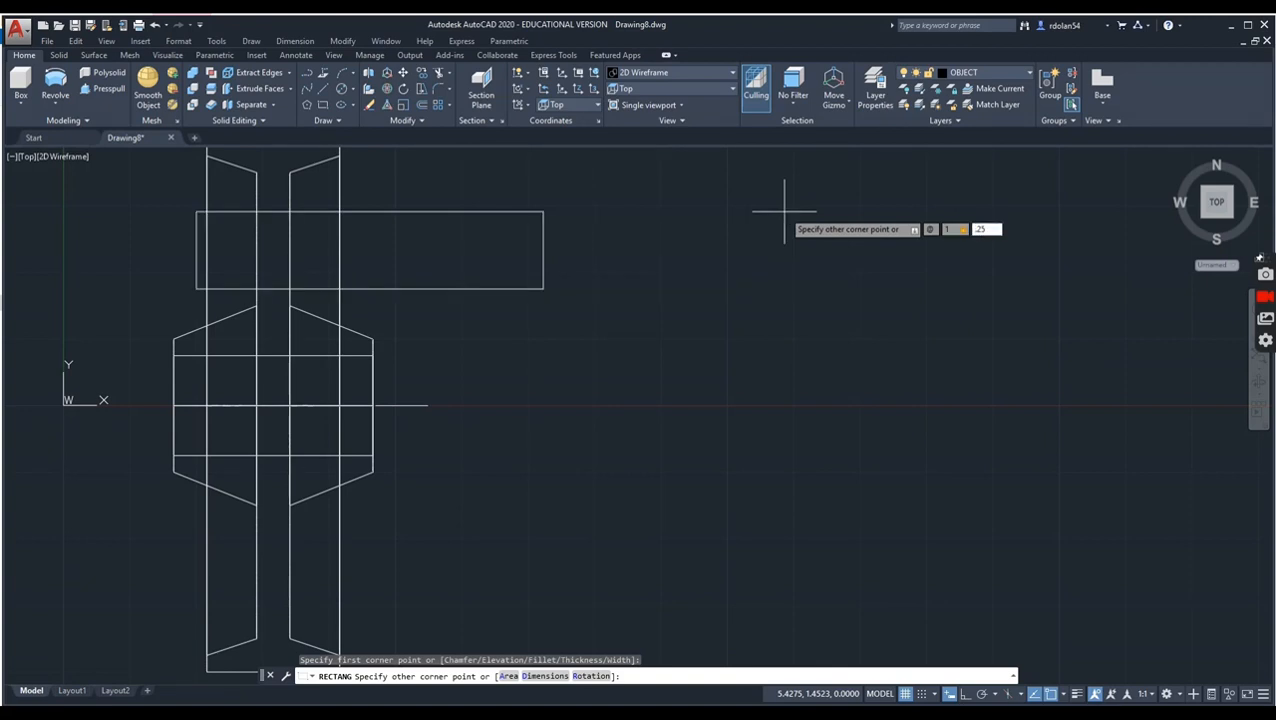
{"action": "type", "text": "25"}
{"action": "key", "text": "Return"}
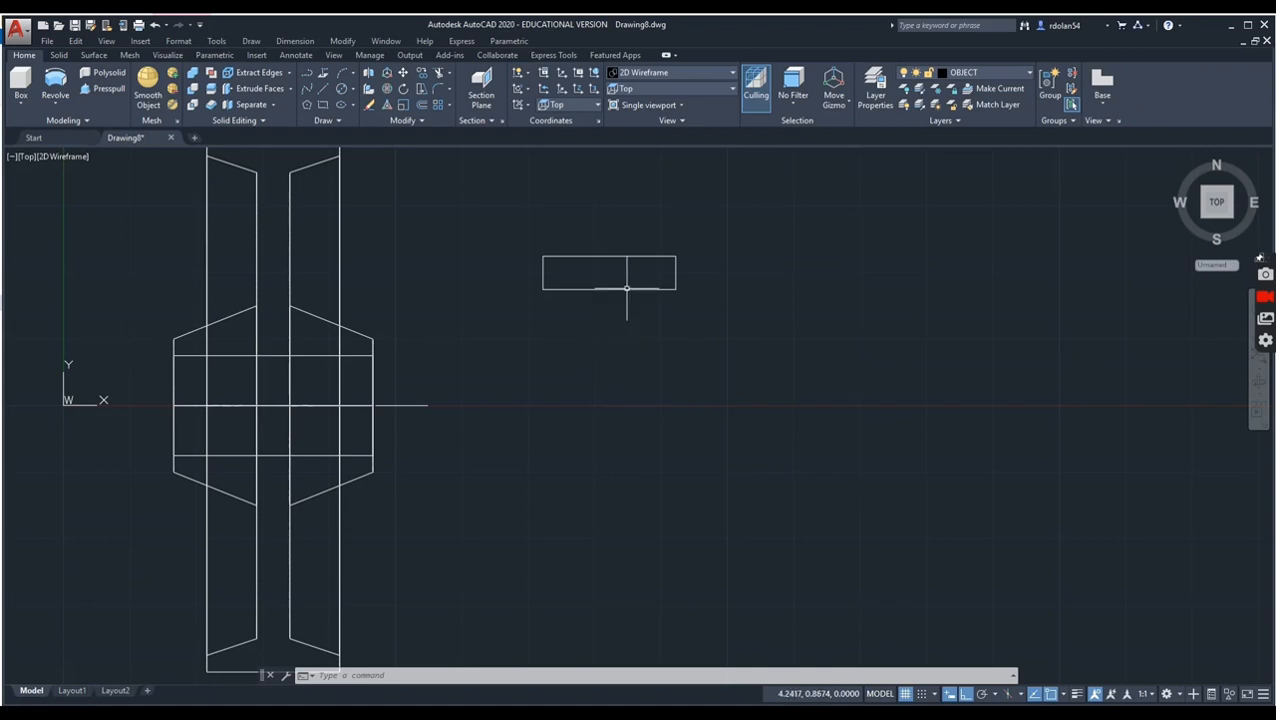
Step: Draw a 1.25 line down from the midpoint of the rectangle's lower edge, then a horizontal line ending below the rectangle's lower-right corner
{"action": "left_click", "coordinate": [323, 88]}
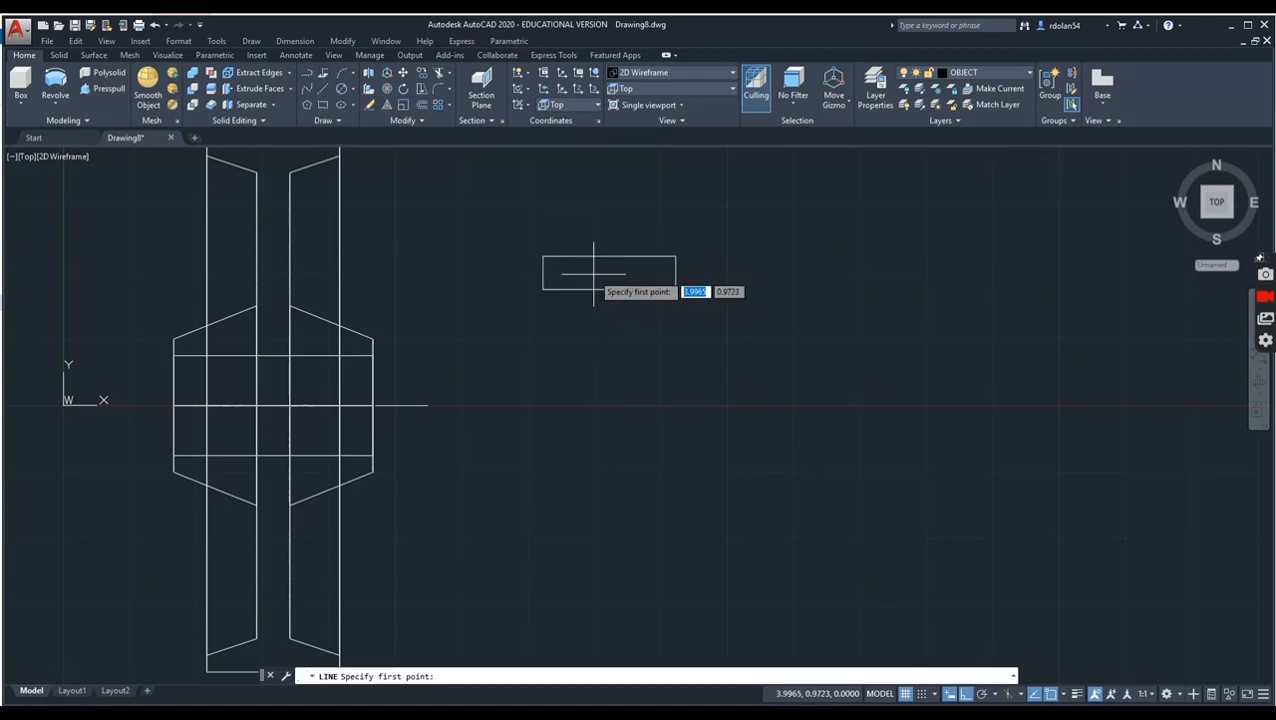
{"action": "left_click", "coordinate": [609, 289]}
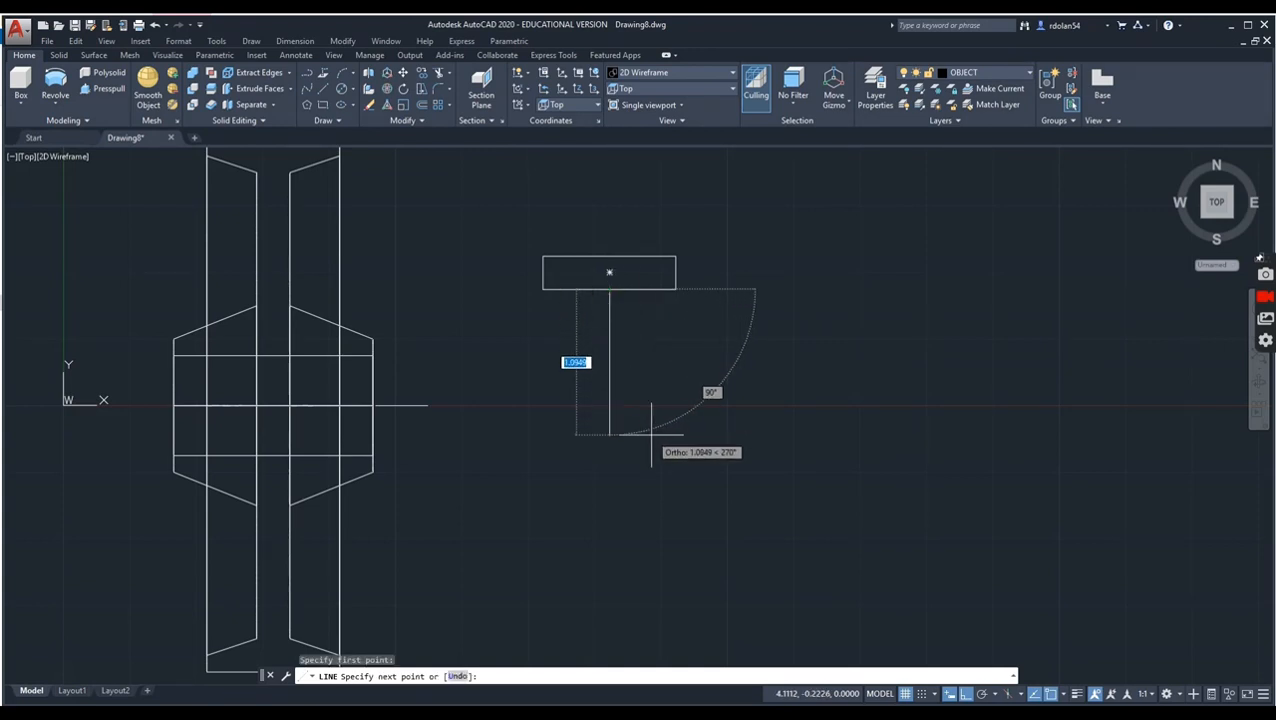
{"action": "type", "text": "1.25"}
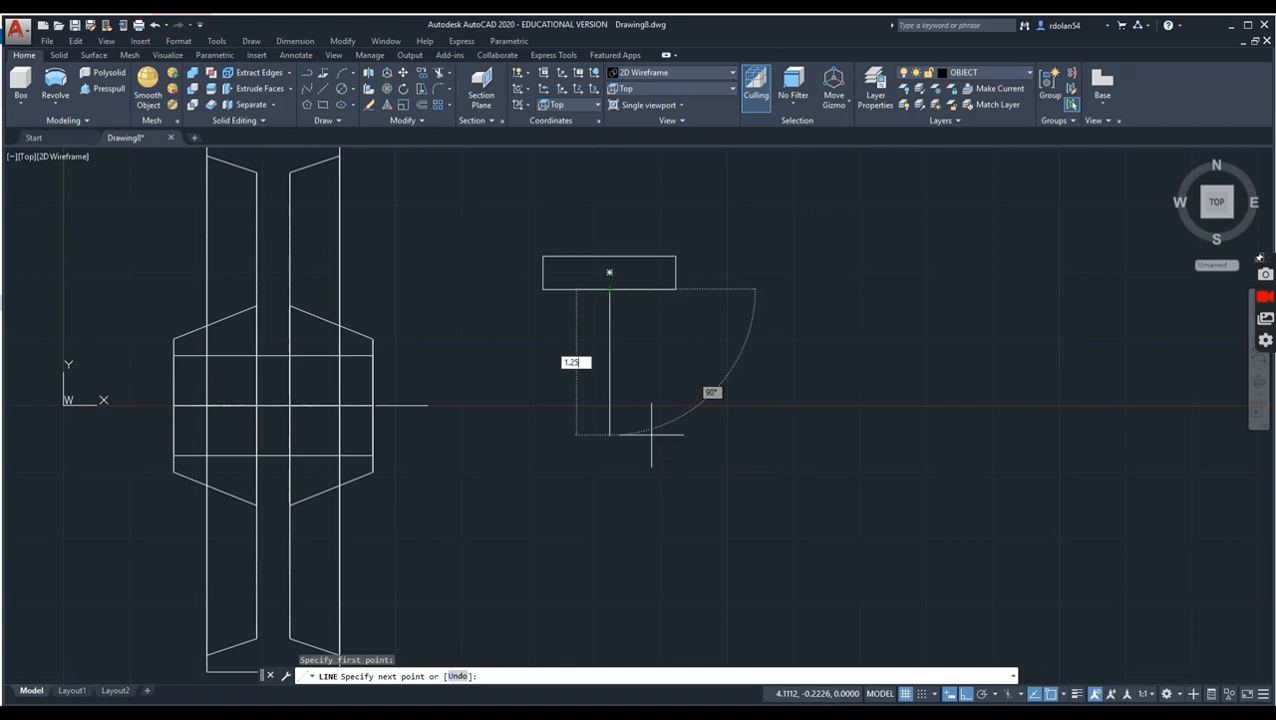
{"action": "key", "text": "Return"}
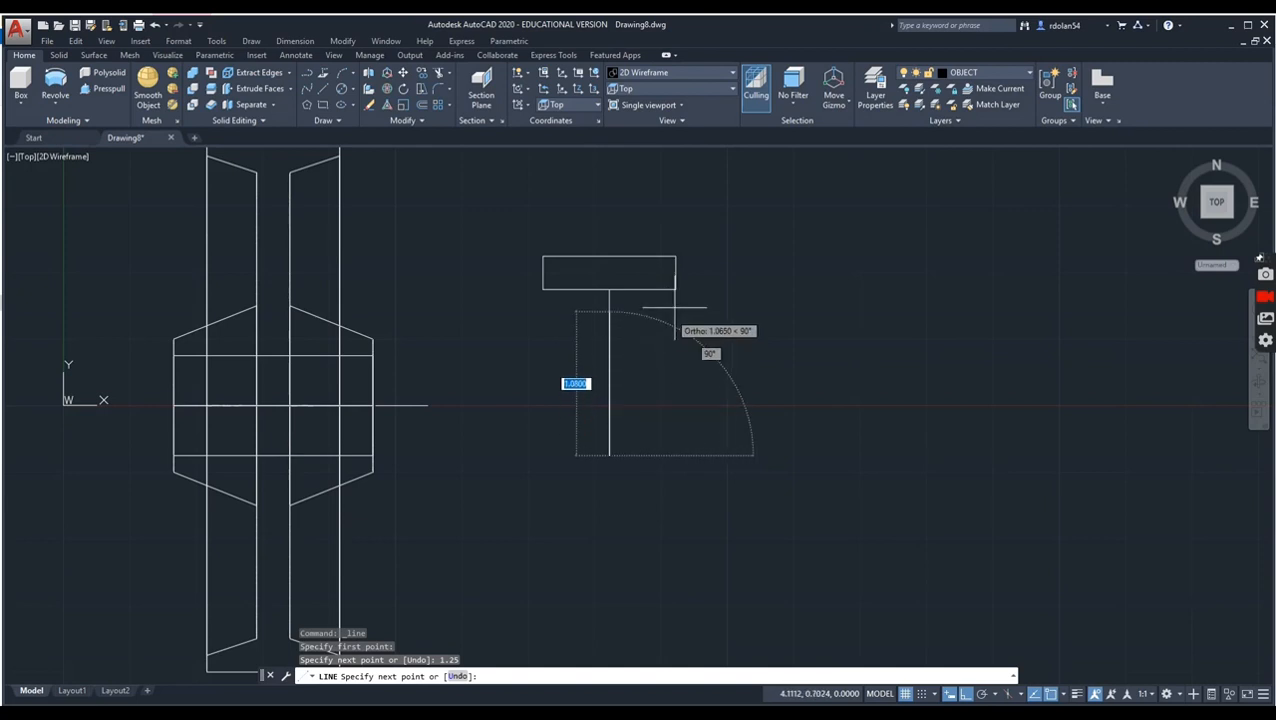
{"action": "left_click", "coordinate": [676, 455]}
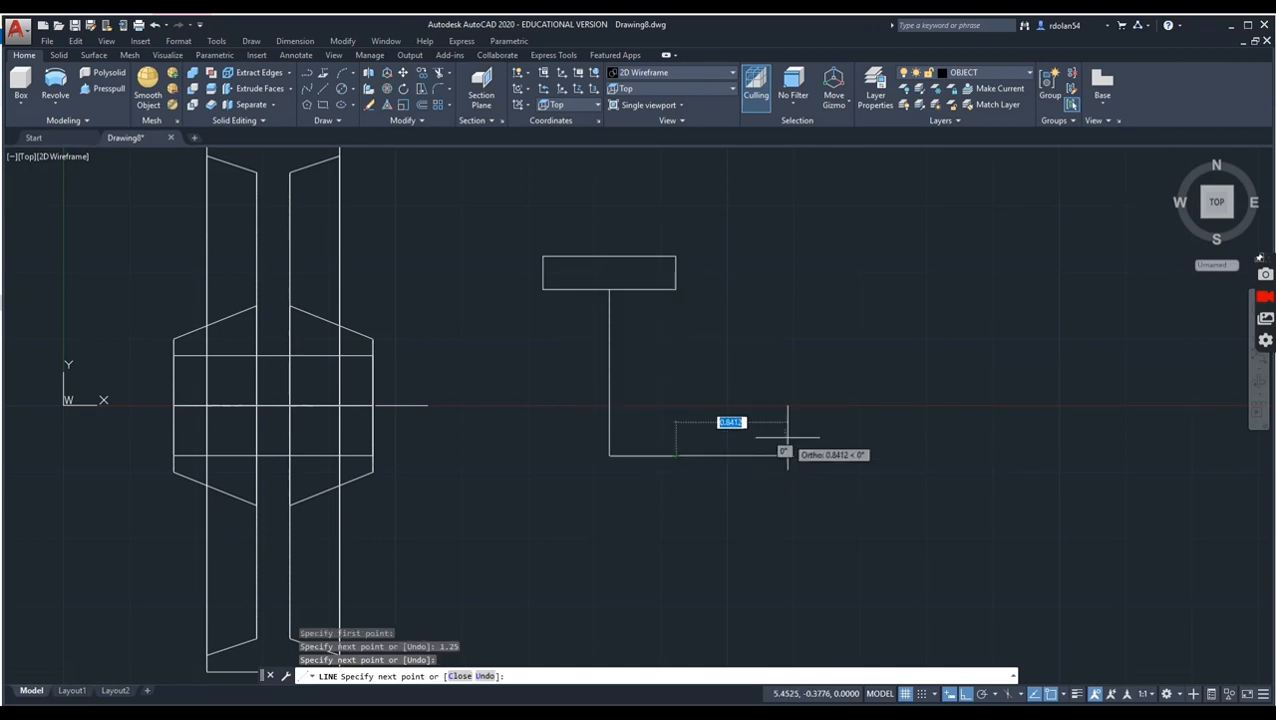
{"action": "key", "text": "Return"}
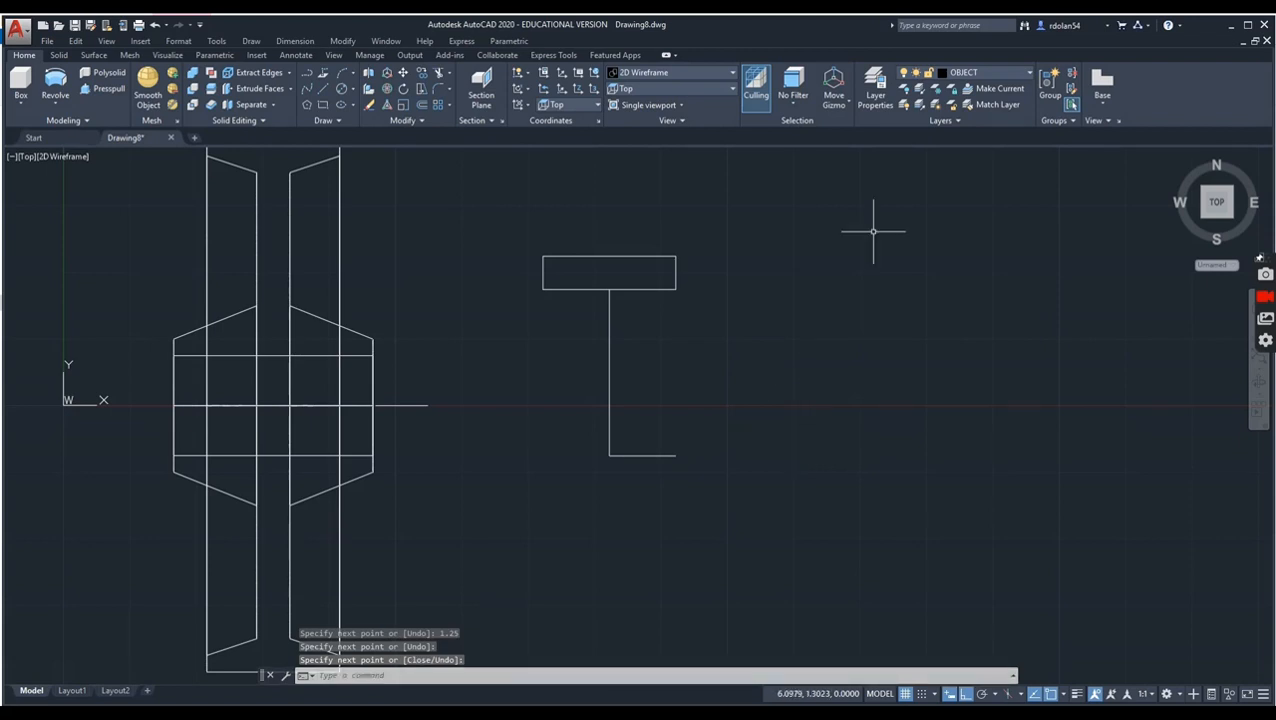
Step: Erase the vertical line below the rectangle and put the remaining short horizontal line on the CENTER layer
{"action": "left_click", "coordinate": [609, 367]}
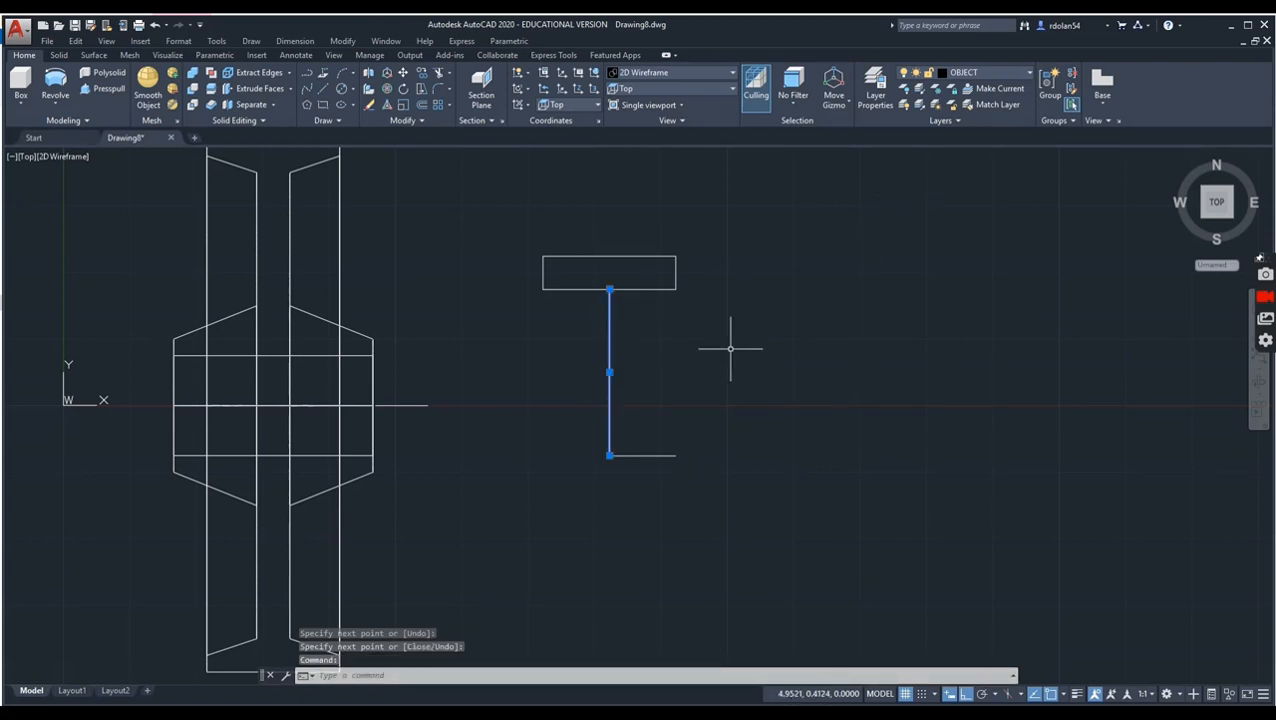
{"action": "key", "text": "Delete"}
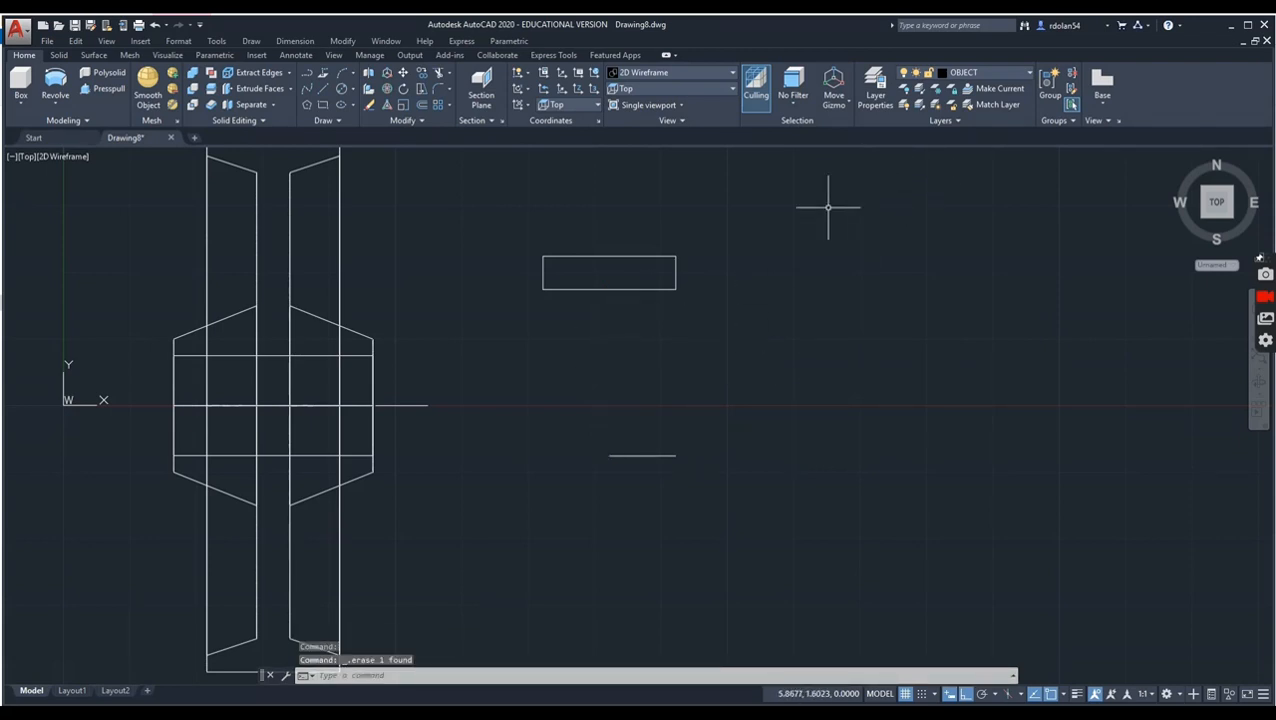
{"action": "left_click", "coordinate": [649, 456]}
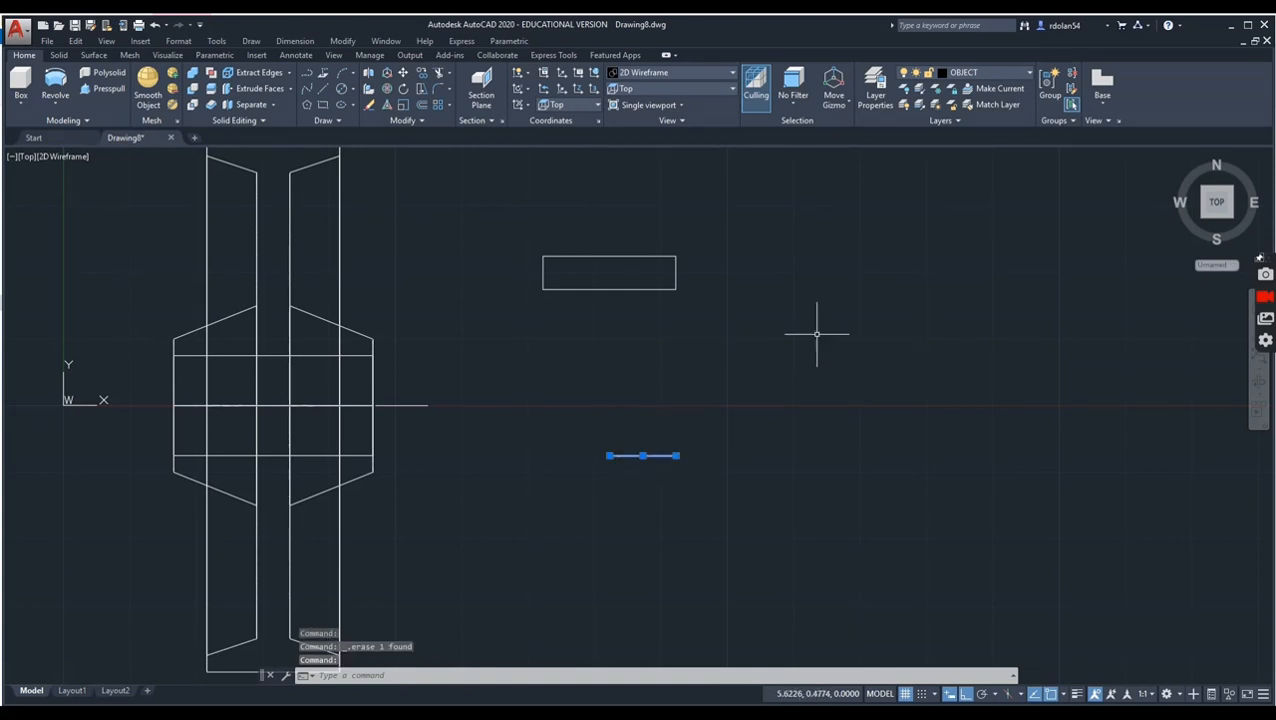
{"action": "left_click", "coordinate": [1027, 72]}
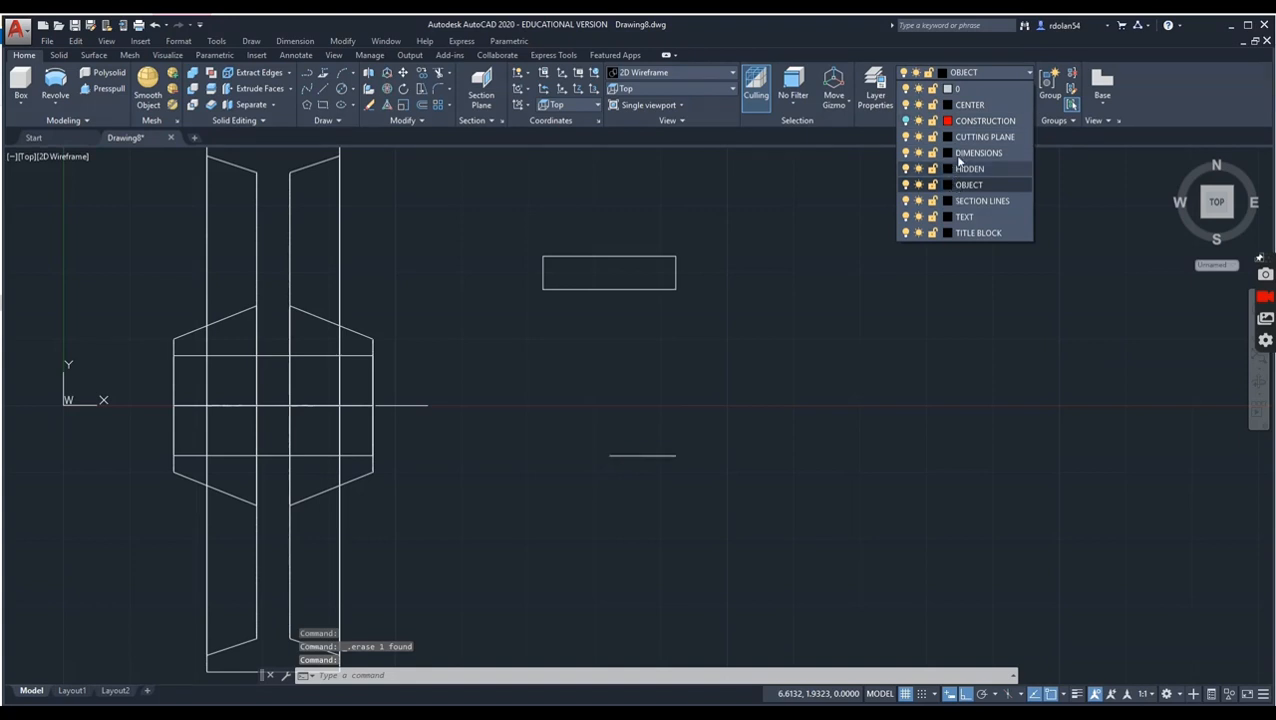
{"action": "left_click", "coordinate": [962, 104]}
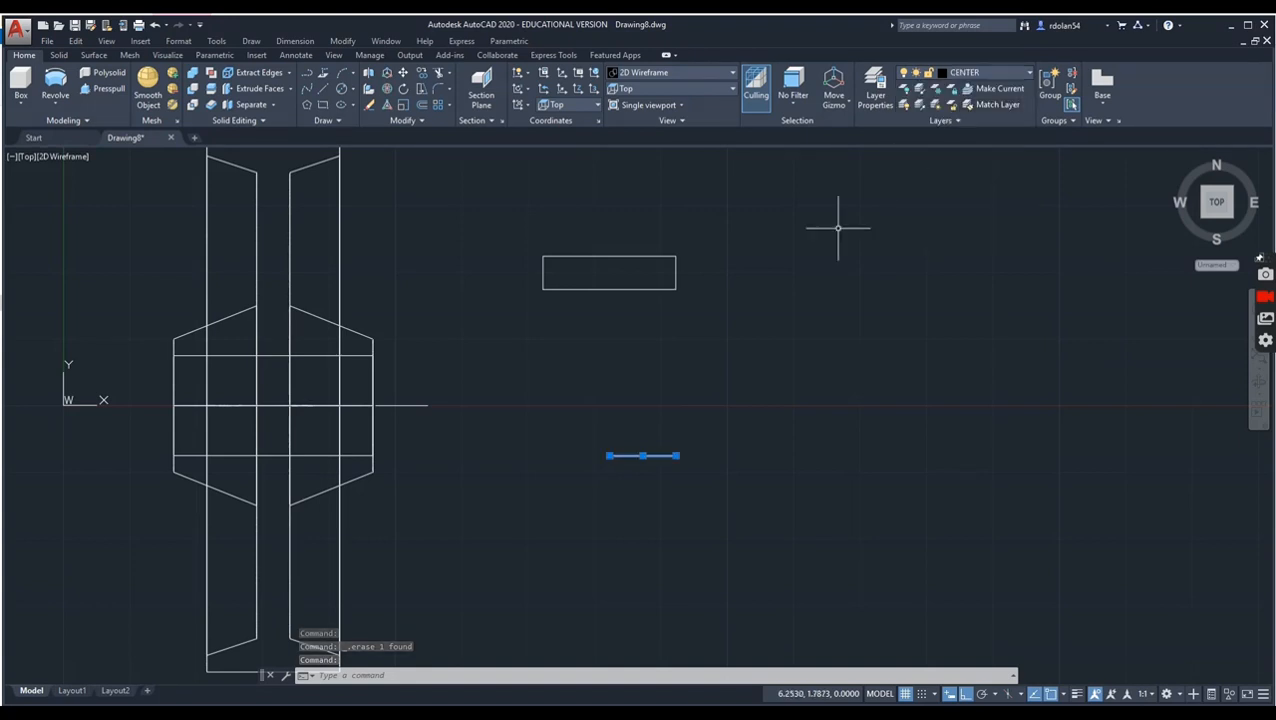
{"action": "left_click", "coordinate": [806, 330]}
{"action": "key", "text": "Escape"}
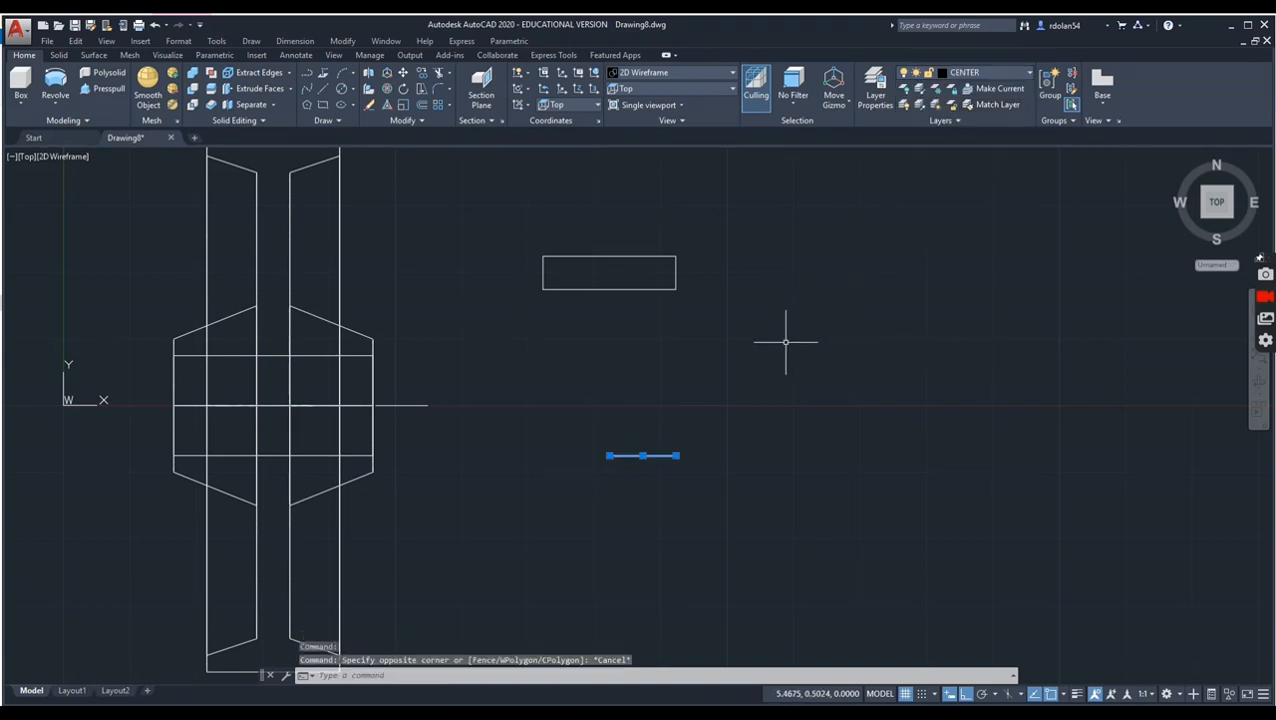
{"action": "left_click", "coordinate": [704, 466]}
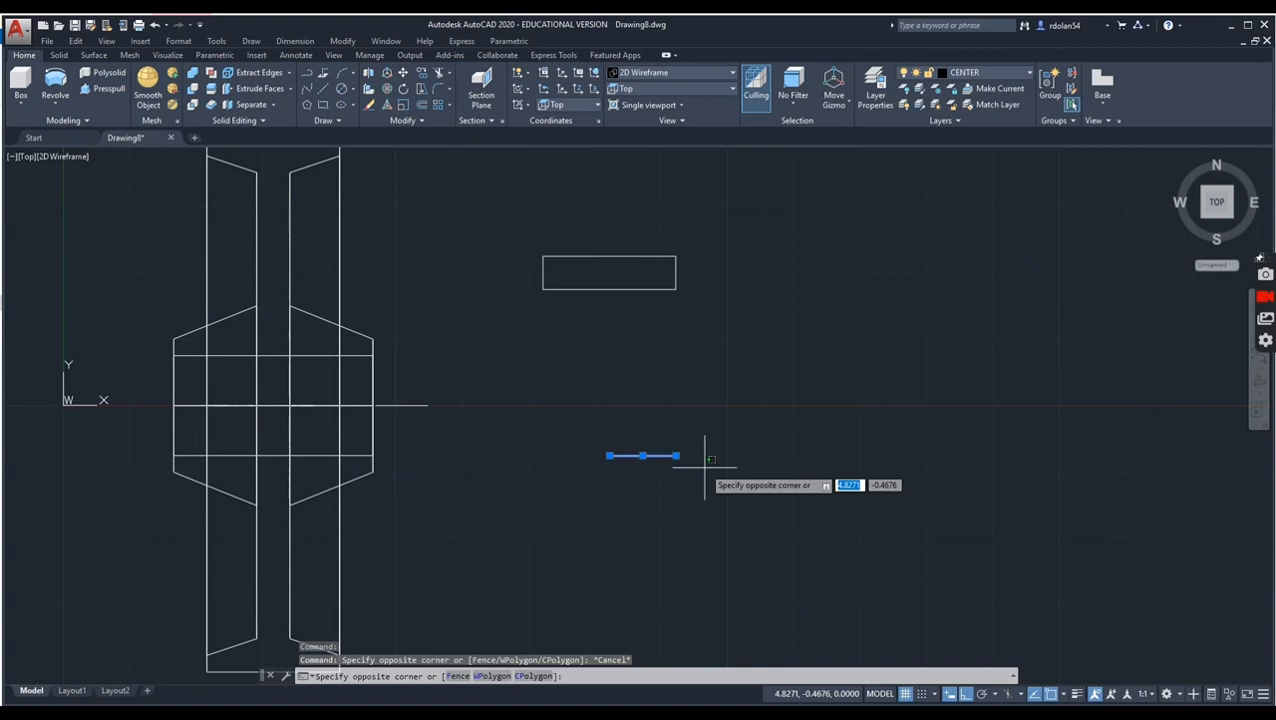
{"action": "left_click", "coordinate": [712, 418]}
{"action": "left_click", "coordinate": [669, 348]}
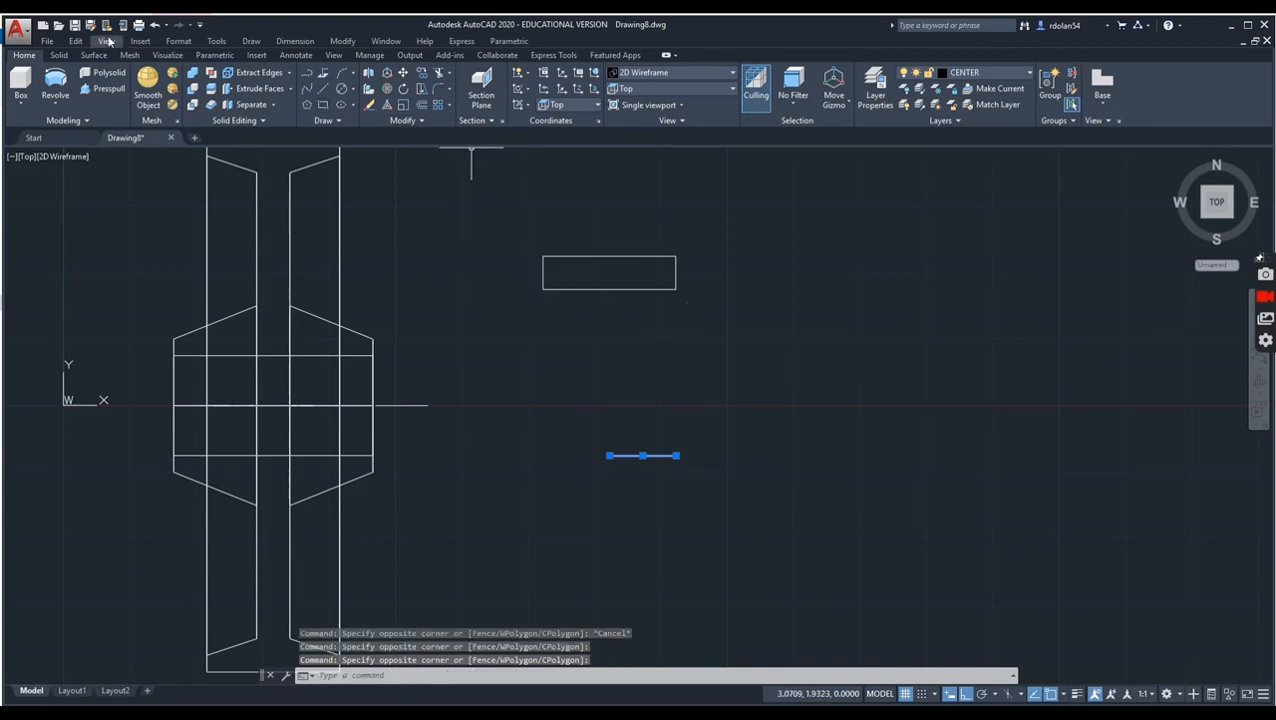
Step: Revolve the rectangle 360° into a solid about its own lower edge, using that edge's two corners as the axis
{"action": "left_click", "coordinate": [55, 85]}
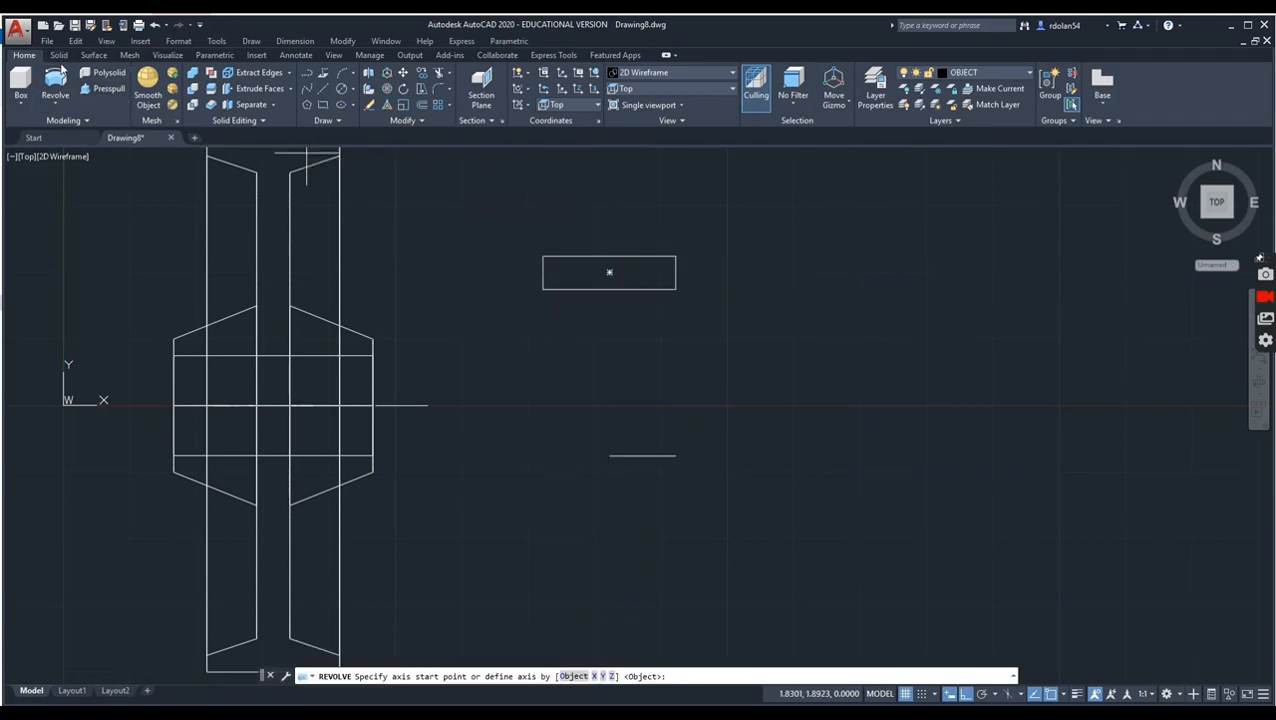
{"action": "left_click", "coordinate": [55, 85]}
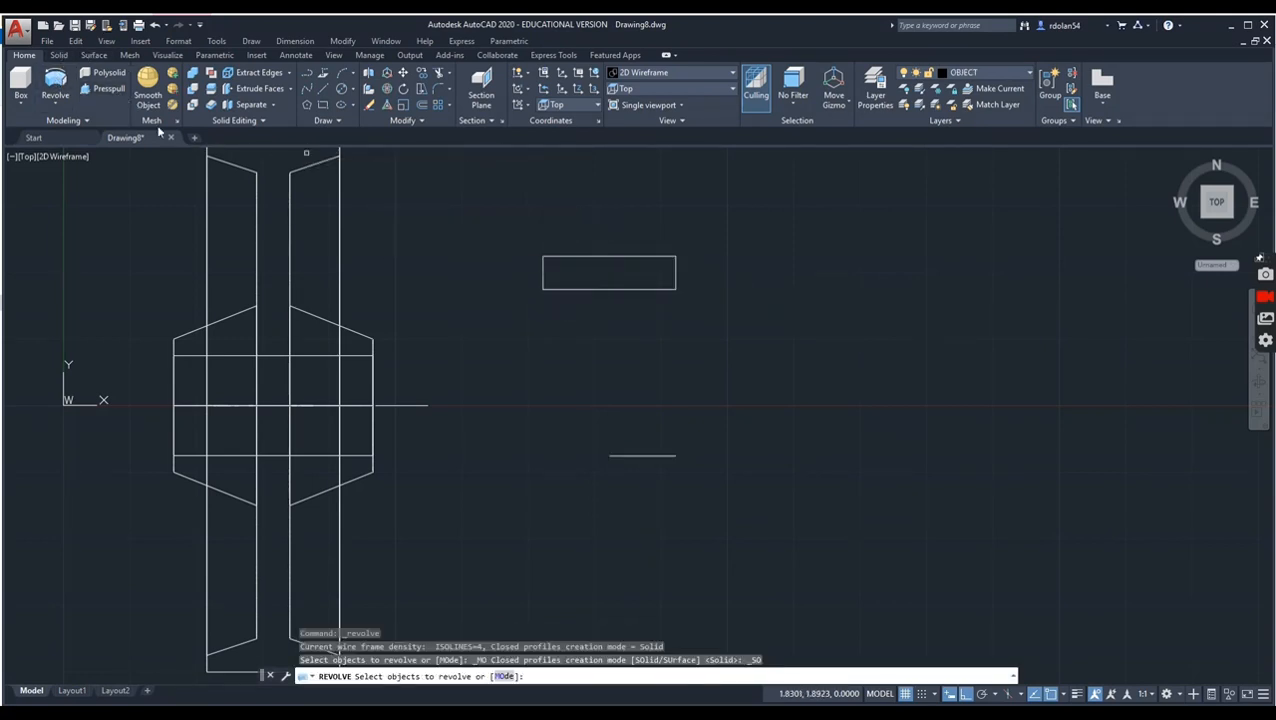
{"action": "left_click", "coordinate": [568, 290]}
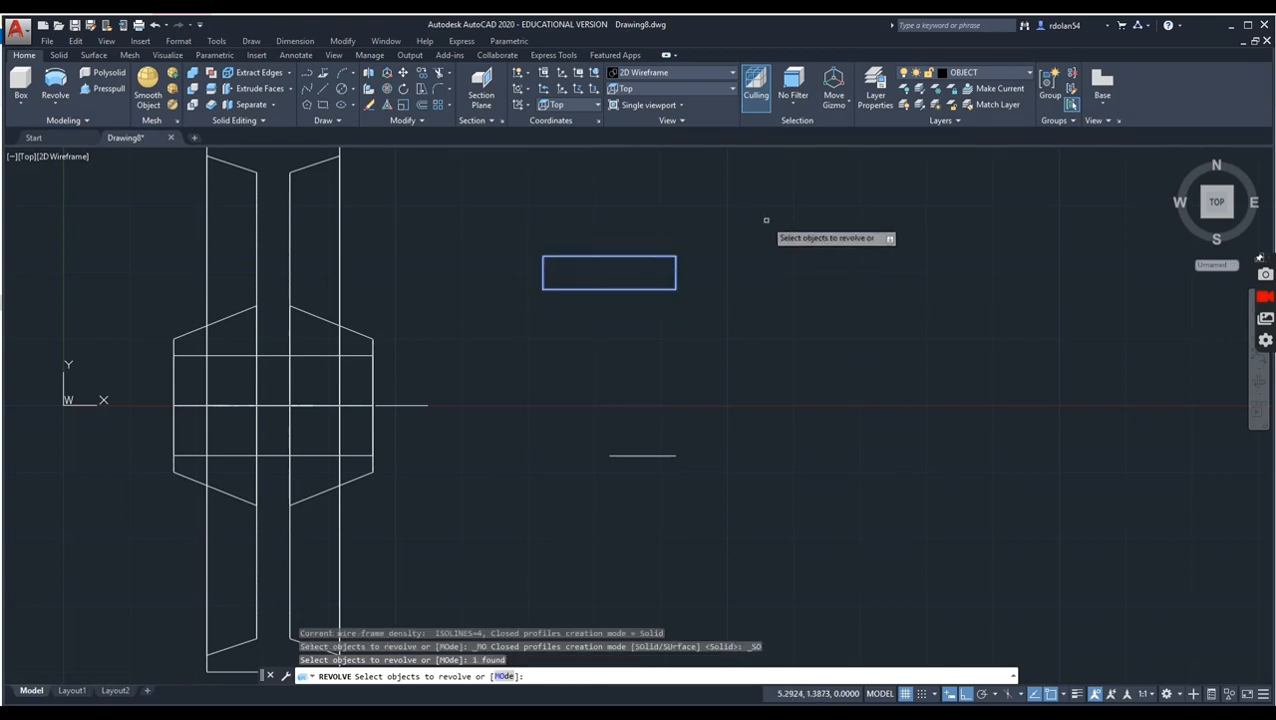
{"action": "key", "text": "Return"}
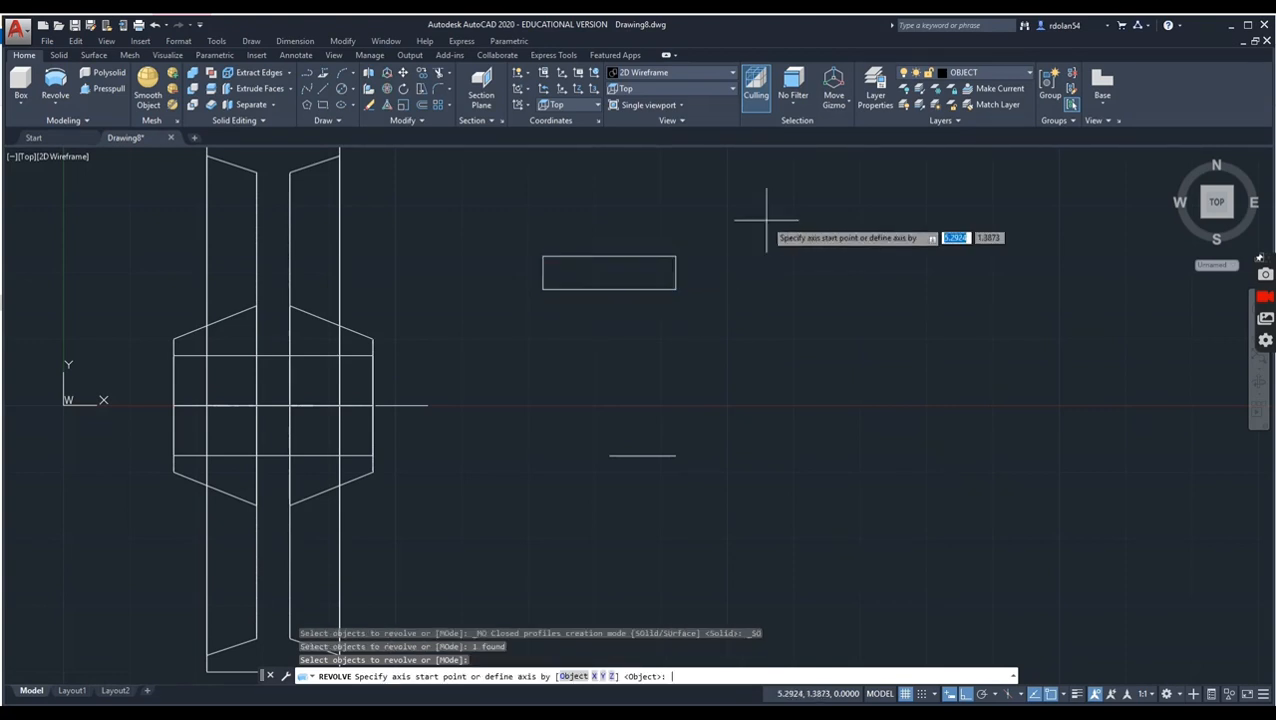
{"action": "left_click", "coordinate": [543, 289]}
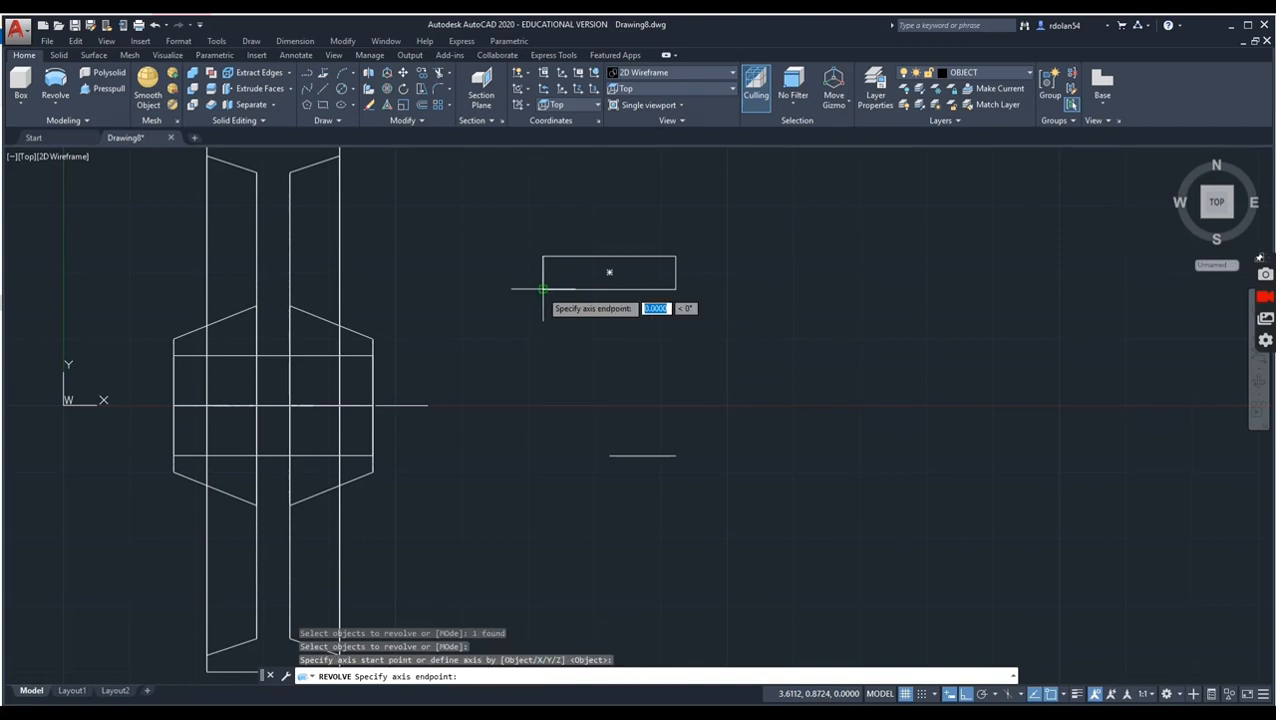
{"action": "left_click", "coordinate": [676, 289]}
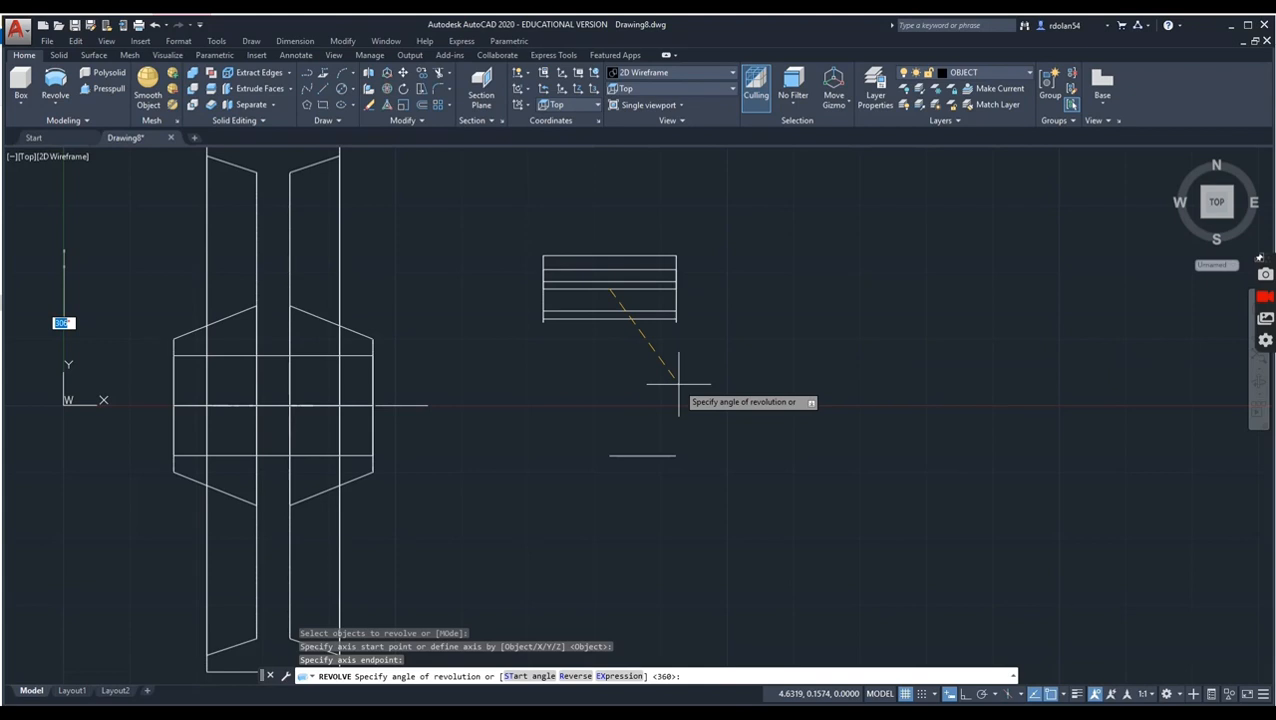
{"action": "type", "text": "360"}
{"action": "key", "text": "Return"}
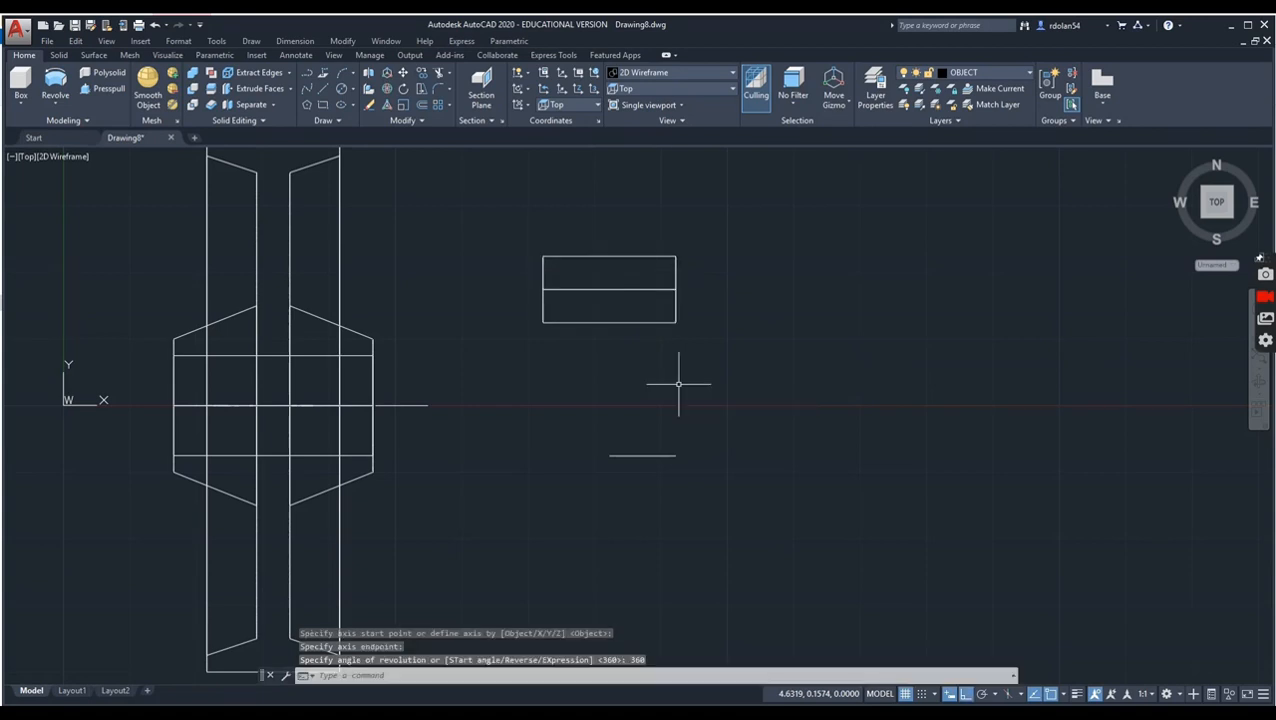
Step: Switch to the SE Isometric view with the wheel and the small cylinder both in sight
{"action": "left_click", "coordinate": [634, 94]}
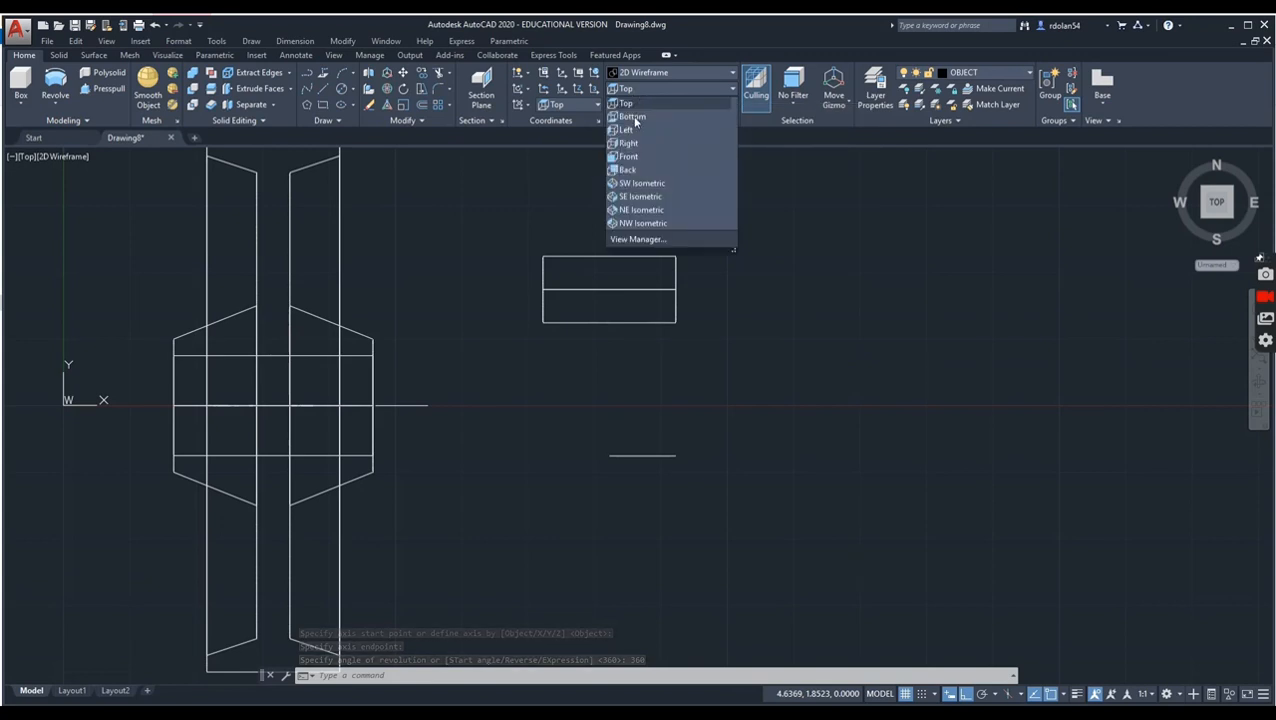
{"action": "left_click", "coordinate": [637, 199]}
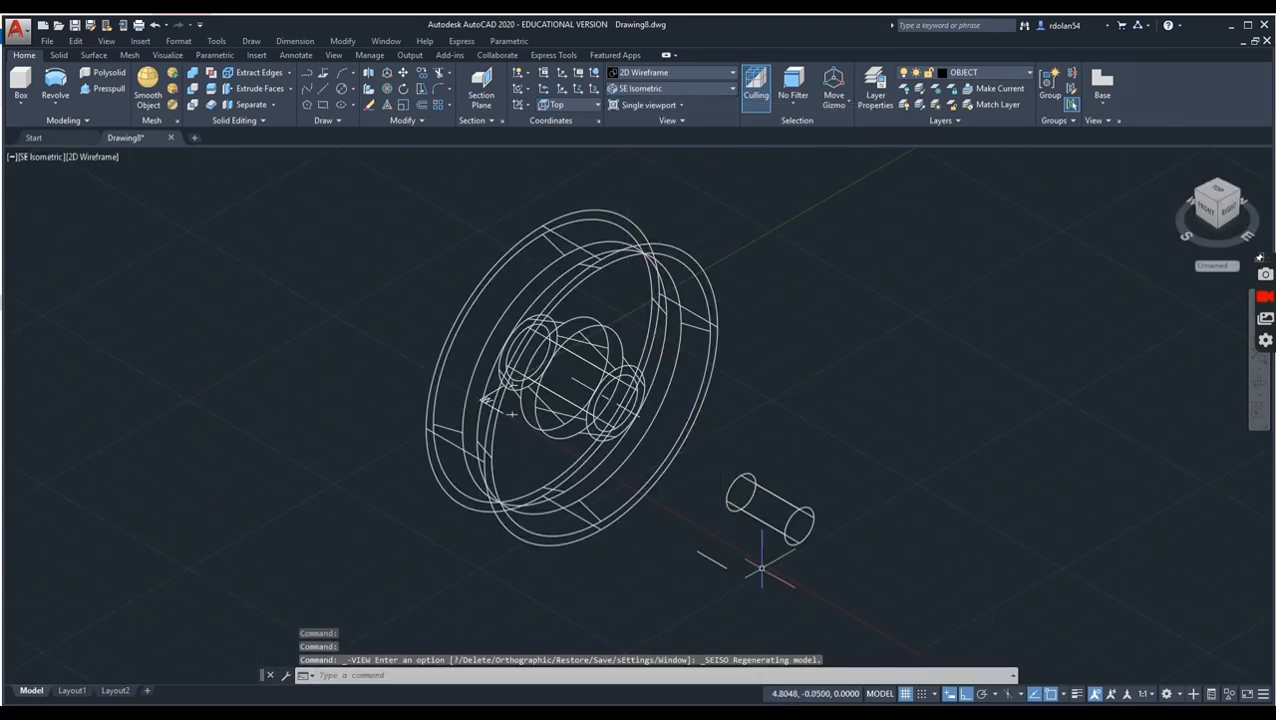
{"action": "scroll", "coordinate": [767, 511], "scroll_direction": "down", "scroll_amount": 1}
{"action": "middle_click_drag", "start_coordinate": [767, 511], "coordinate": [690, 406]}
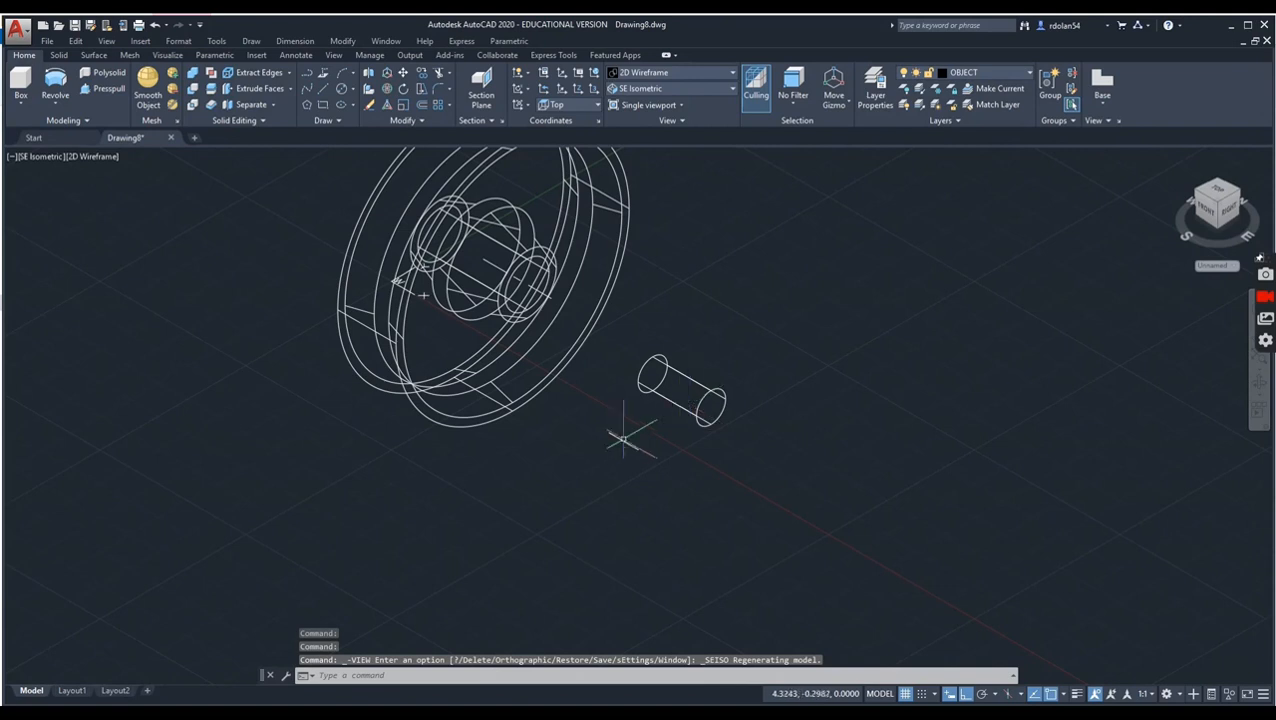
{"action": "mouse_move", "coordinate": [556, 364]}
{"action": "middle_mouse_down"}
{"action": "mouse_move", "coordinate": [526, 414]}
{"action": "mouse_move", "coordinate": [445, 384]}
{"action": "middle_mouse_up"}
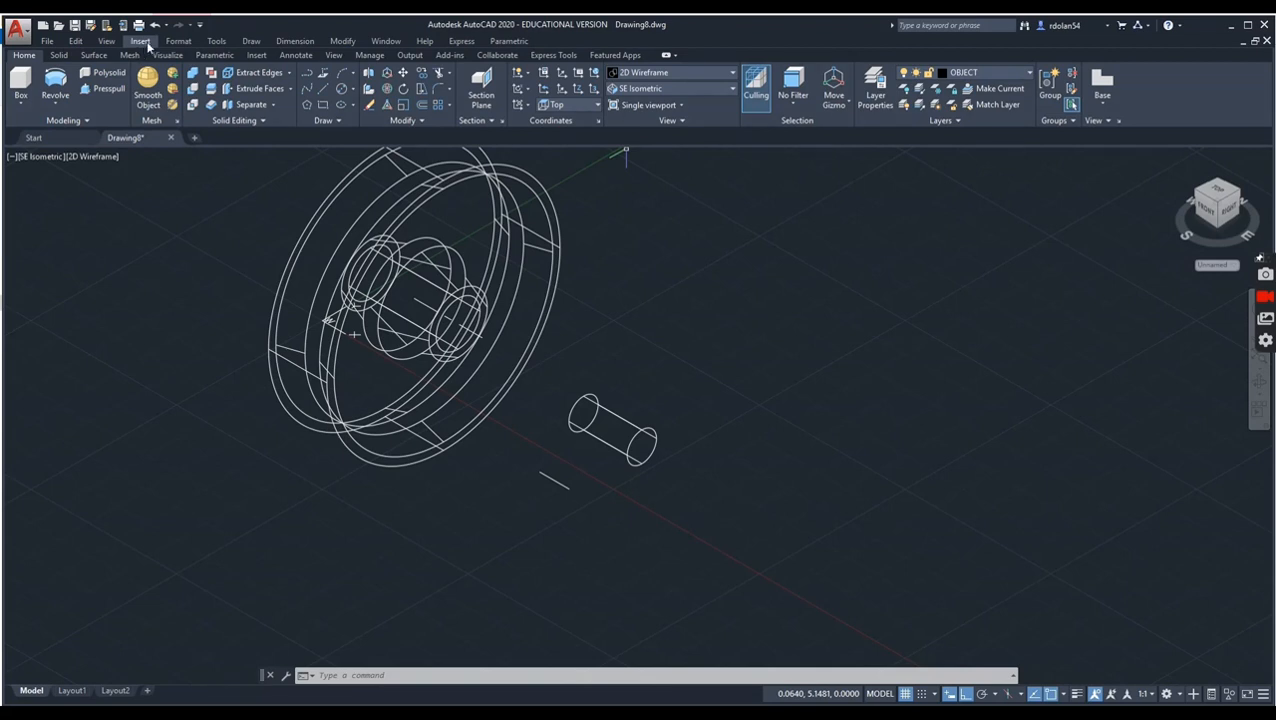
Step: Create a polar 3D array of the small cylinder with 6 rotated items over 360°, using the short center line's endpoints as the axis
{"action": "left_click", "coordinate": [343, 42]}
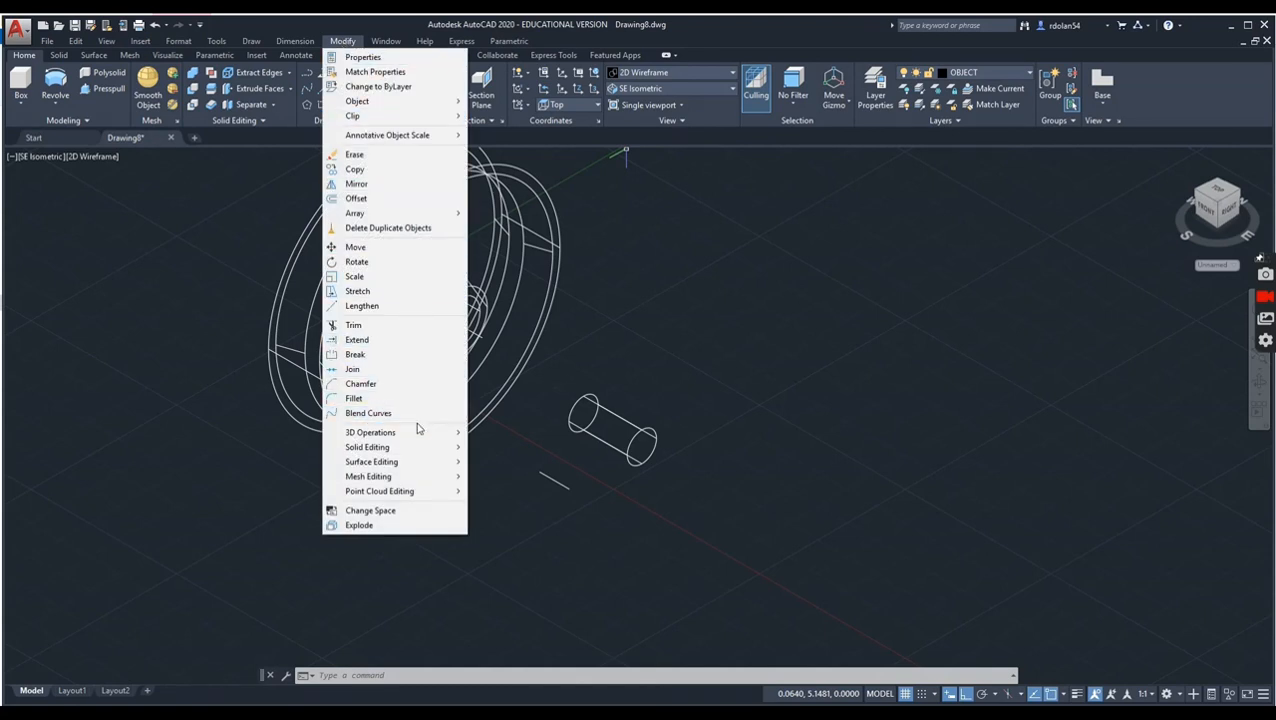
{"action": "mouse_move", "coordinate": [422, 435]}
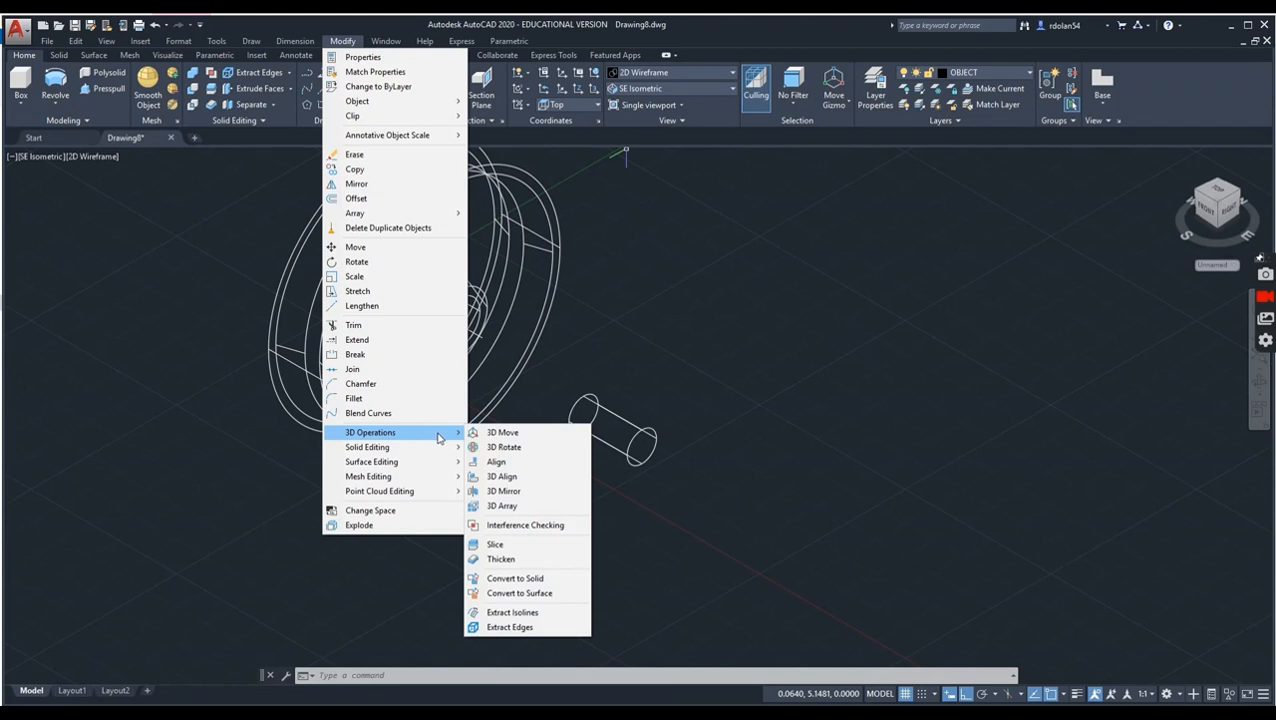
{"action": "left_click", "coordinate": [511, 507]}
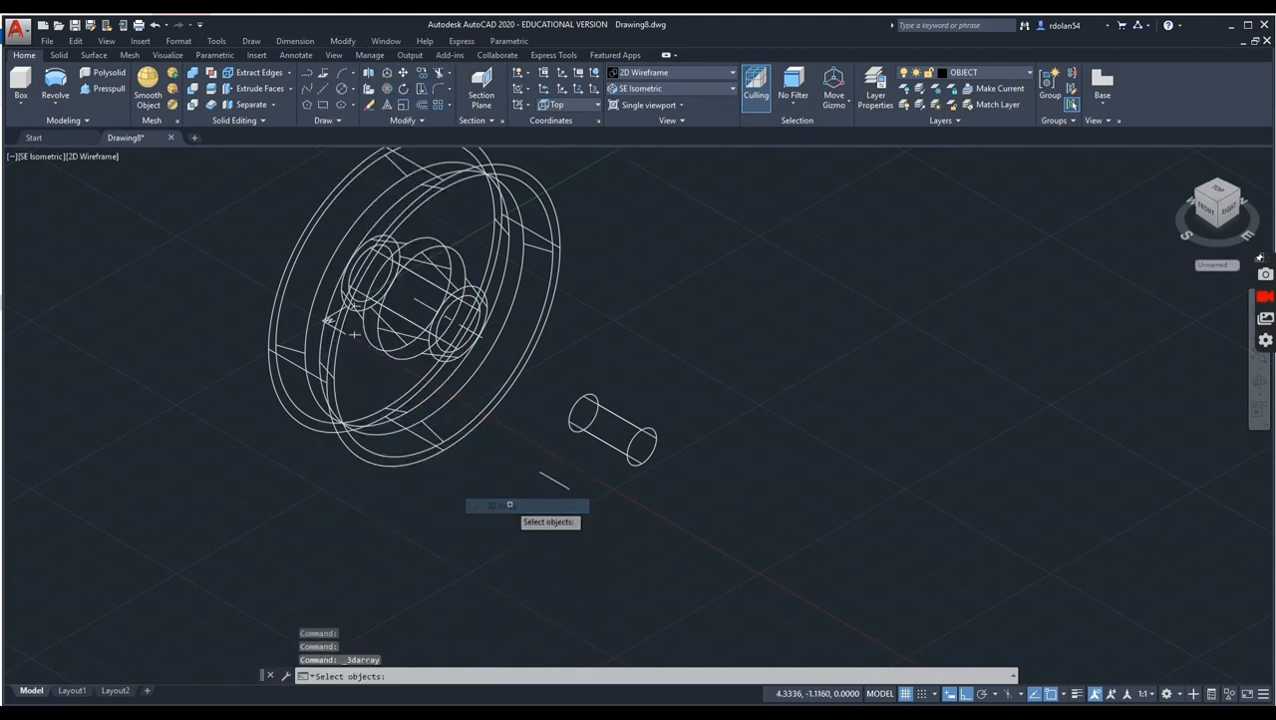
{"action": "left_click", "coordinate": [598, 436]}
{"action": "key", "text": "Return"}
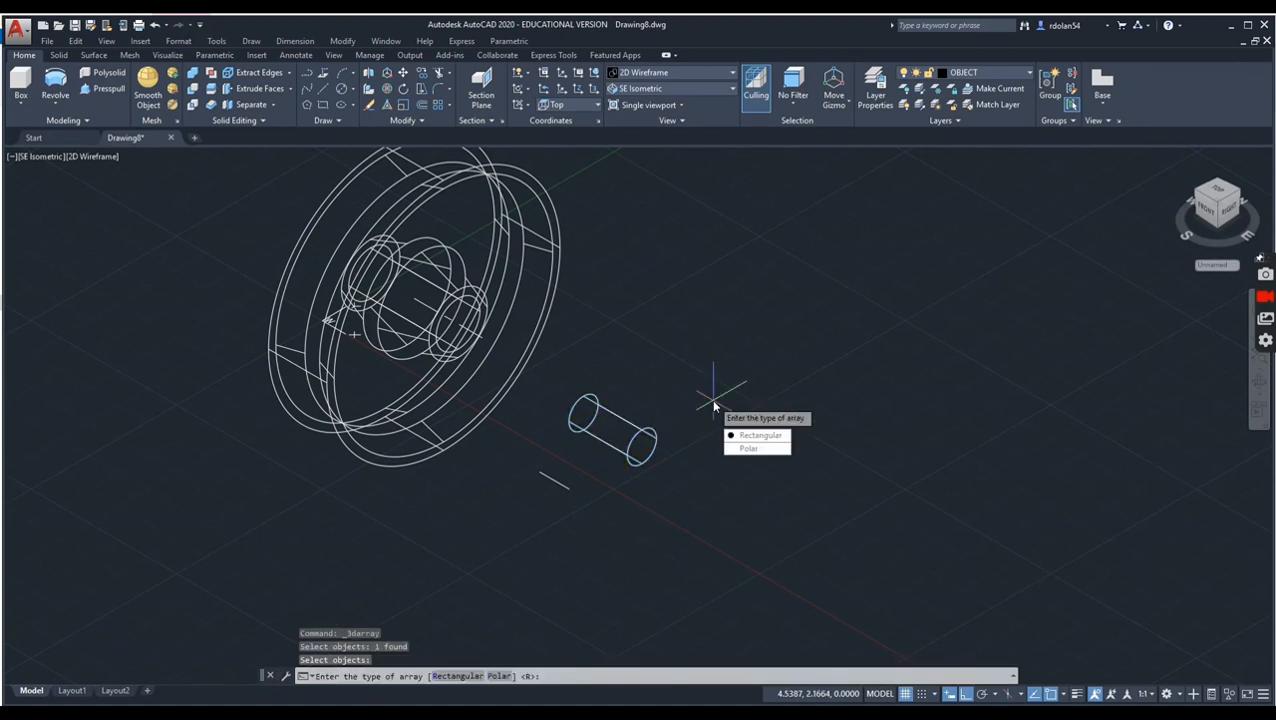
{"action": "left_click", "coordinate": [500, 677]}
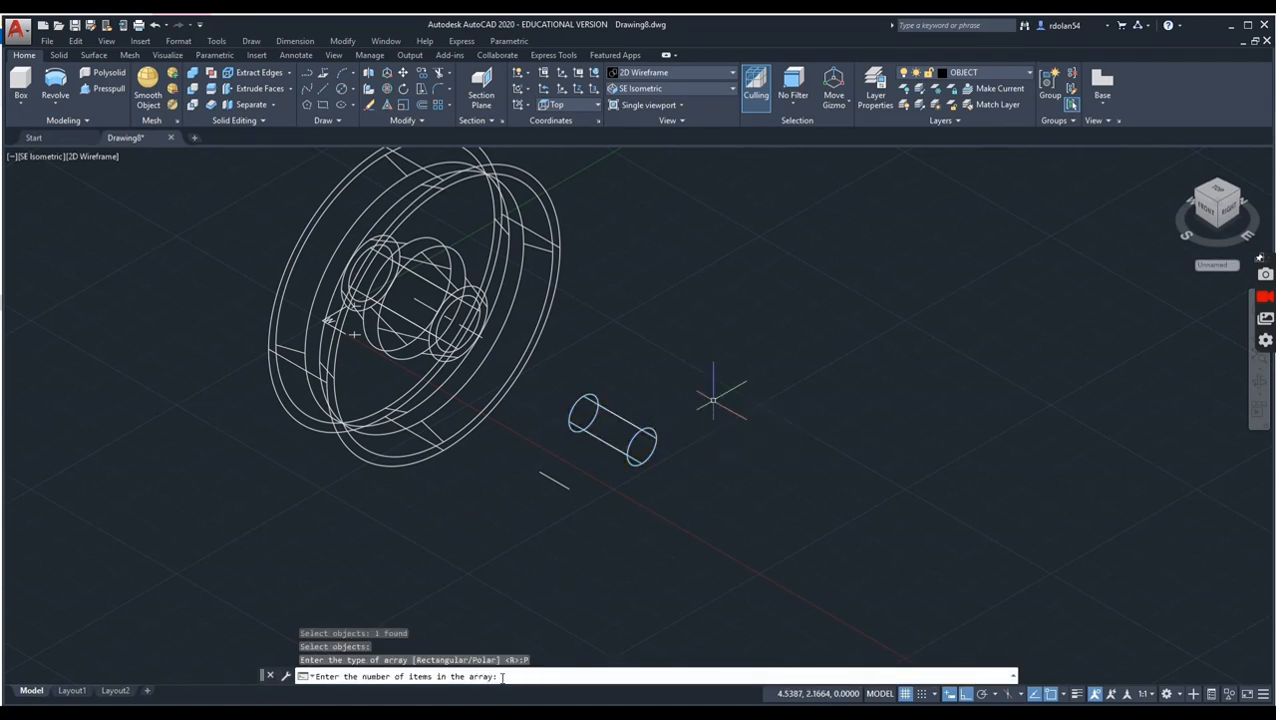
{"action": "type", "text": "6"}
{"action": "key", "text": "Return"}
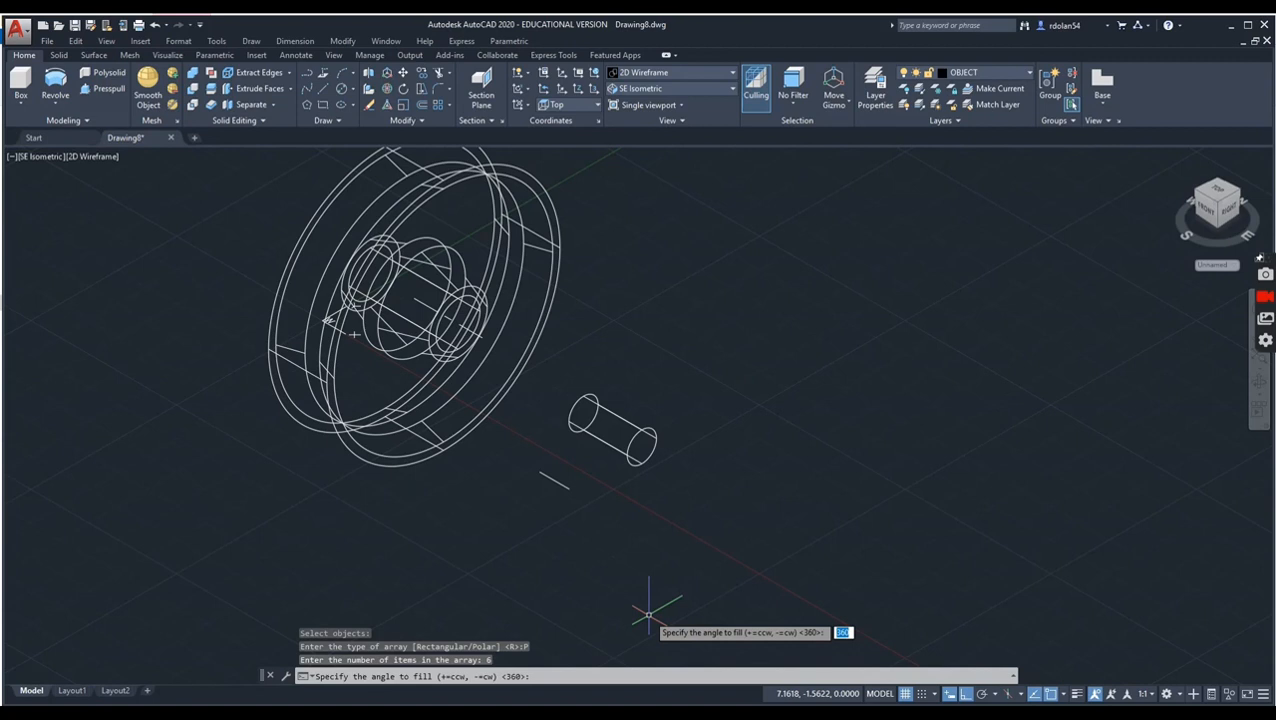
{"action": "key", "text": "Return"}
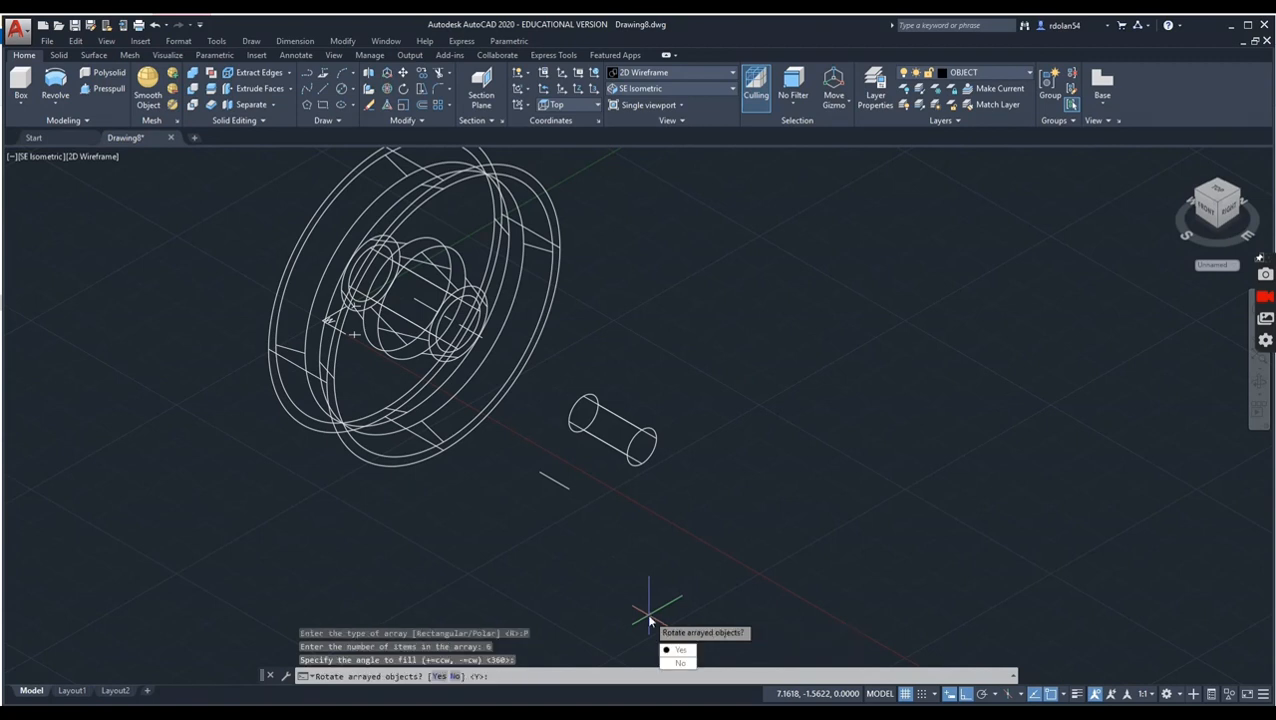
{"action": "key", "text": "Return"}
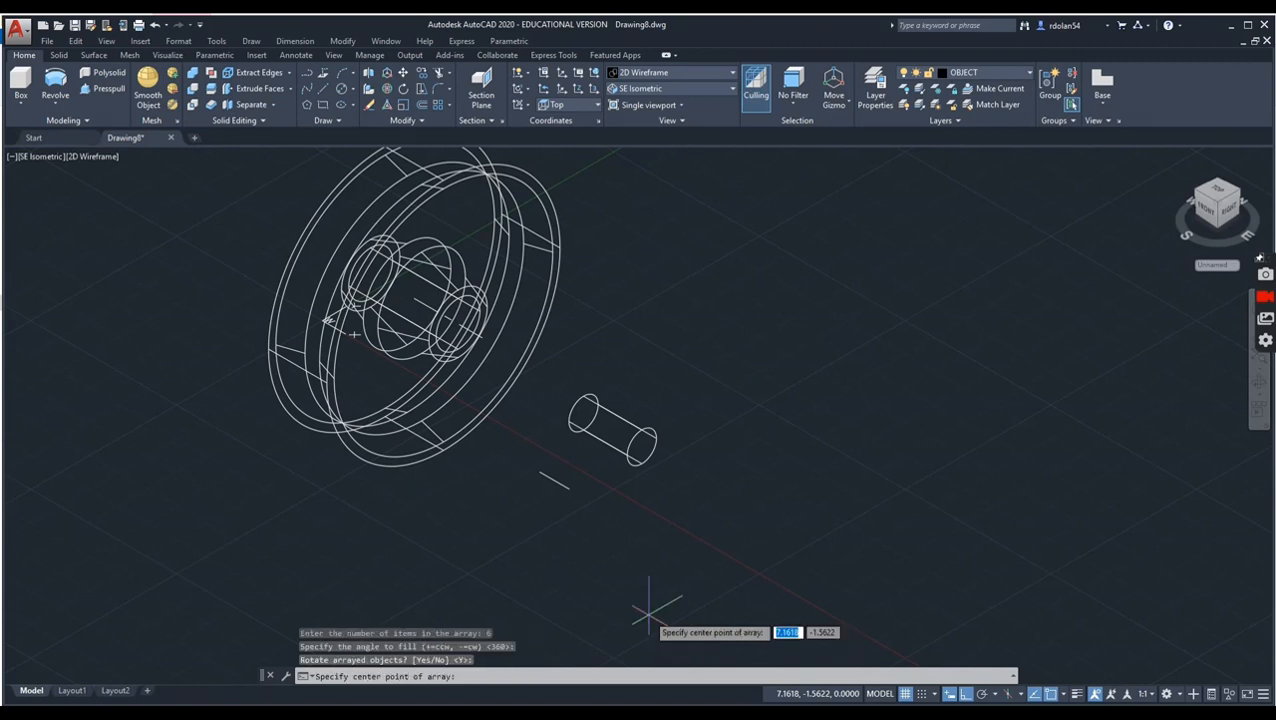
{"action": "left_click", "coordinate": [540, 472]}
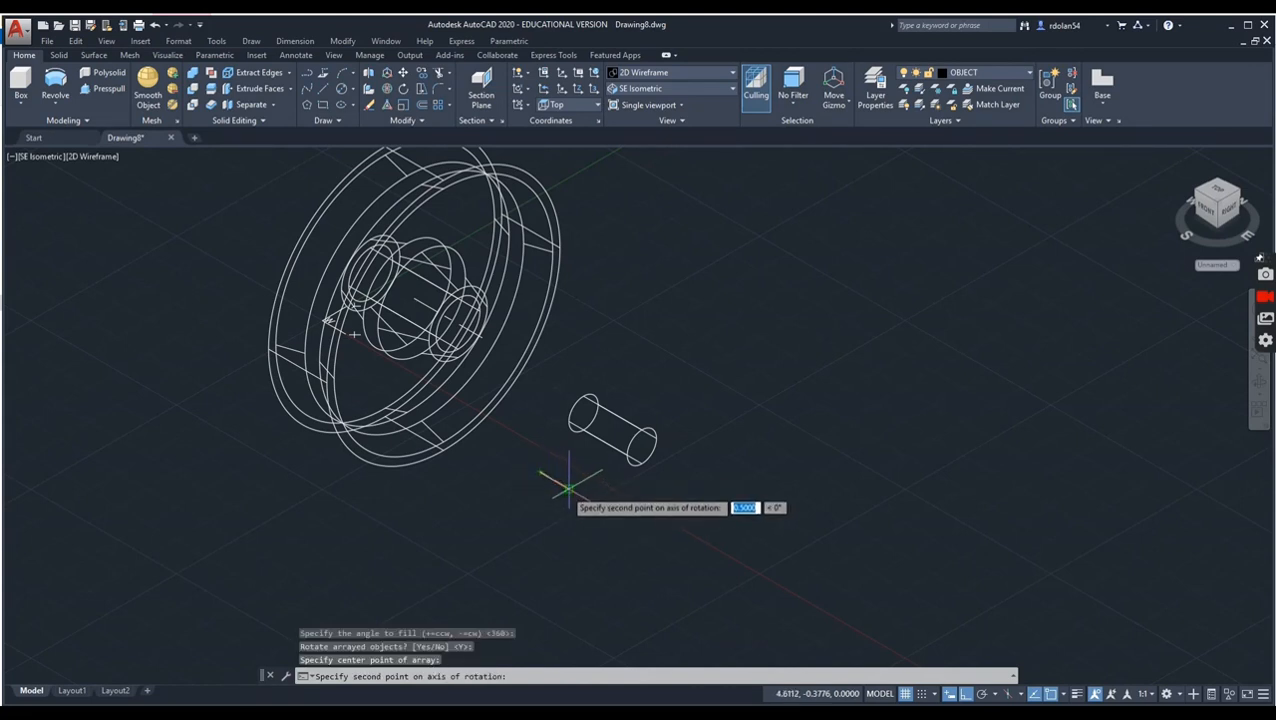
{"action": "left_click", "coordinate": [568, 489]}
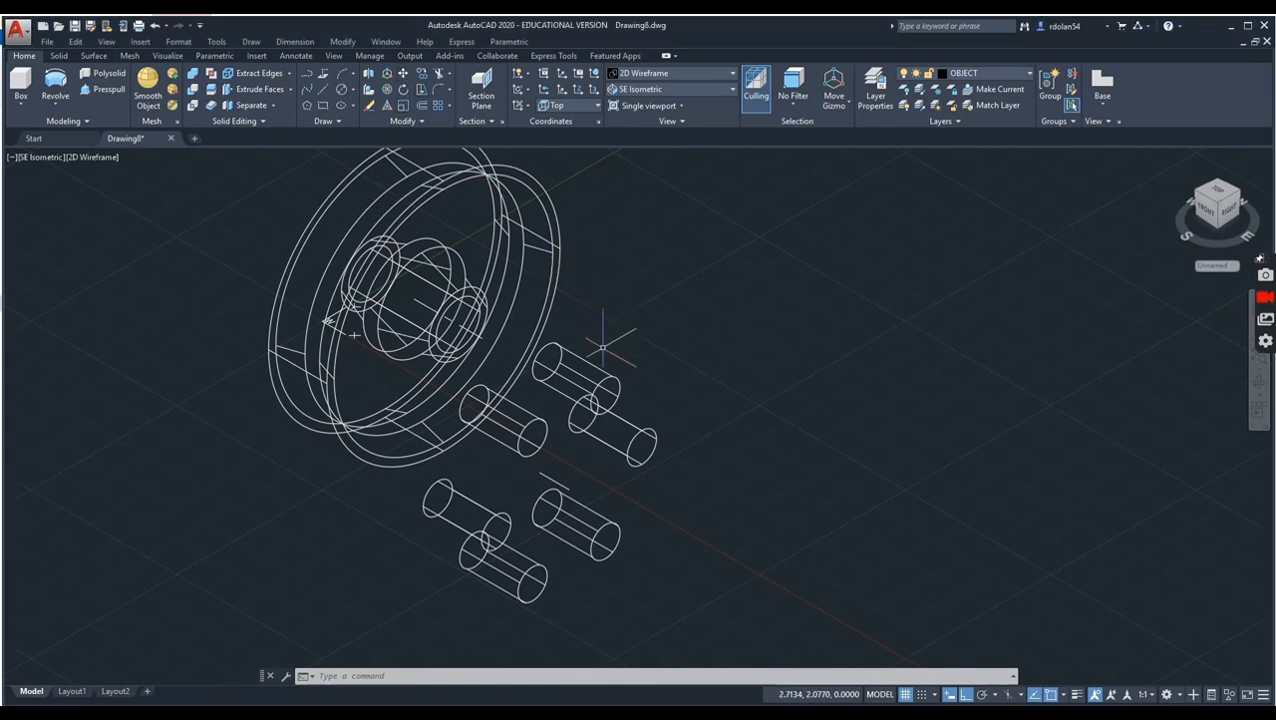
Step: Move all six cylinders from the short center line's inner endpoint to the center line's endpoint in the middle of the wheel hub
{"action": "left_click", "coordinate": [403, 73]}
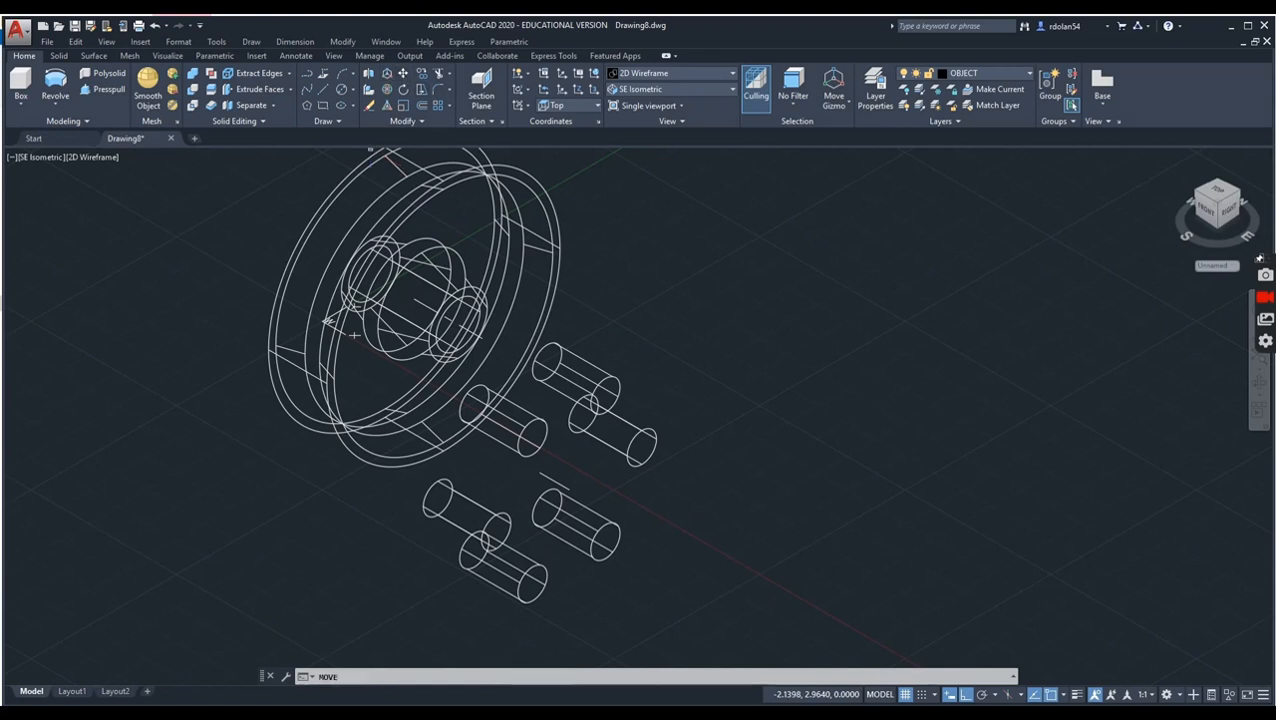
{"action": "left_click", "coordinate": [588, 361]}
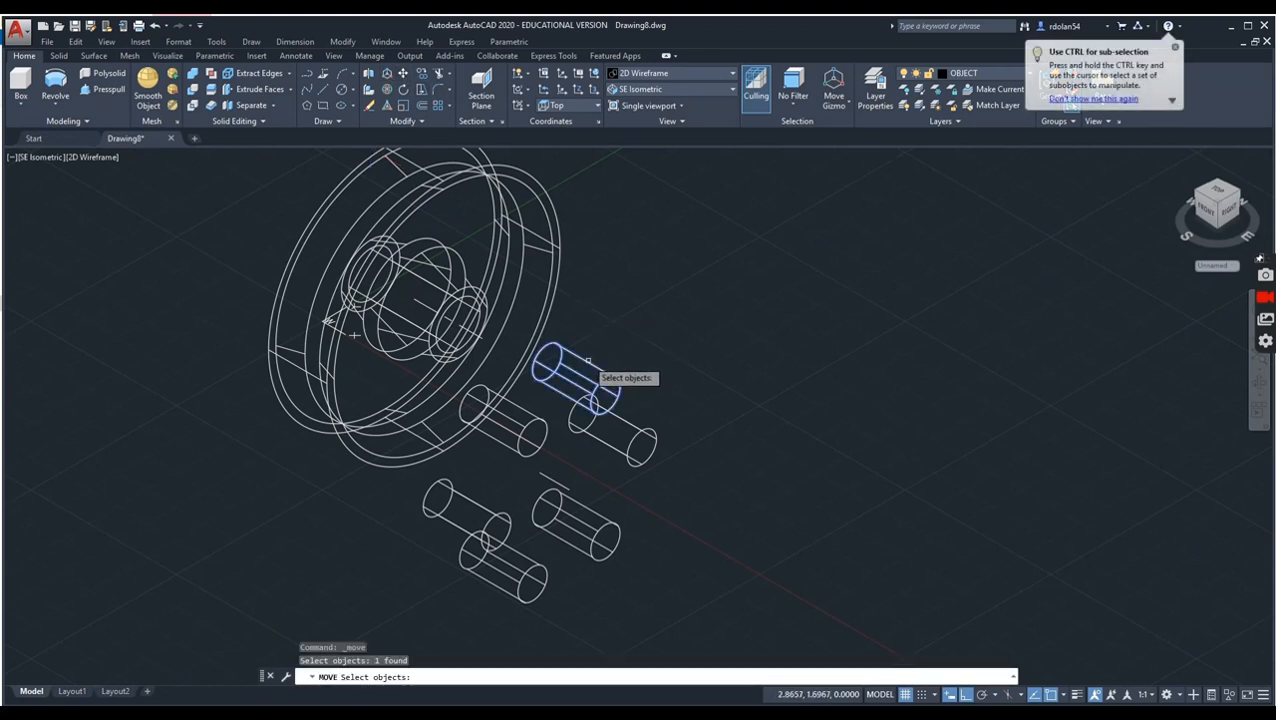
{"action": "left_click", "coordinate": [510, 414]}
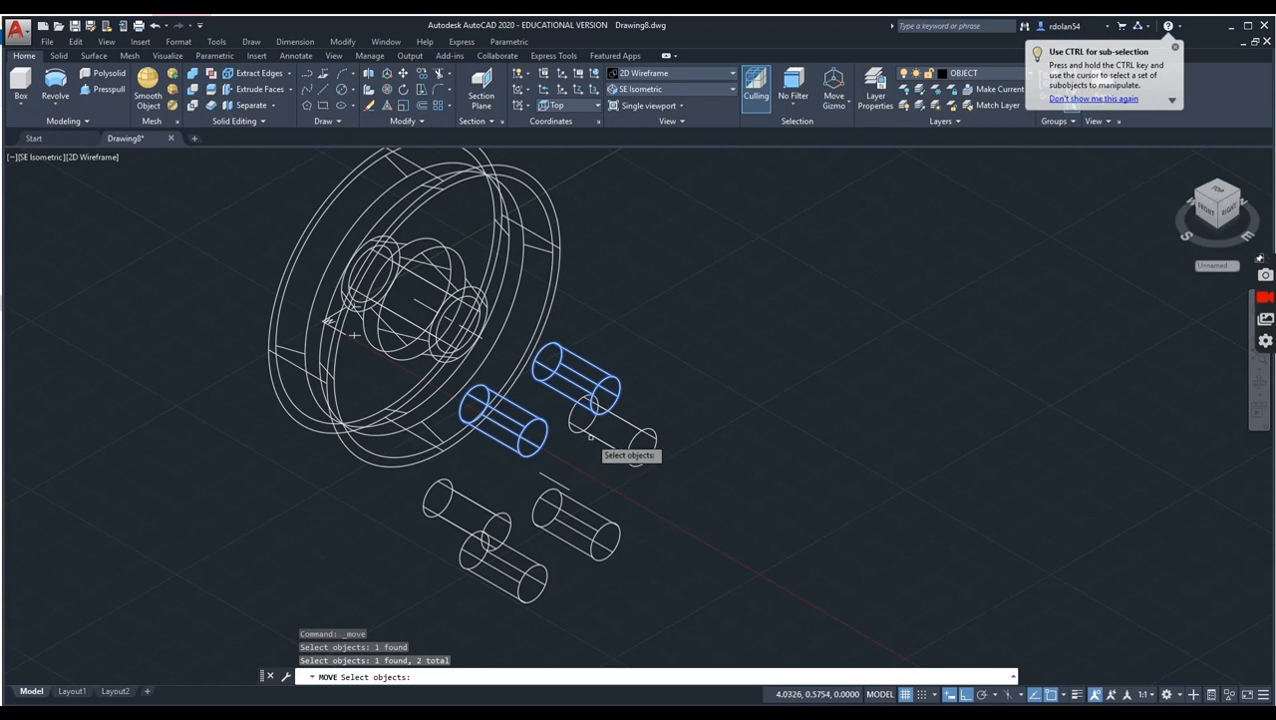
{"action": "left_click", "coordinate": [587, 448]}
{"action": "left_click", "coordinate": [586, 506]}
{"action": "left_click", "coordinate": [462, 496]}
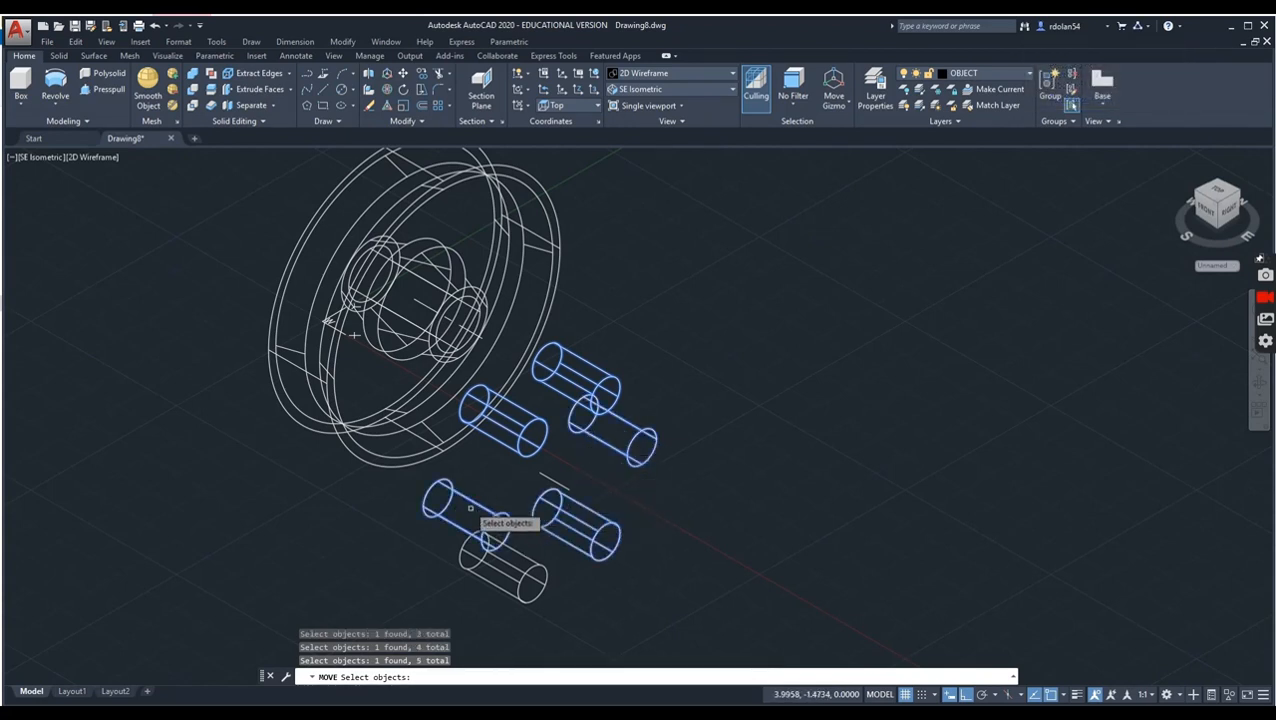
{"action": "left_click", "coordinate": [516, 552]}
{"action": "key", "text": "Return"}
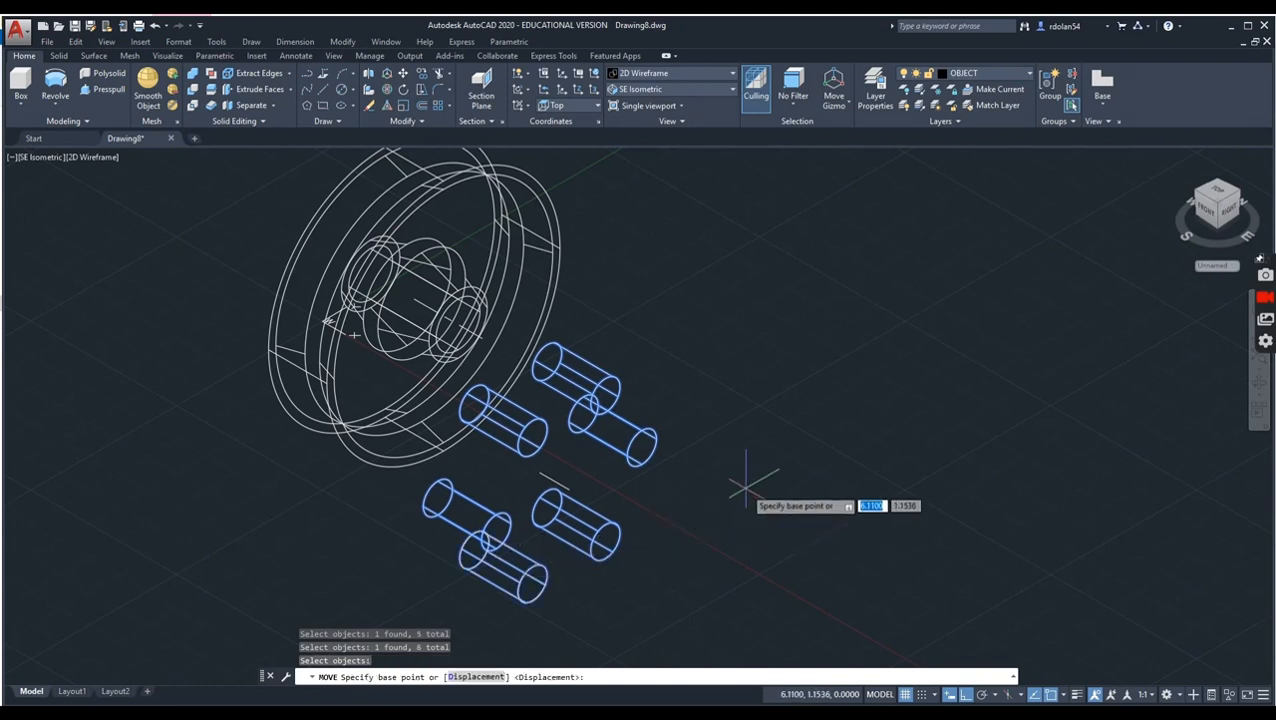
{"action": "left_click", "coordinate": [539, 472]}
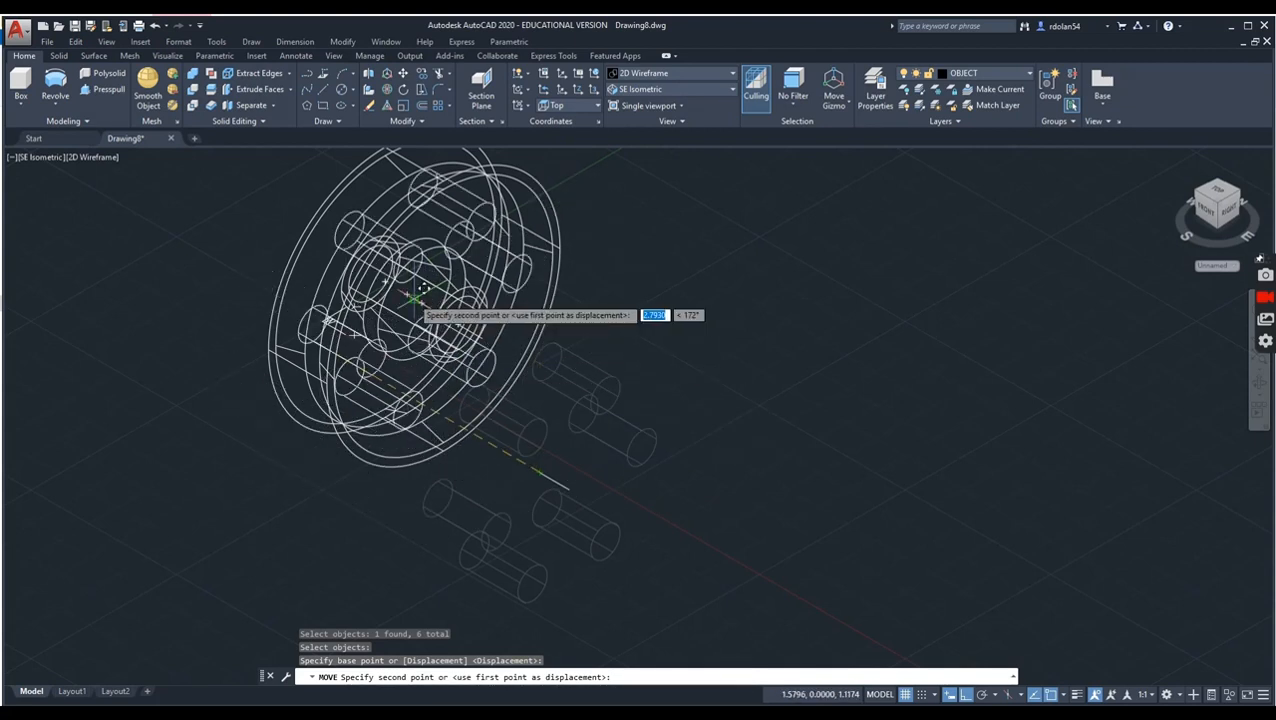
{"action": "left_click", "coordinate": [416, 296]}
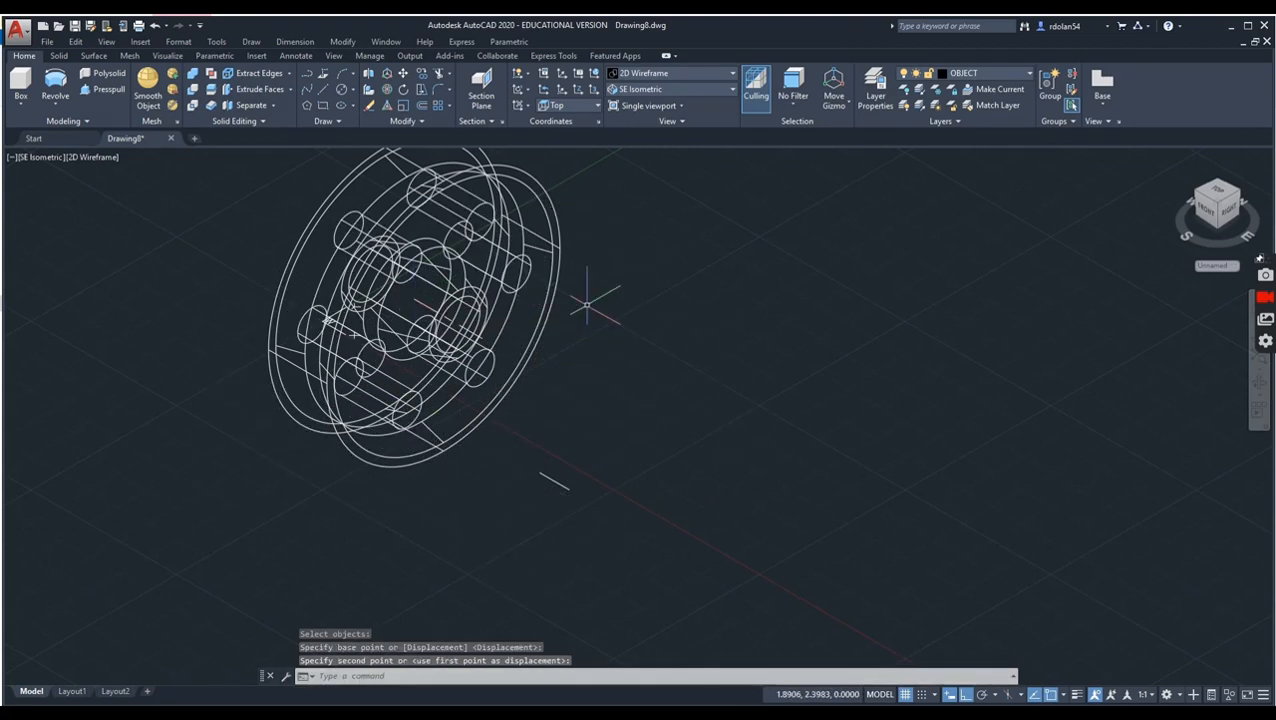
Step: Subtract the six cylinders from the wheel solid to cut the ring of holes through its web
{"action": "middle_click_drag", "start_coordinate": [715, 302], "coordinate": [672, 370]}
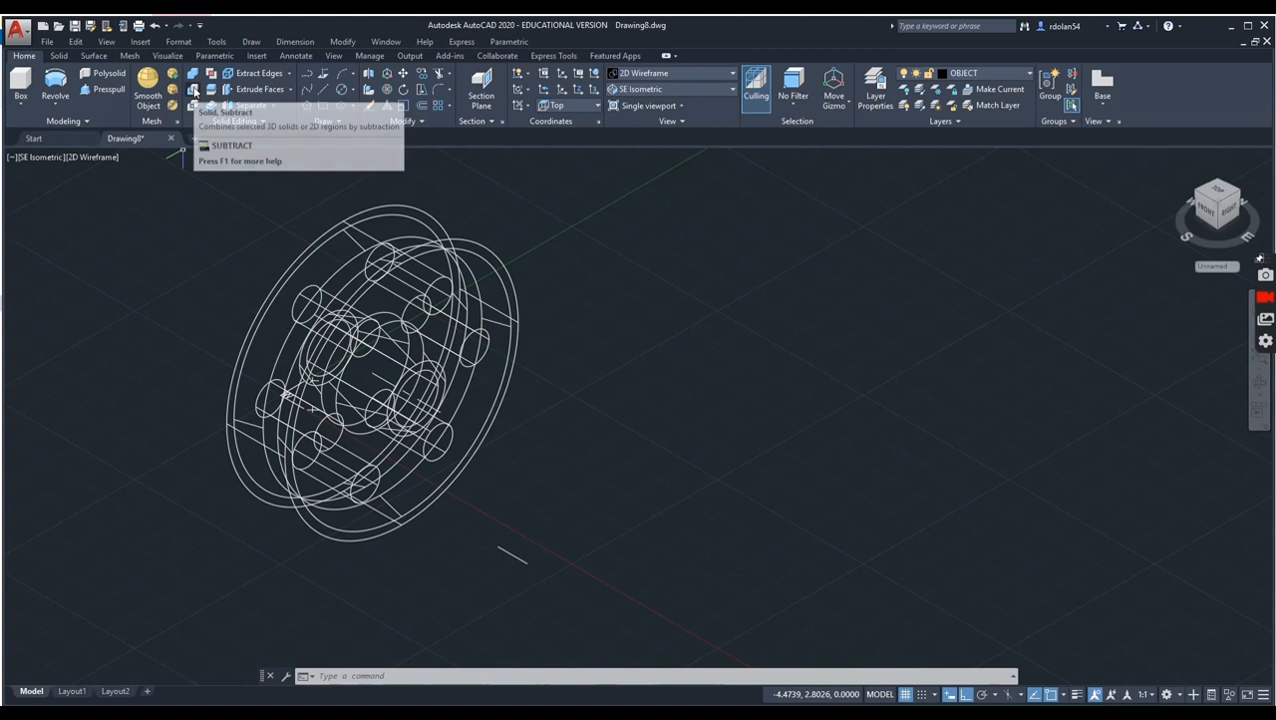
{"action": "left_click", "coordinate": [192, 90]}
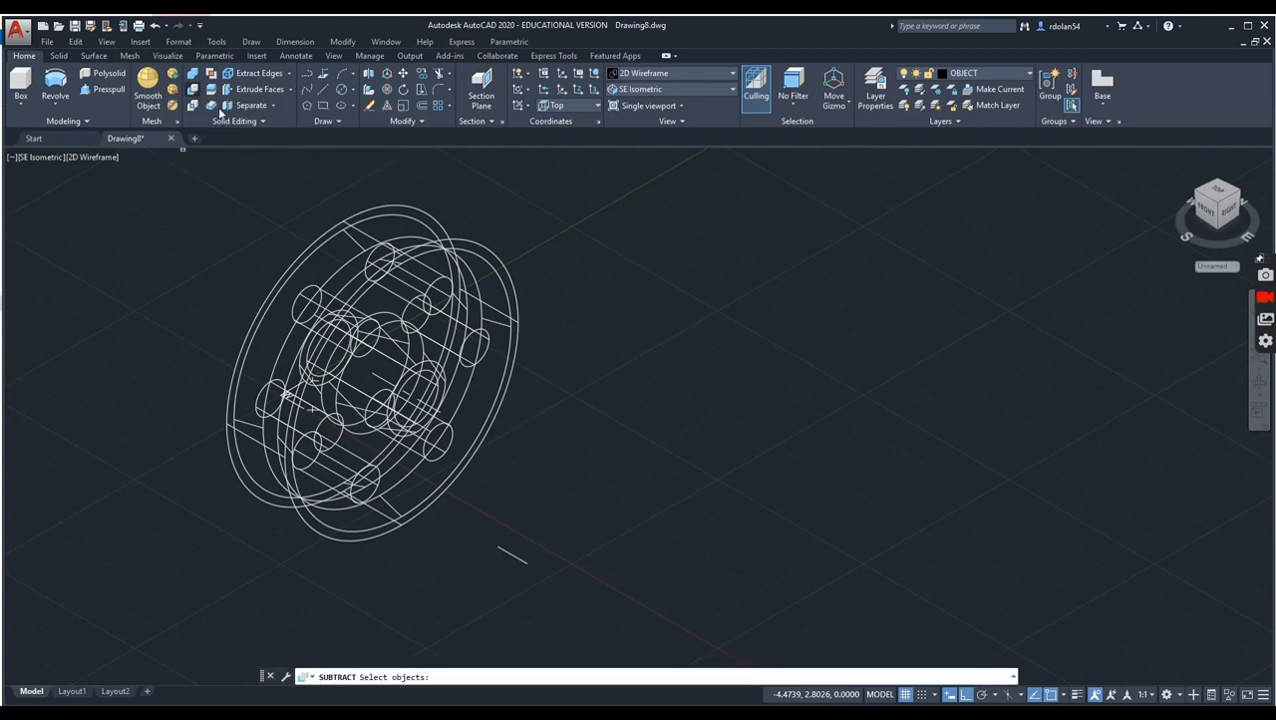
{"action": "left_click", "coordinate": [322, 241]}
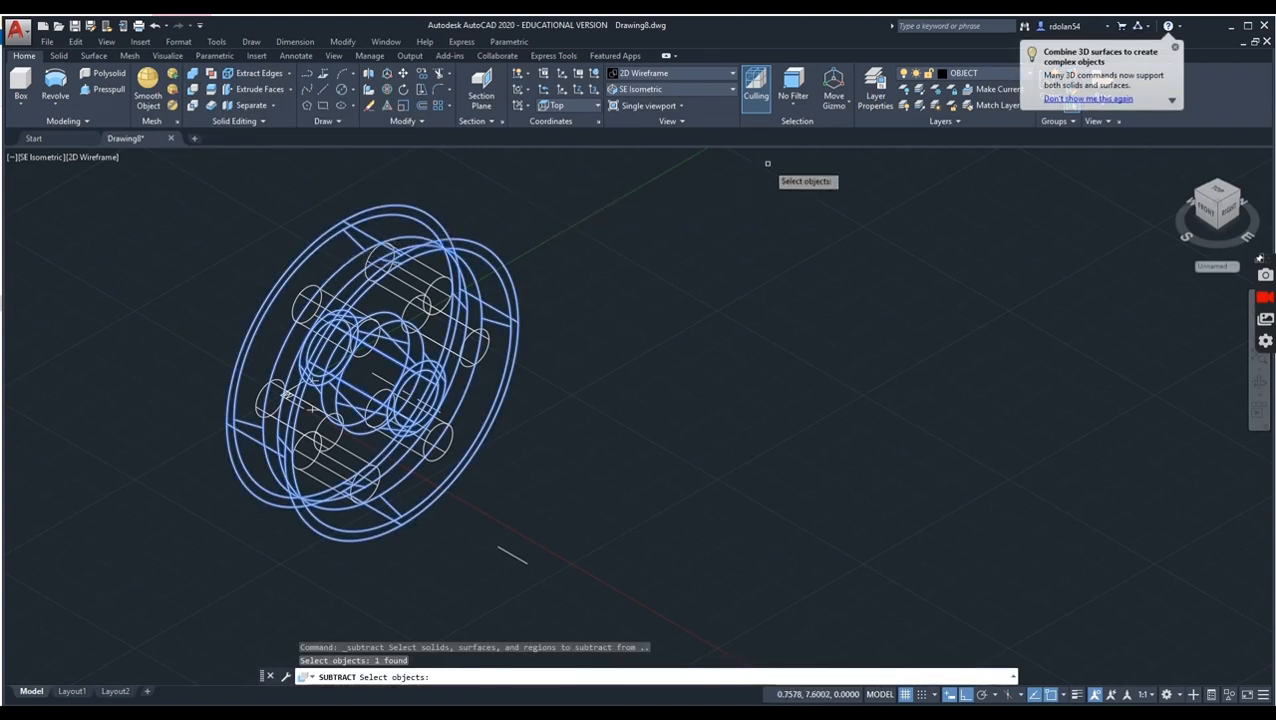
{"action": "key", "text": "Return"}
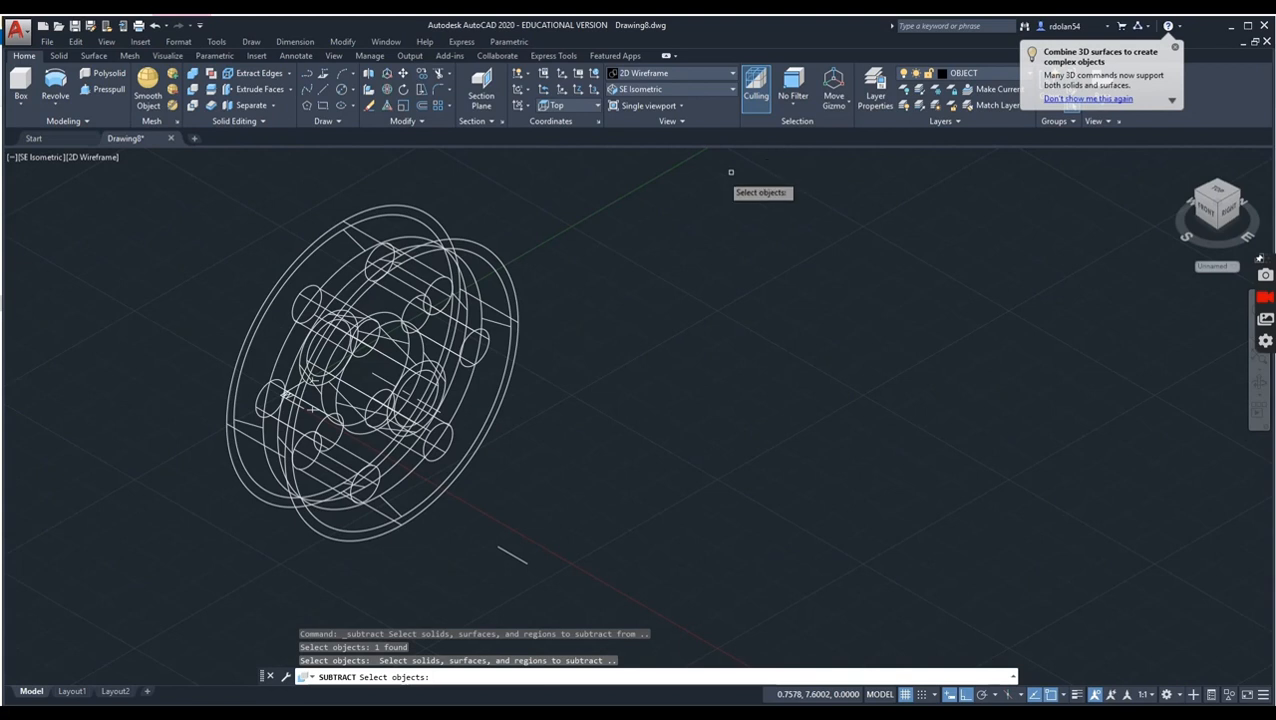
{"action": "left_click", "coordinate": [431, 266]}
{"action": "left_click", "coordinate": [453, 343]}
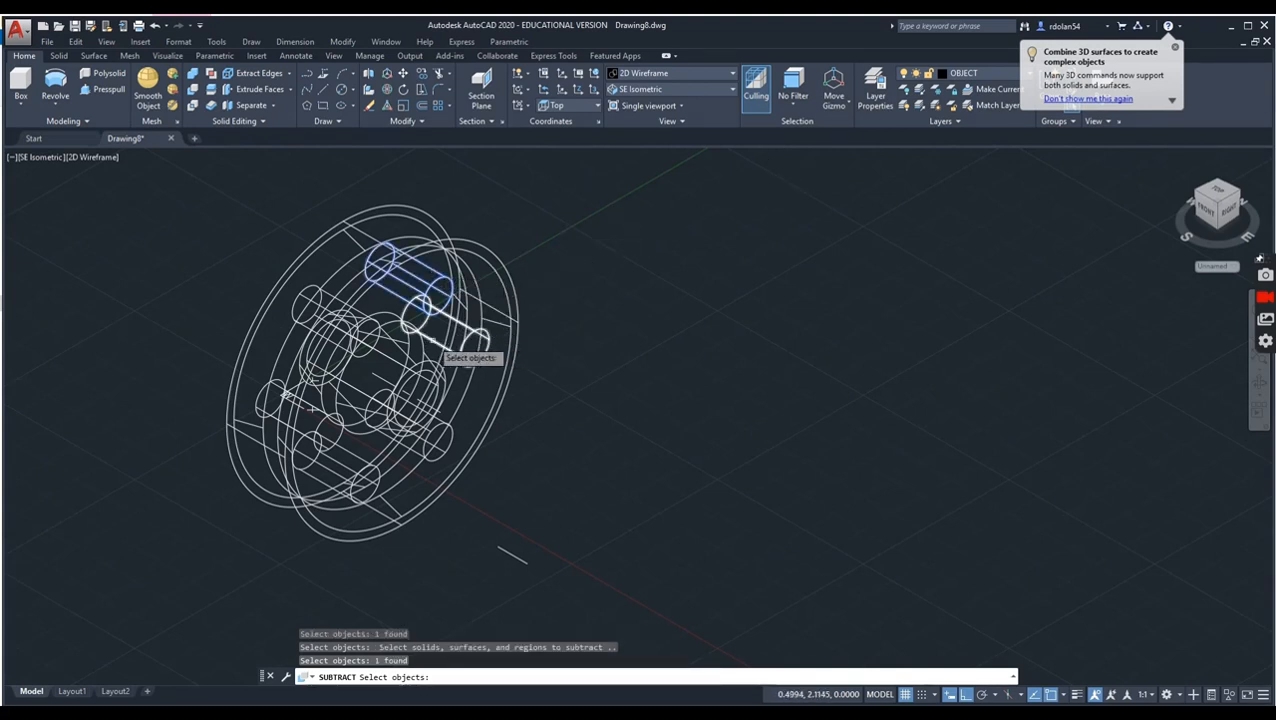
{"action": "left_click", "coordinate": [306, 291]}
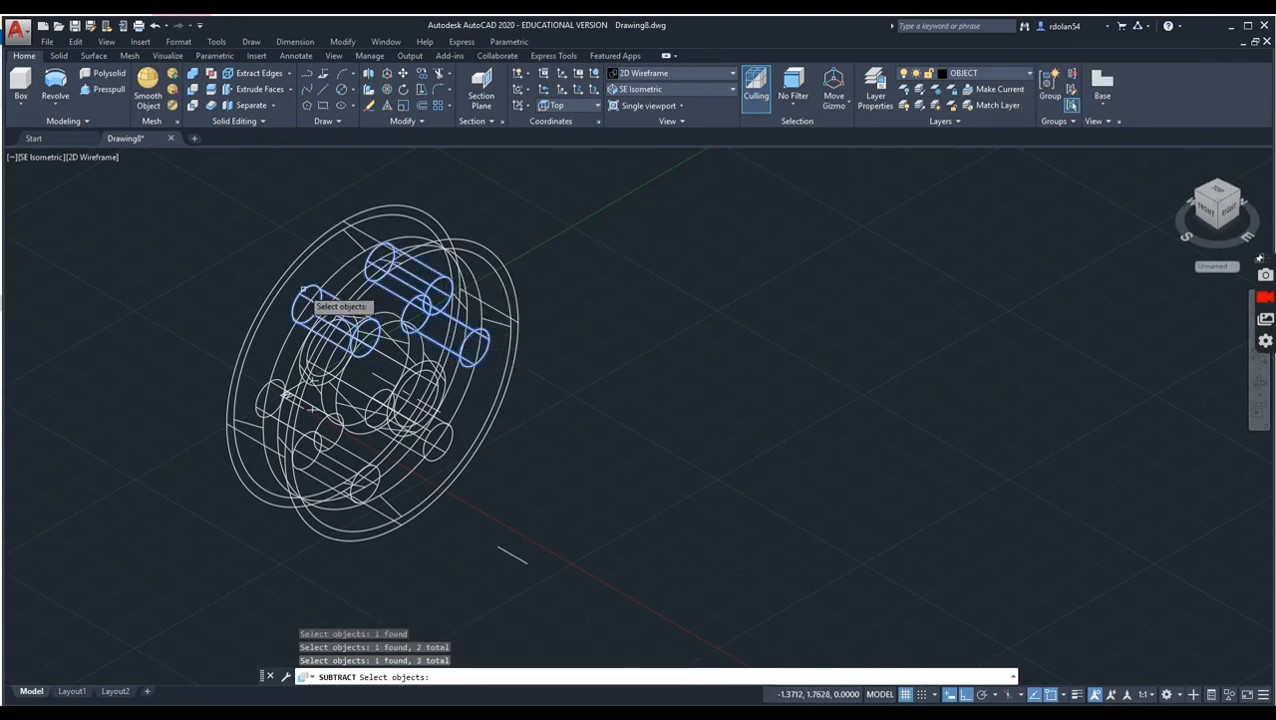
{"action": "left_click", "coordinate": [432, 436]}
{"action": "left_click", "coordinate": [262, 392]}
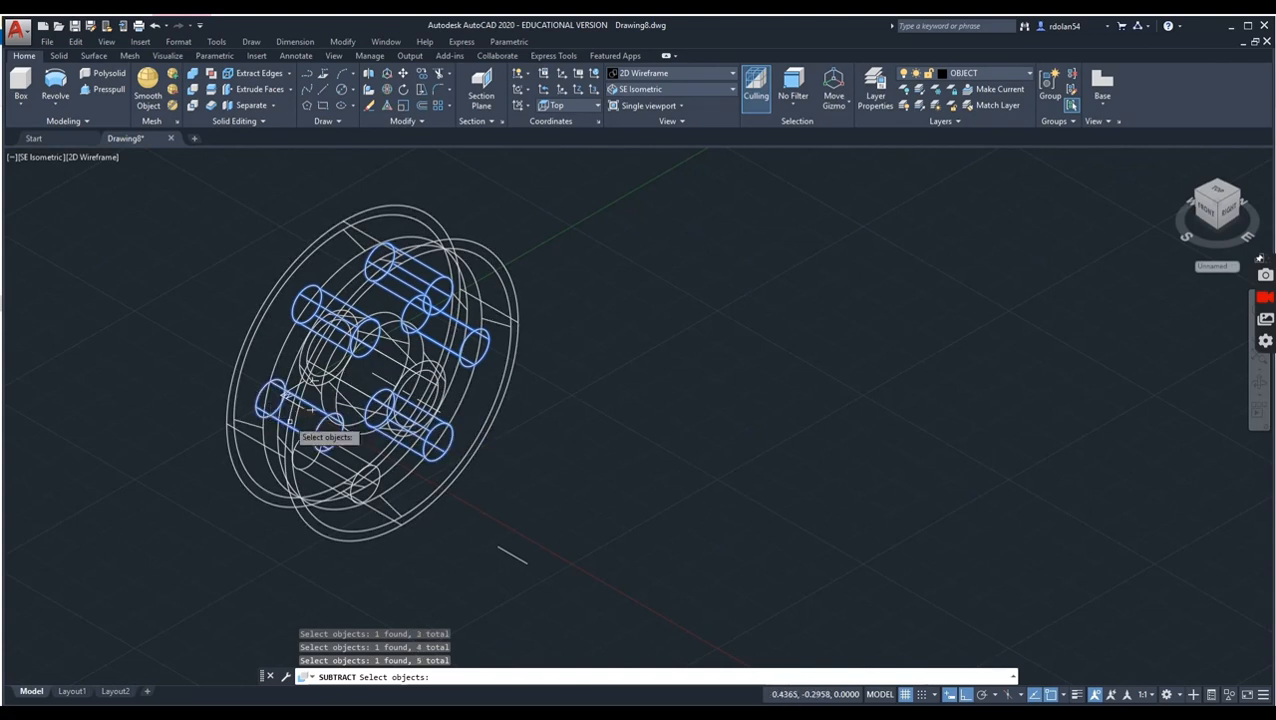
{"action": "left_click", "coordinate": [350, 440]}
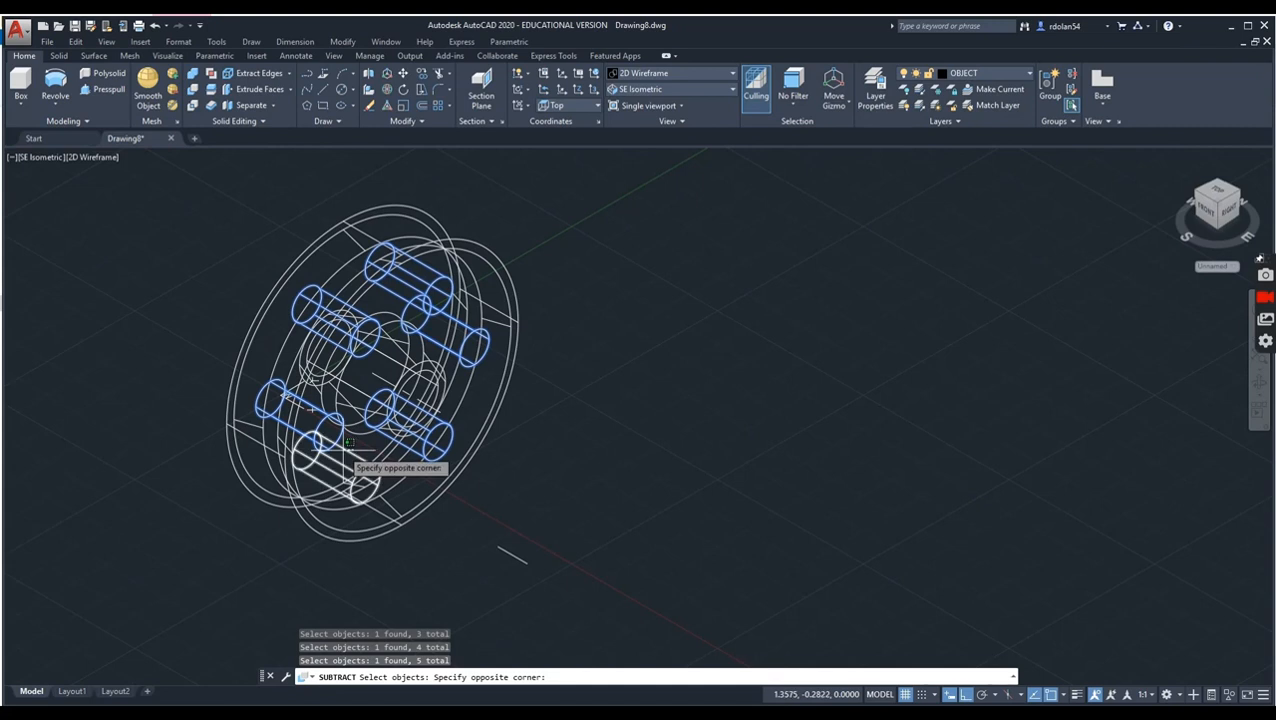
{"action": "left_click", "coordinate": [395, 462]}
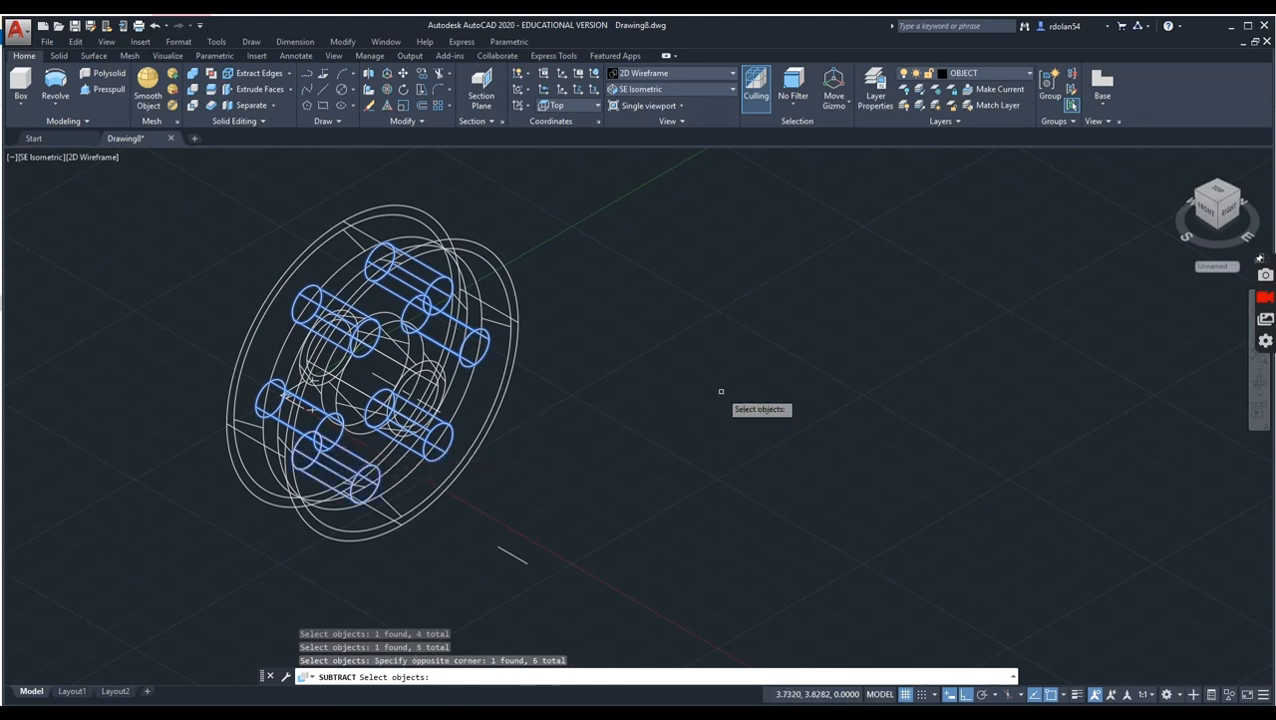
{"action": "key", "text": "Return"}
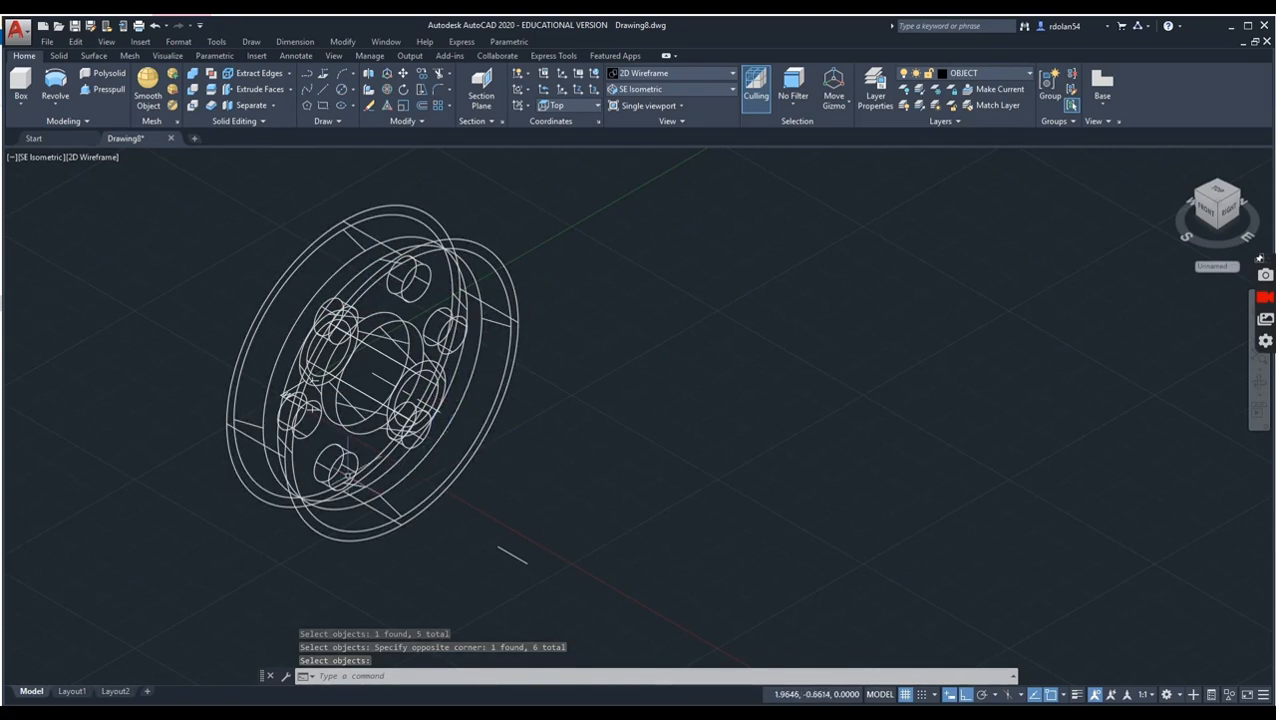
Step: Show the model in the Hidden visual style and orbit to view the wheel's holes more from the front
{"action": "left_click", "coordinate": [96, 156]}
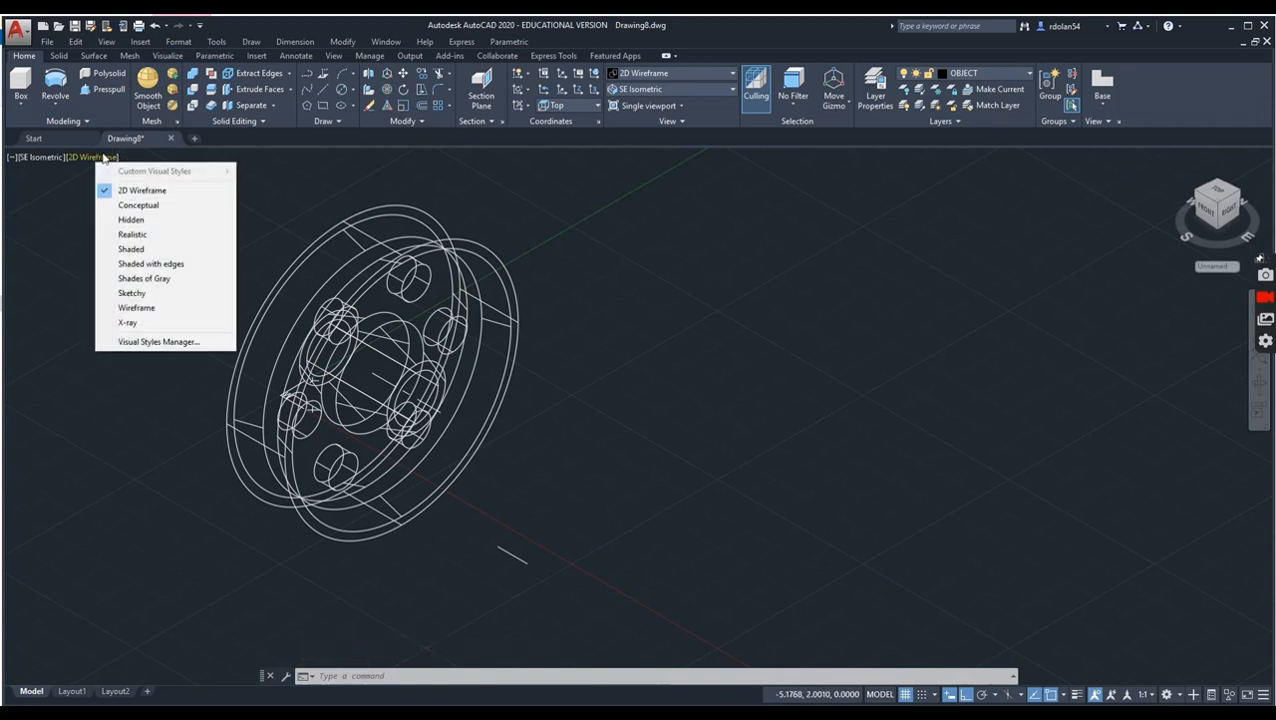
{"action": "left_click", "coordinate": [144, 221]}
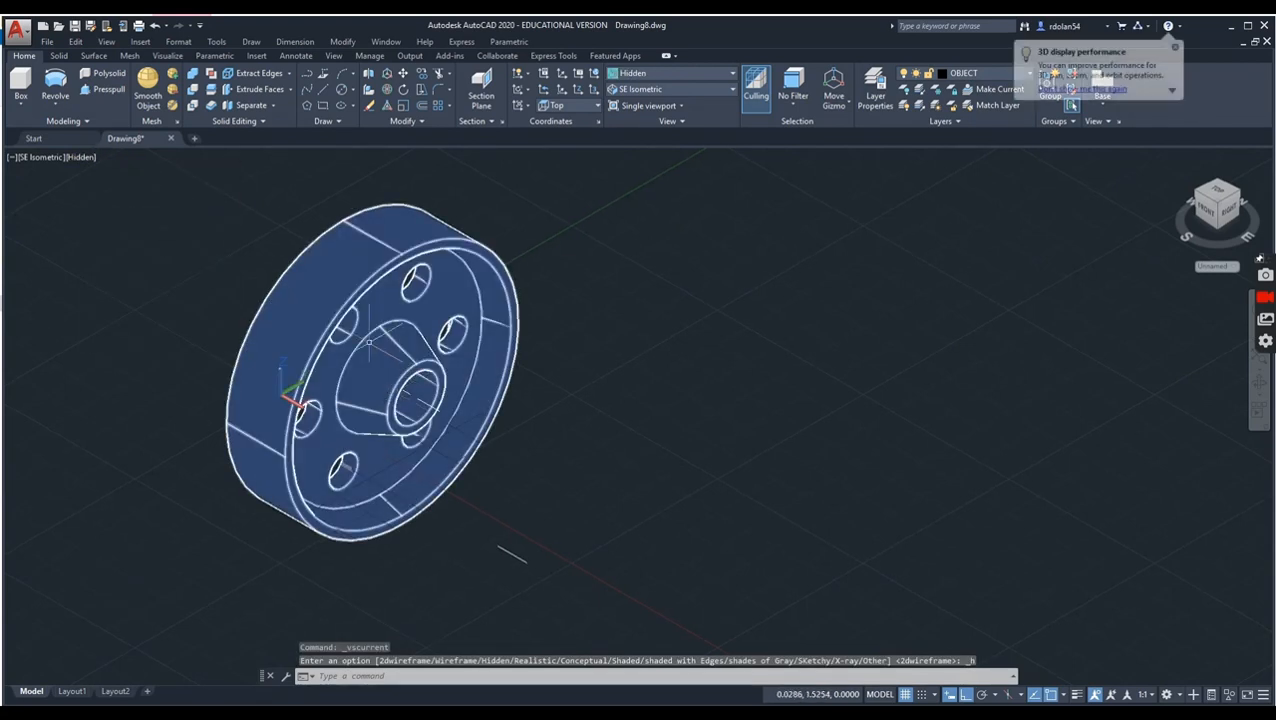
{"action": "left_click", "coordinate": [1258, 386]}
{"action": "left_click_drag", "start_coordinate": [356, 456], "coordinate": [331, 413]}
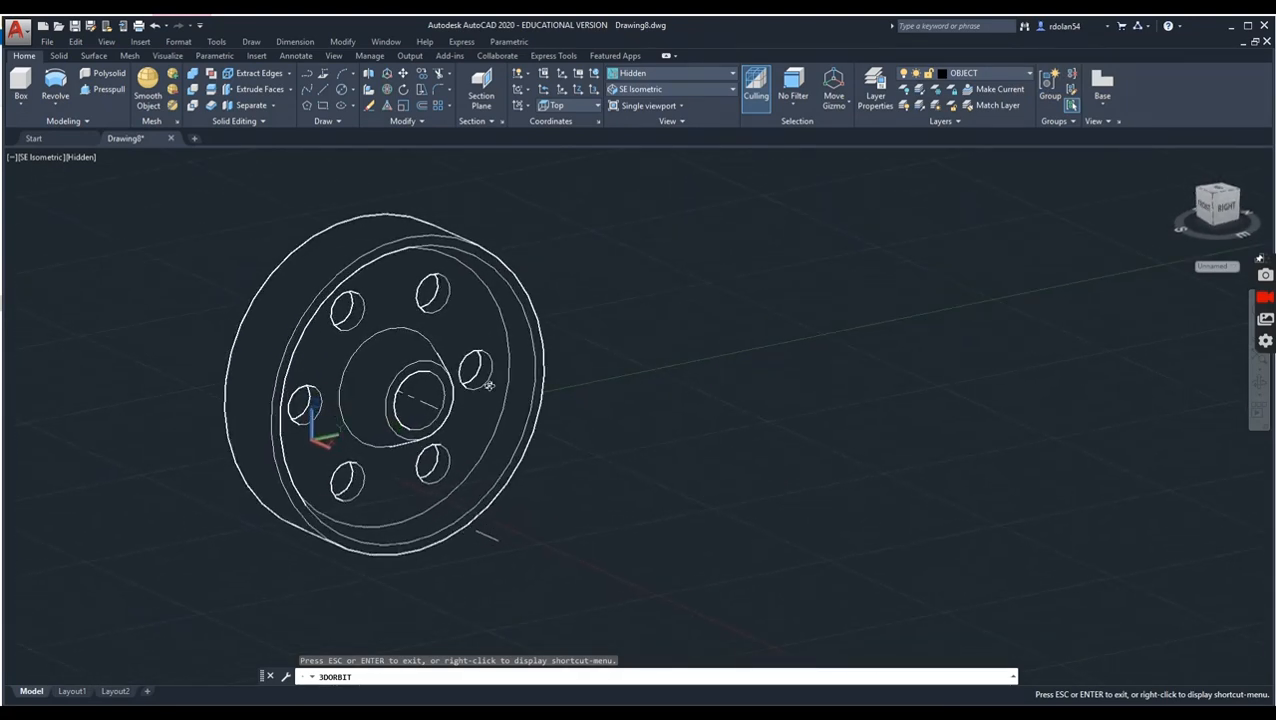
{"action": "key", "text": "Escape"}
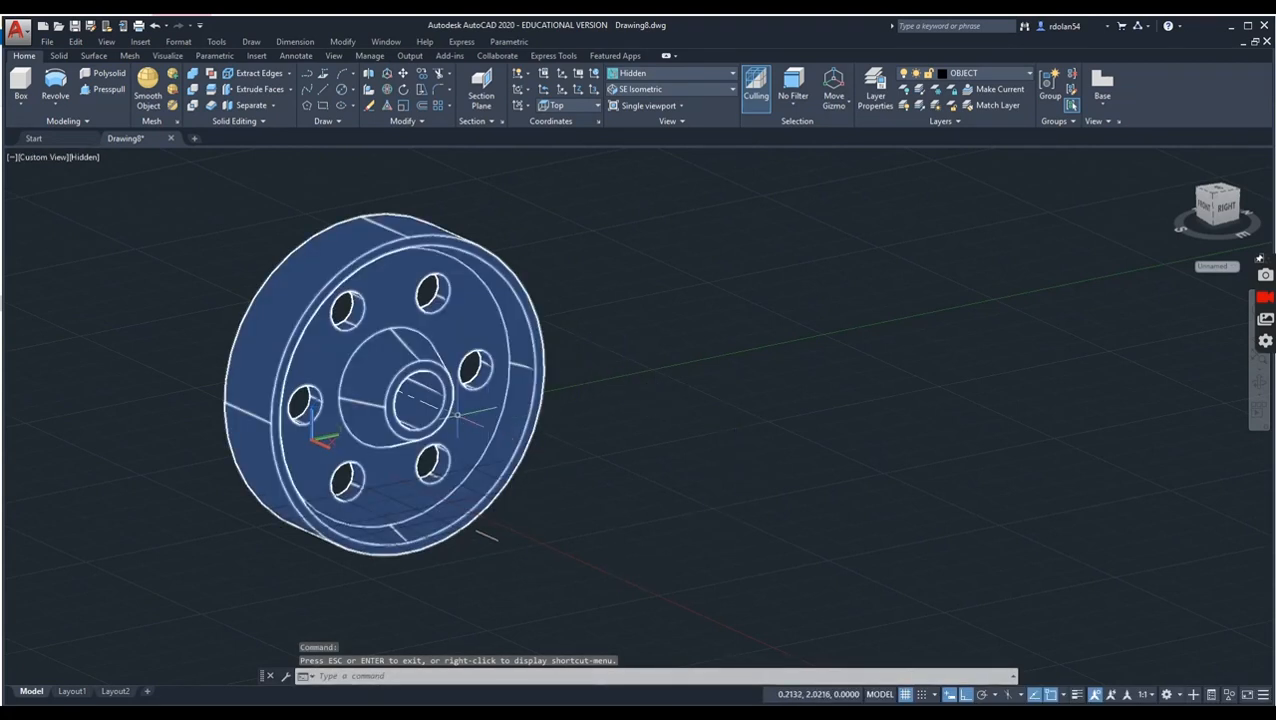
Step: Start a base view from model space using only the wheel solid, on Layout1
{"action": "mouse_move", "coordinate": [437, 402]}
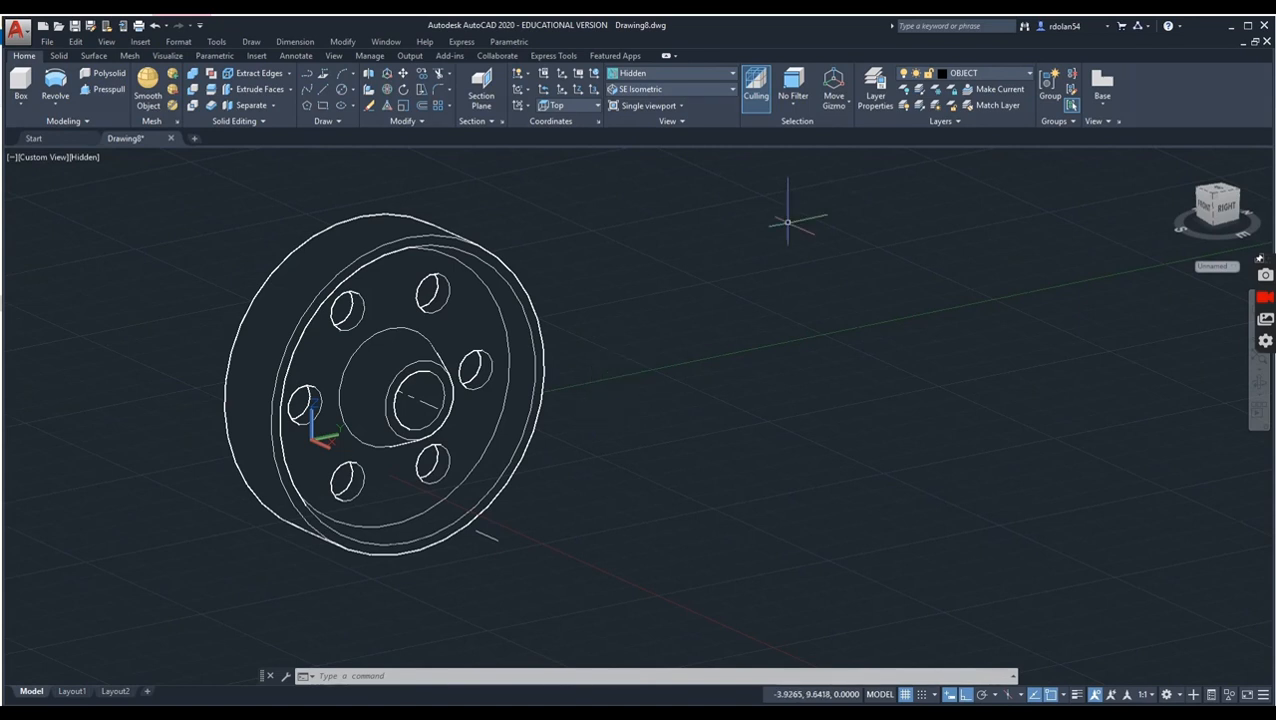
{"action": "left_click", "coordinate": [1097, 113]}
{"action": "left_click", "coordinate": [1140, 127]}
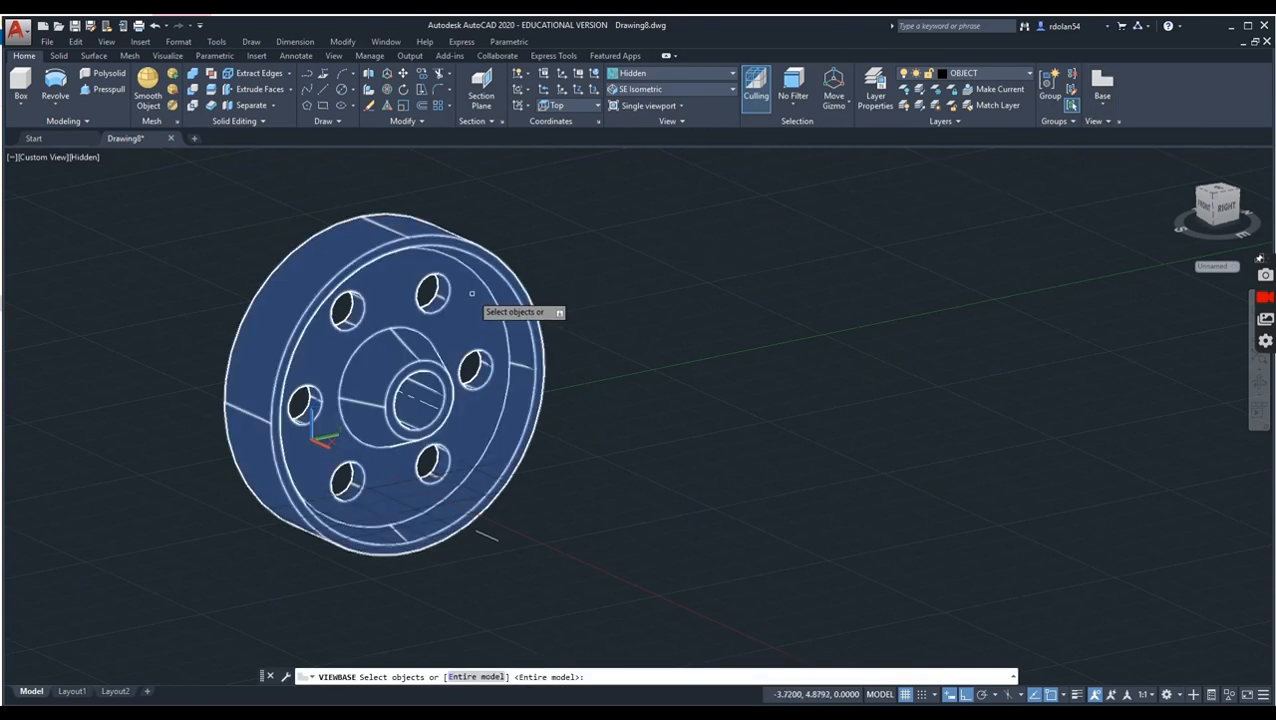
{"action": "left_click", "coordinate": [472, 293]}
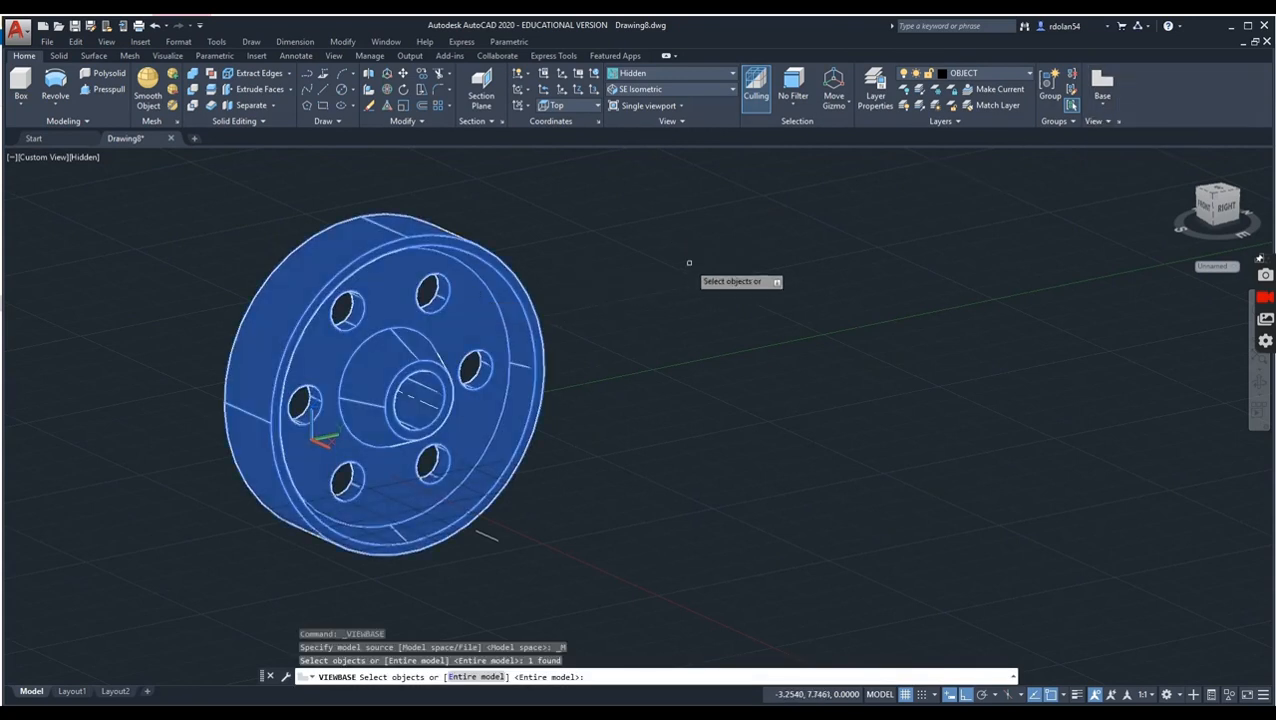
{"action": "key", "text": "Return"}
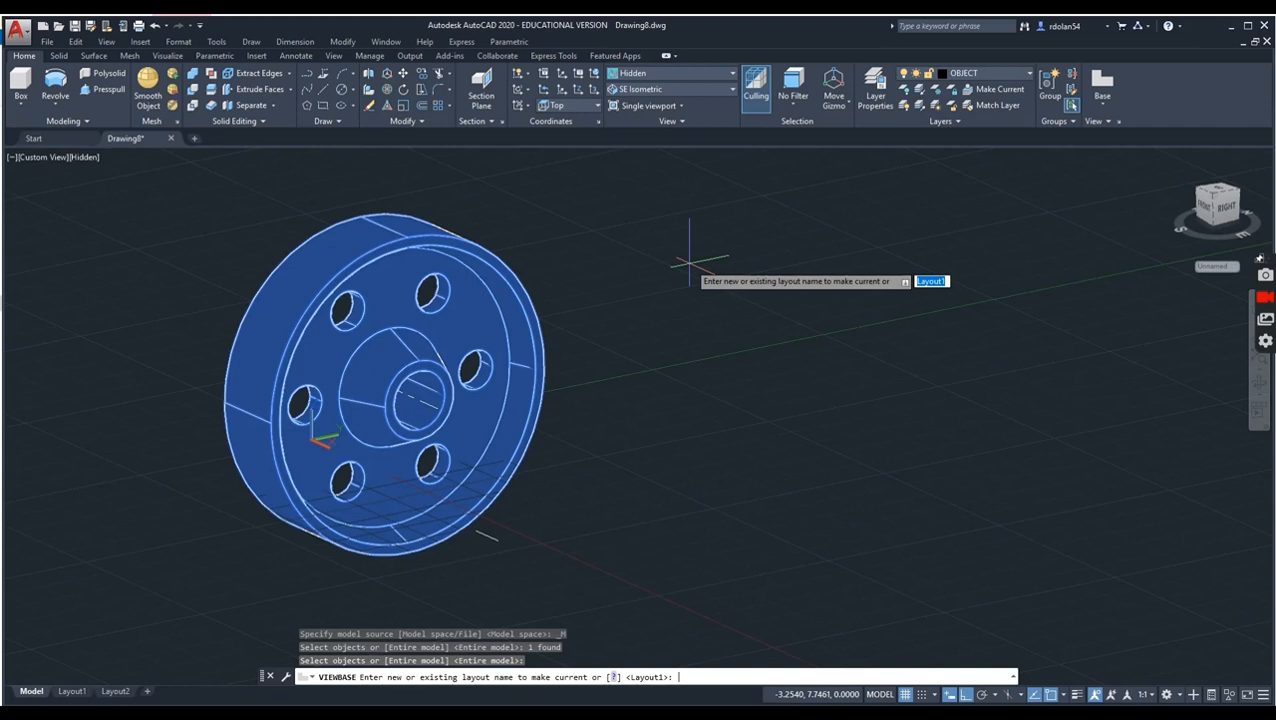
{"action": "key", "text": "Return"}
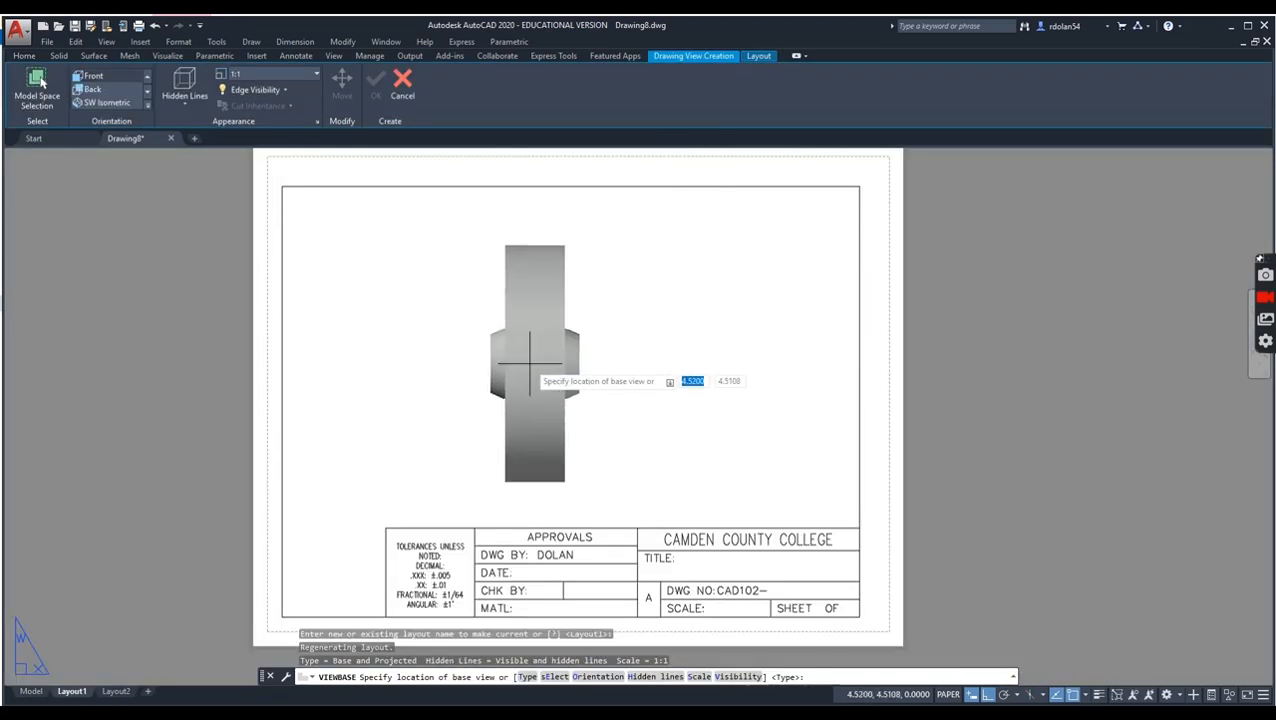
Step: Place the wheel's base view with the Right orientation at scale 0.5 in the left half of the sheet, without projected views
{"action": "left_click", "coordinate": [596, 677]}
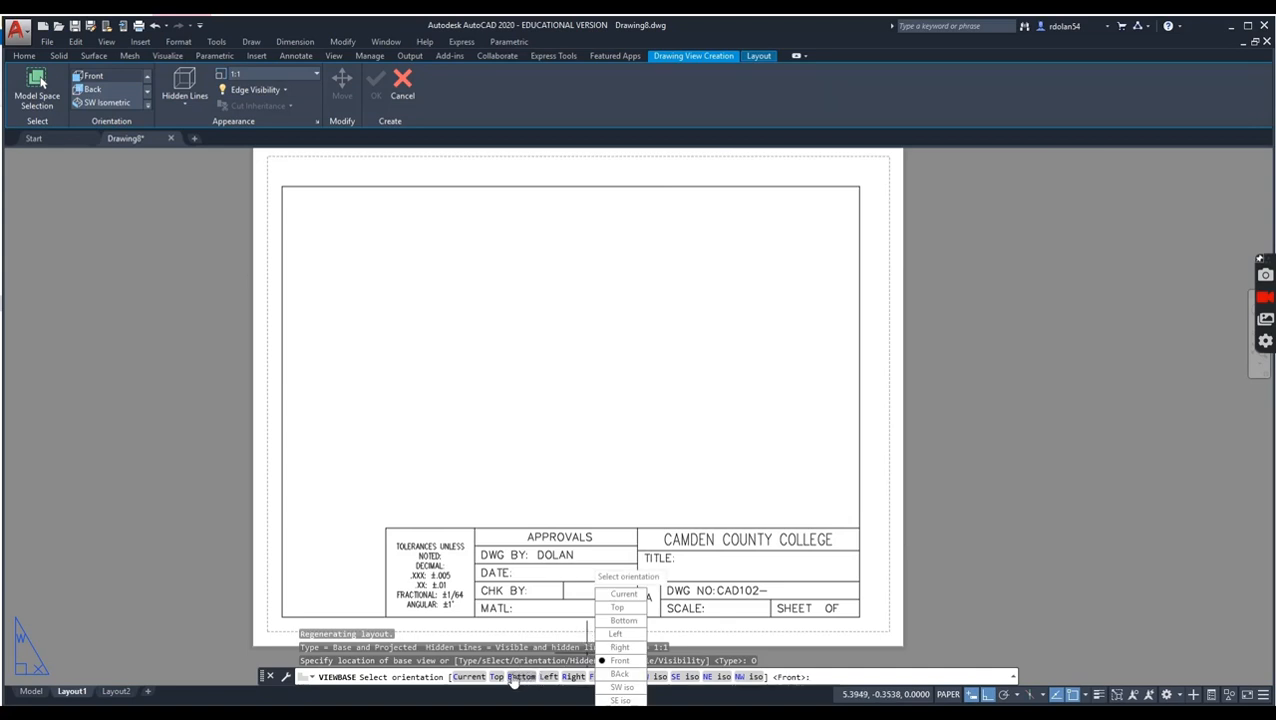
{"action": "left_click", "coordinate": [571, 677]}
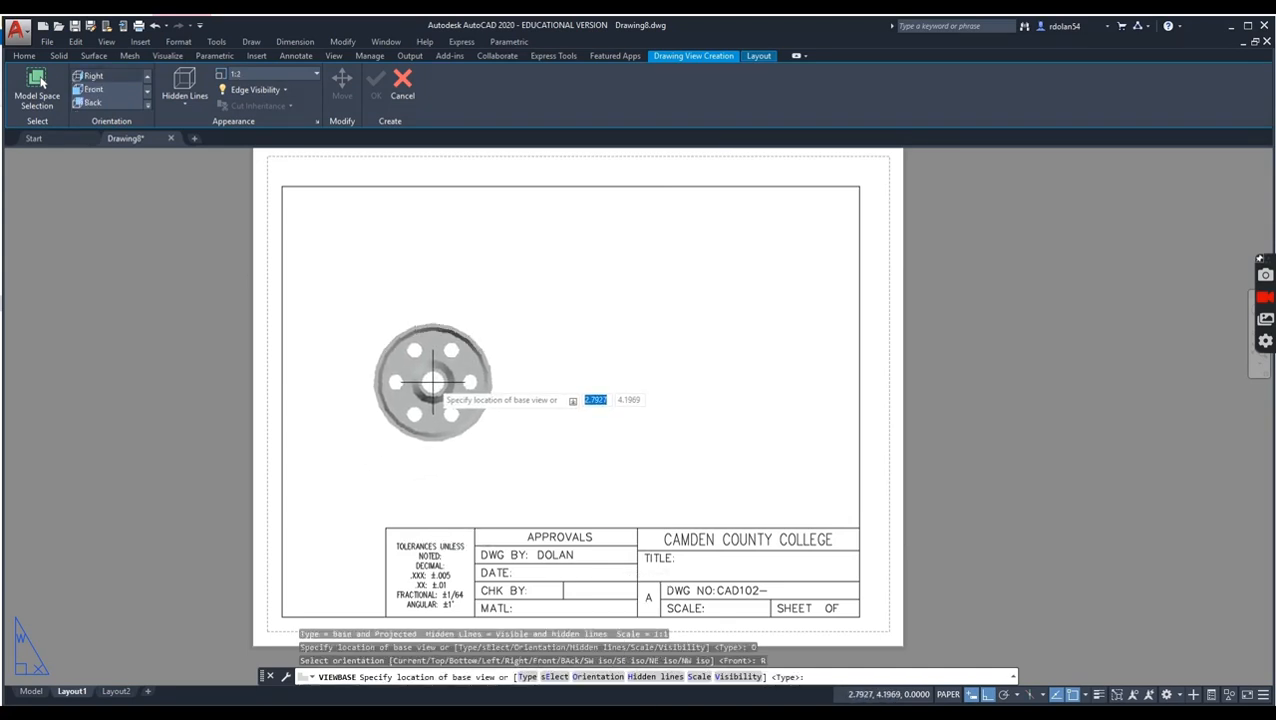
{"action": "left_click", "coordinate": [698, 677]}
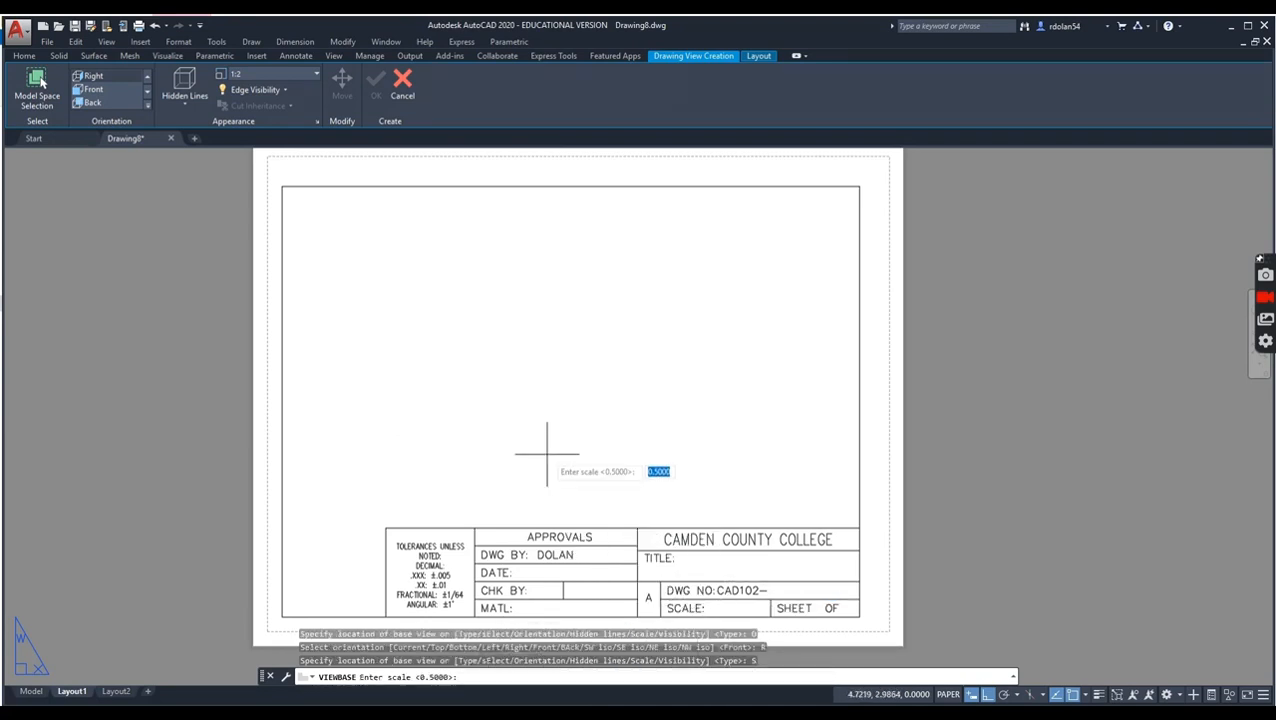
{"action": "key", "text": "Return"}
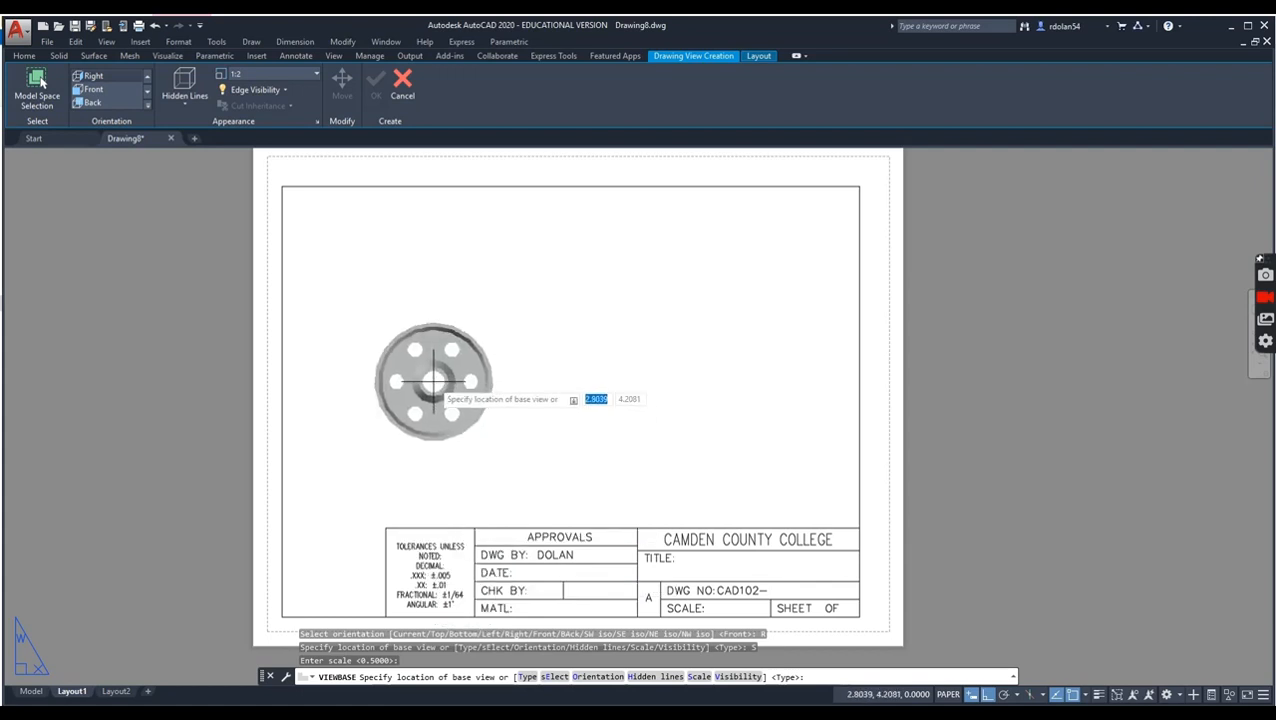
{"action": "left_click", "coordinate": [429, 379]}
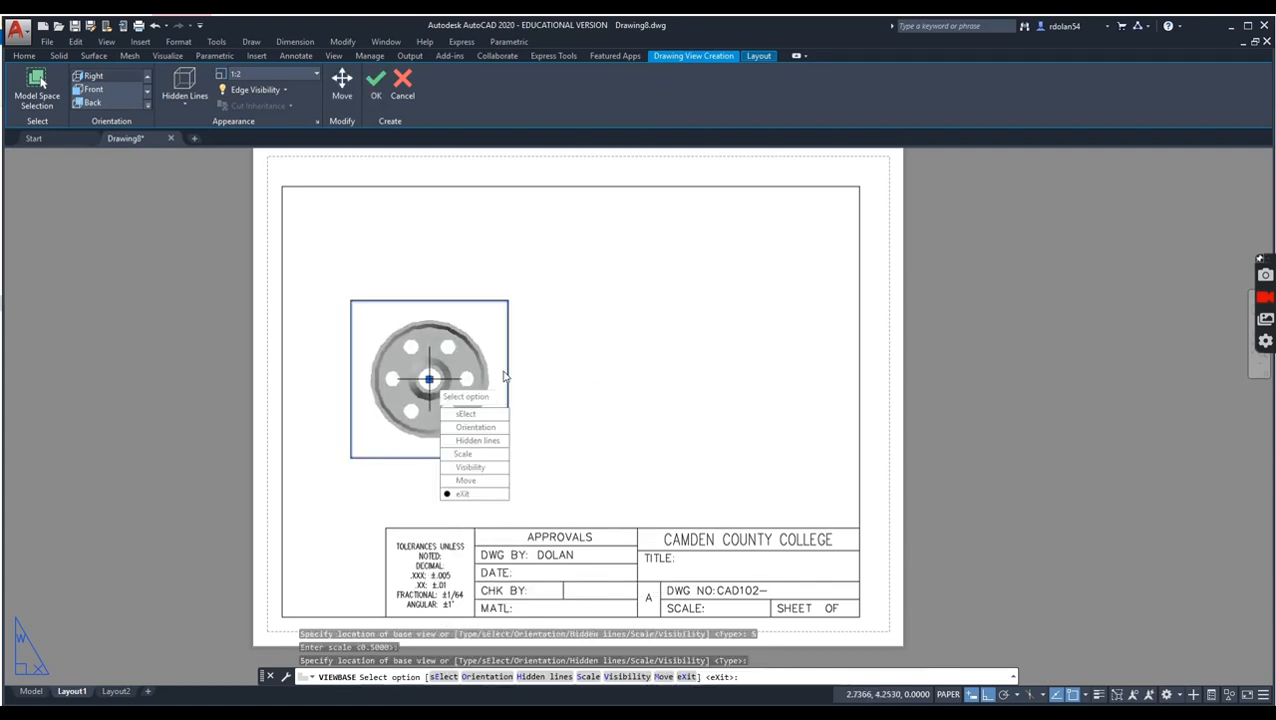
{"action": "key", "text": "Return"}
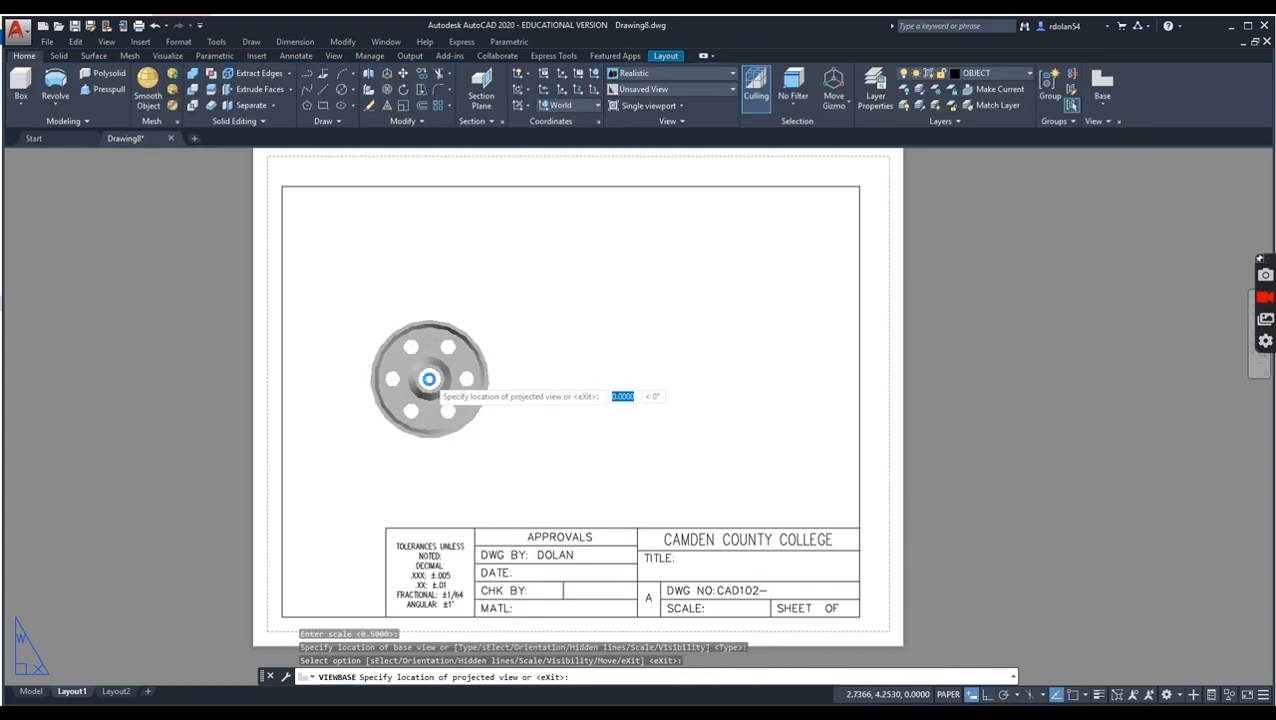
{"action": "key", "text": "Return"}
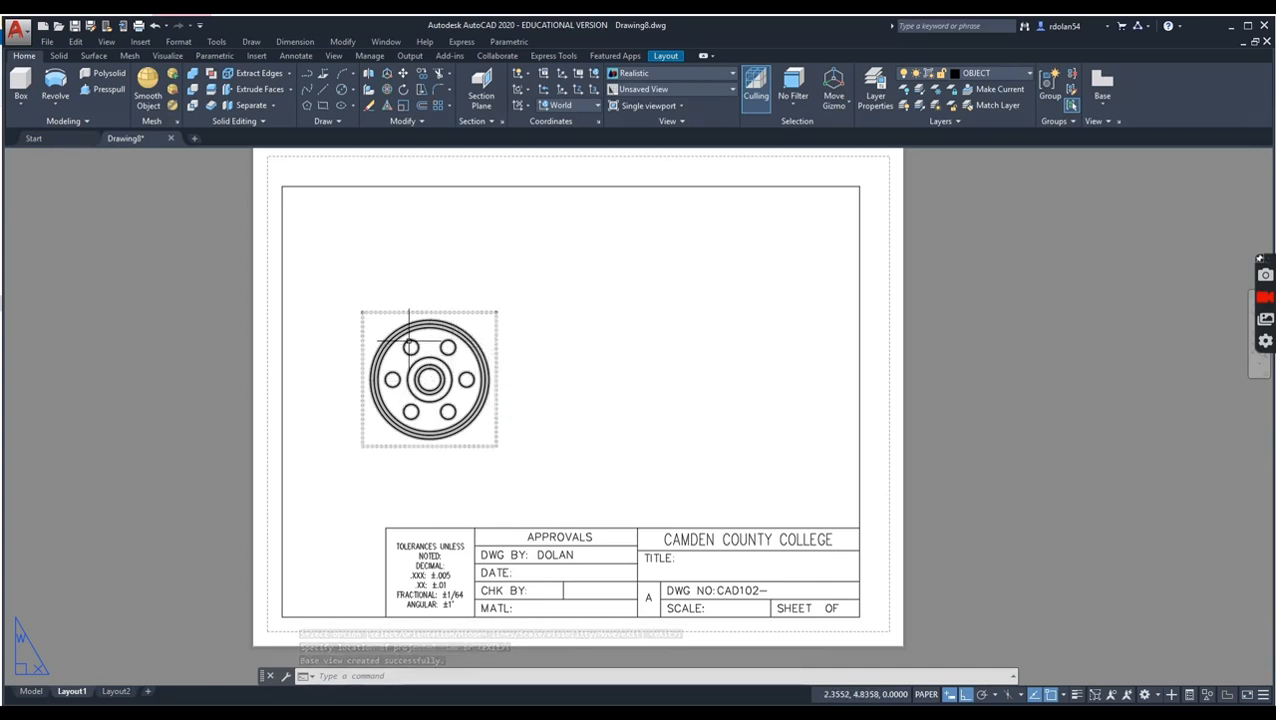
{"action": "left_click", "coordinate": [435, 338]}
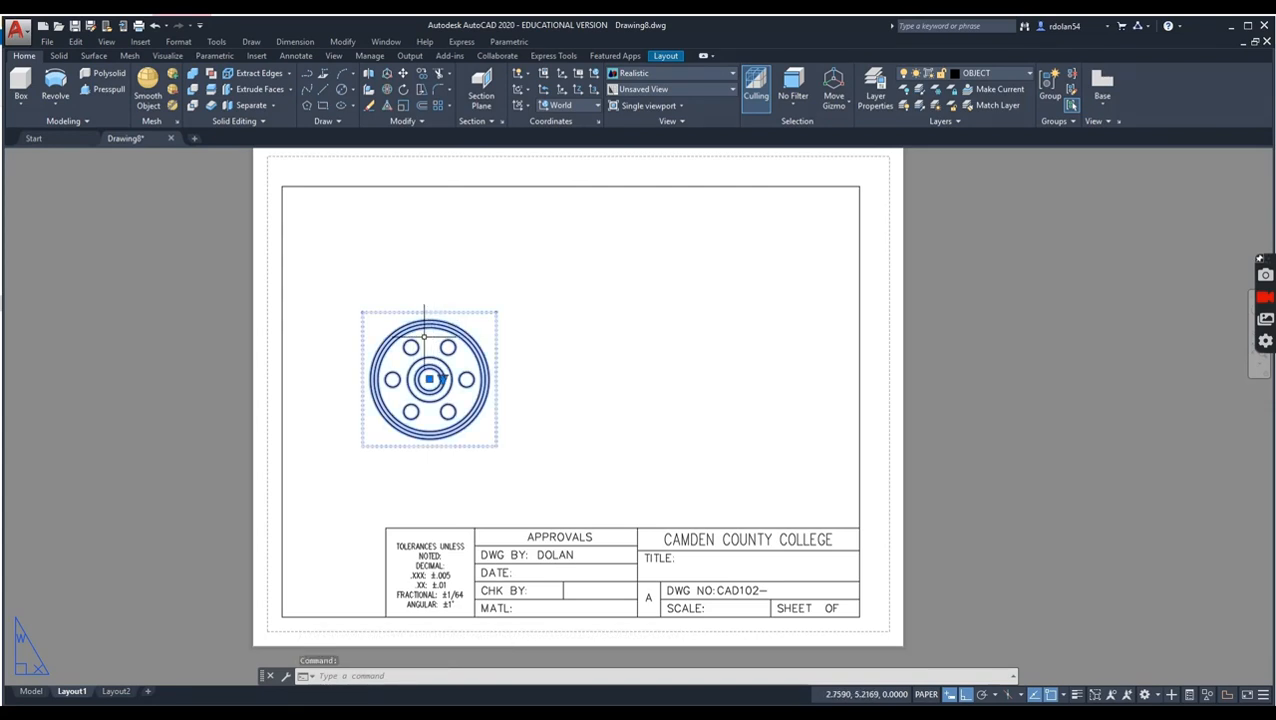
{"action": "left_click", "coordinate": [86, 166]}
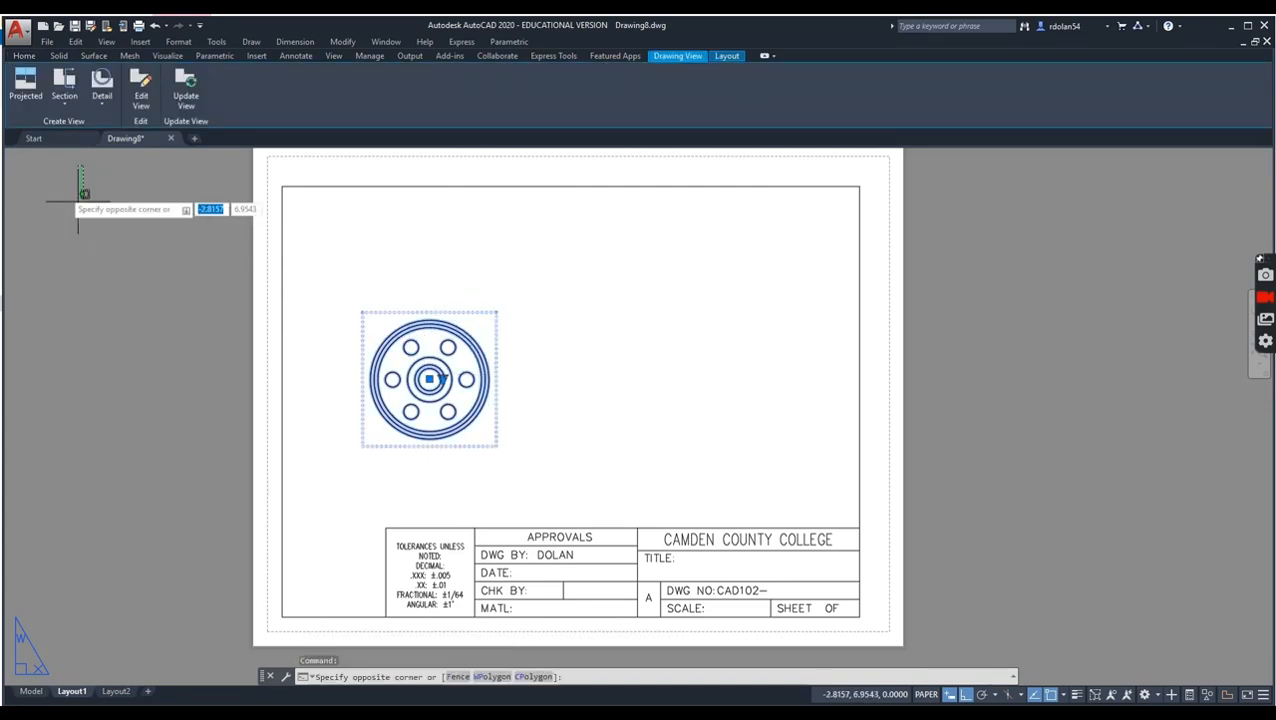
{"action": "left_click", "coordinate": [26, 56]}
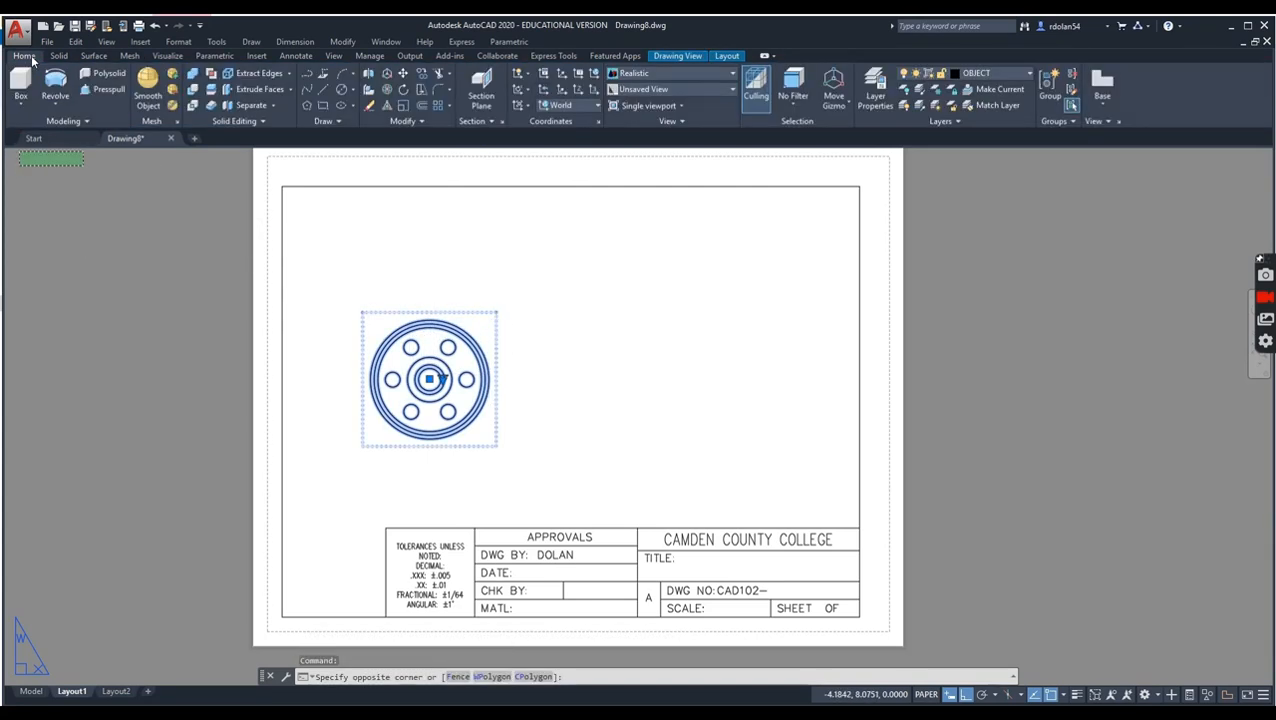
{"action": "left_click", "coordinate": [403, 89]}
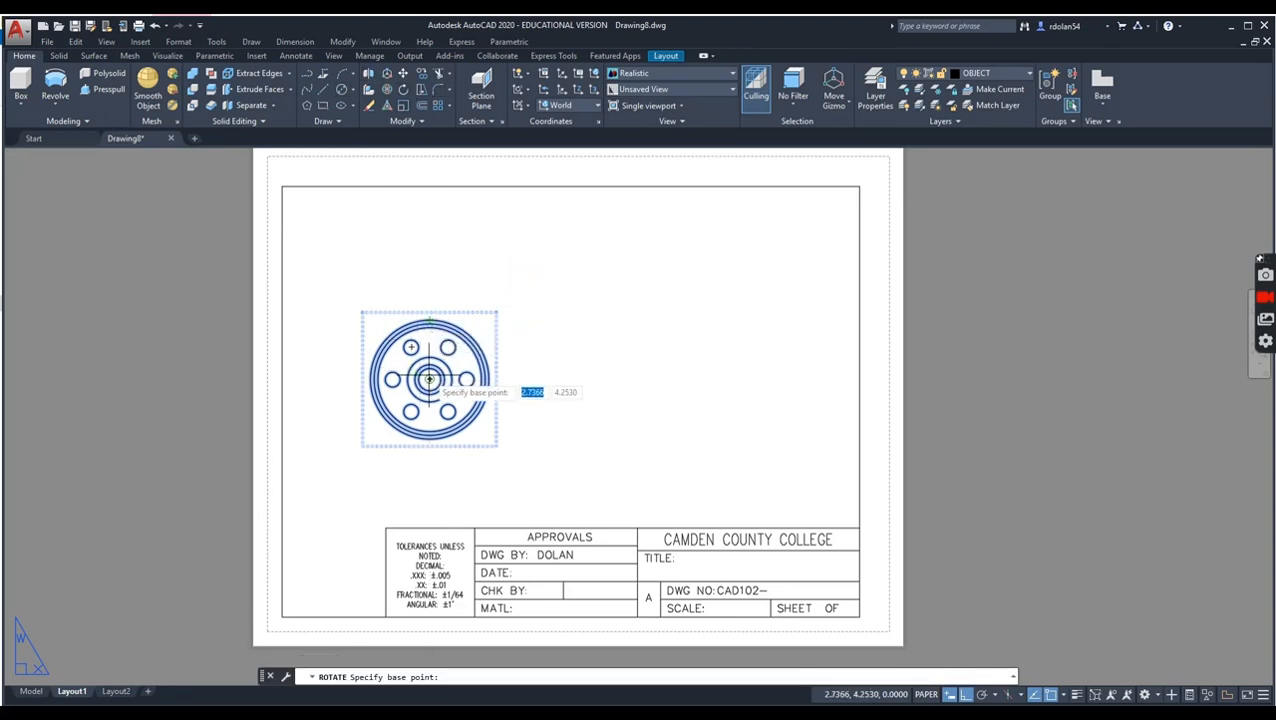
{"action": "key", "text": "Escape"}
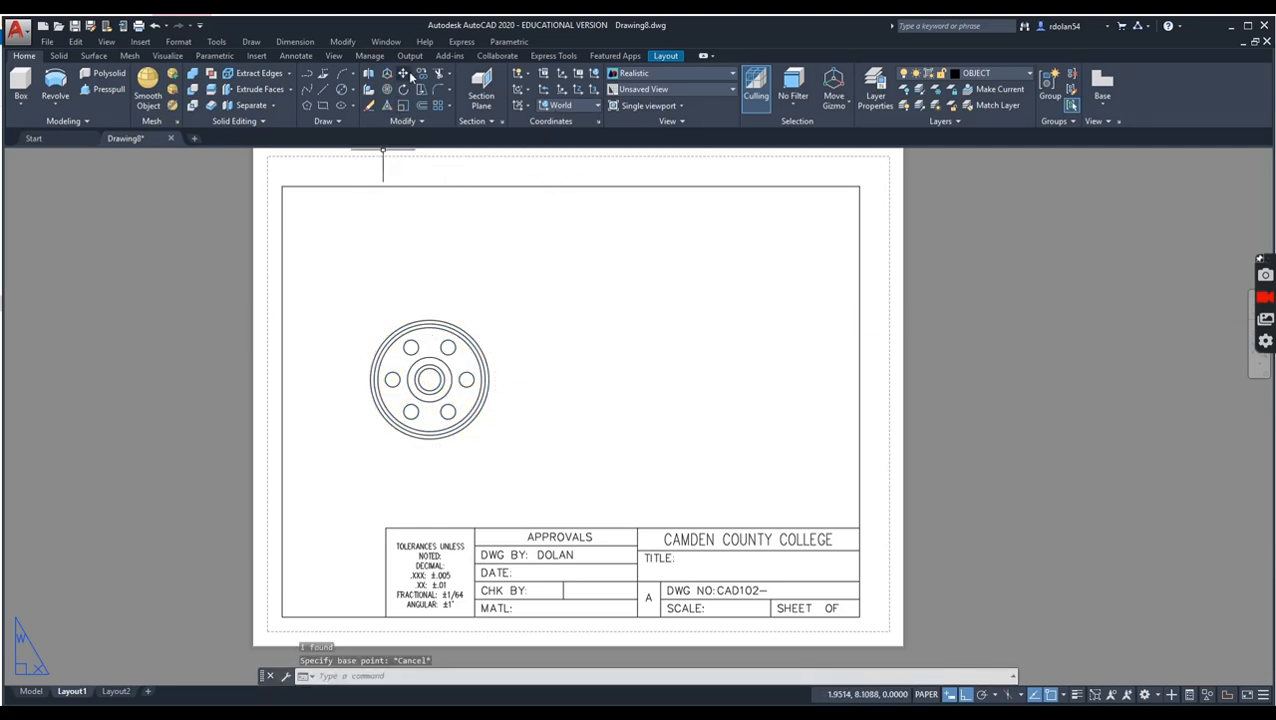
Step: Rotate the wheel's base view by 30° about the center of its hub
{"action": "left_click", "coordinate": [405, 90]}
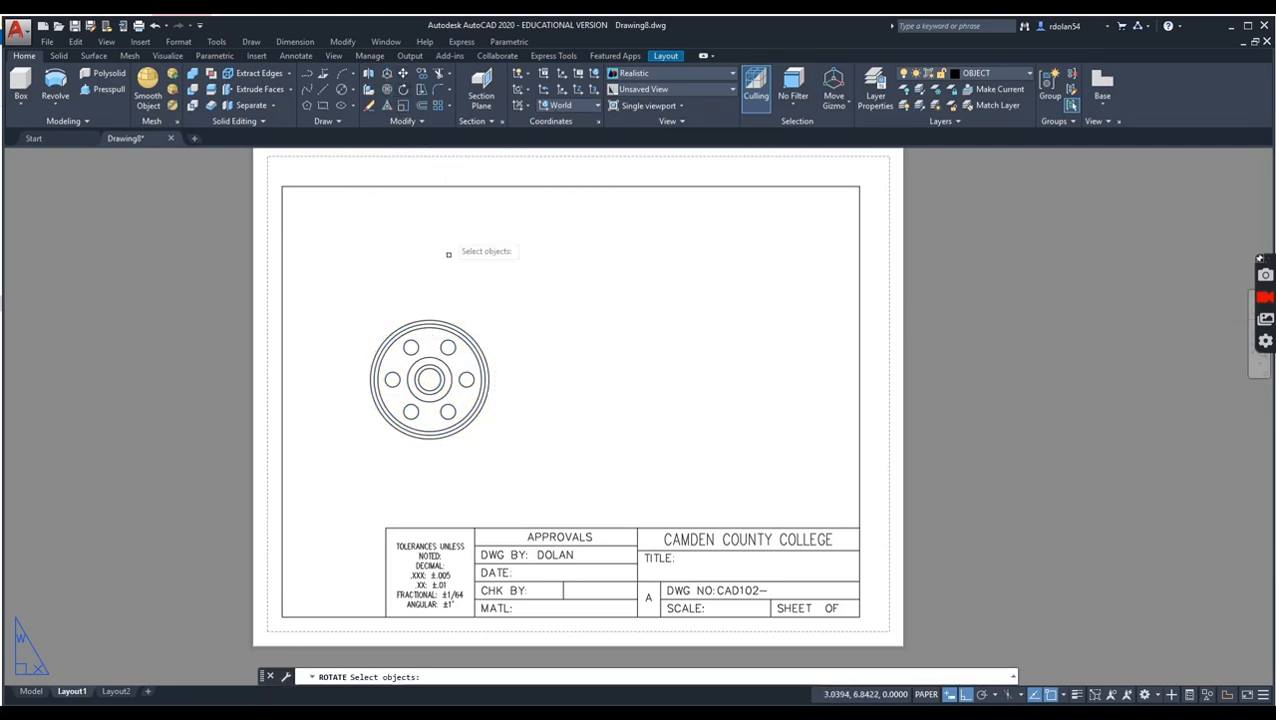
{"action": "left_click", "coordinate": [497, 345]}
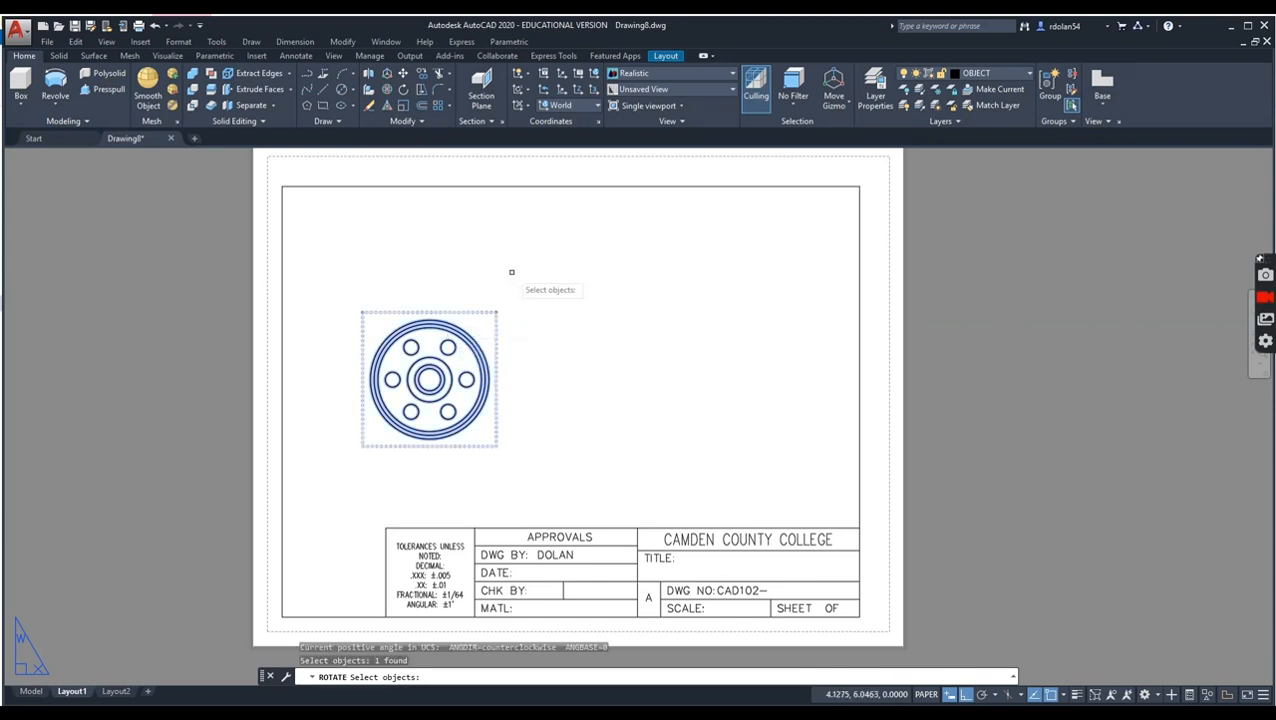
{"action": "key", "text": "Return"}
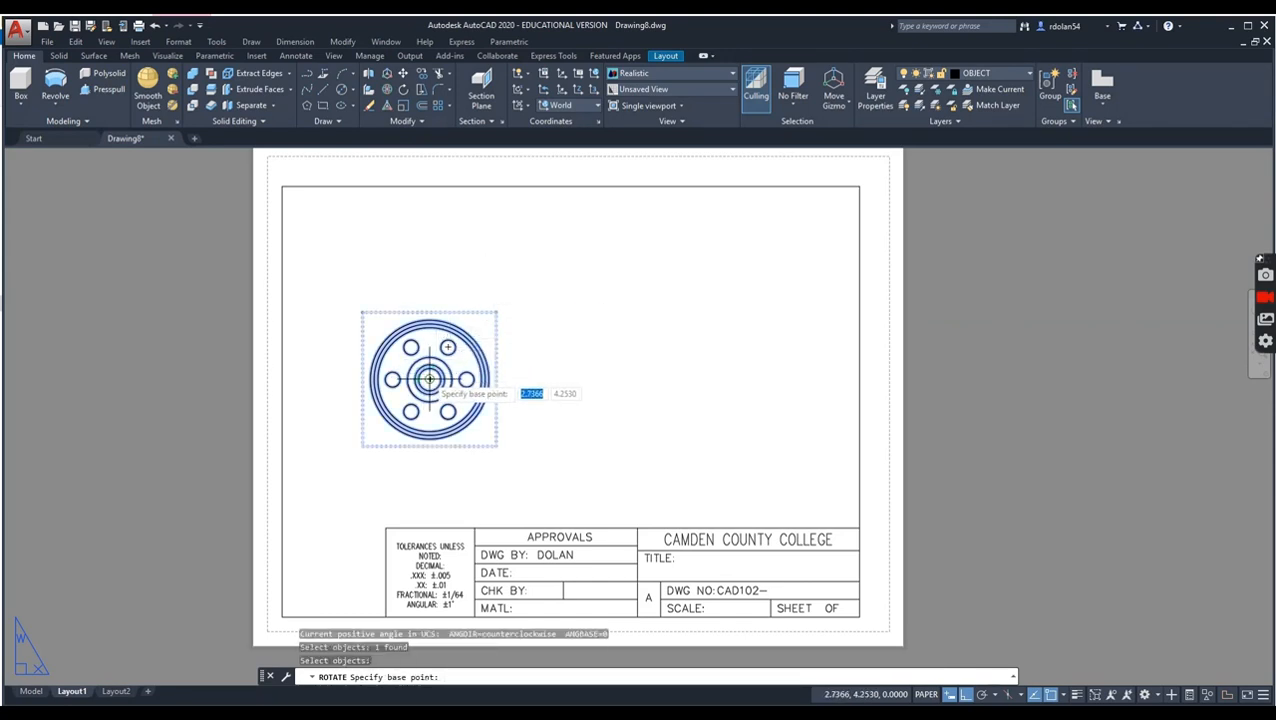
{"action": "left_click", "coordinate": [429, 378]}
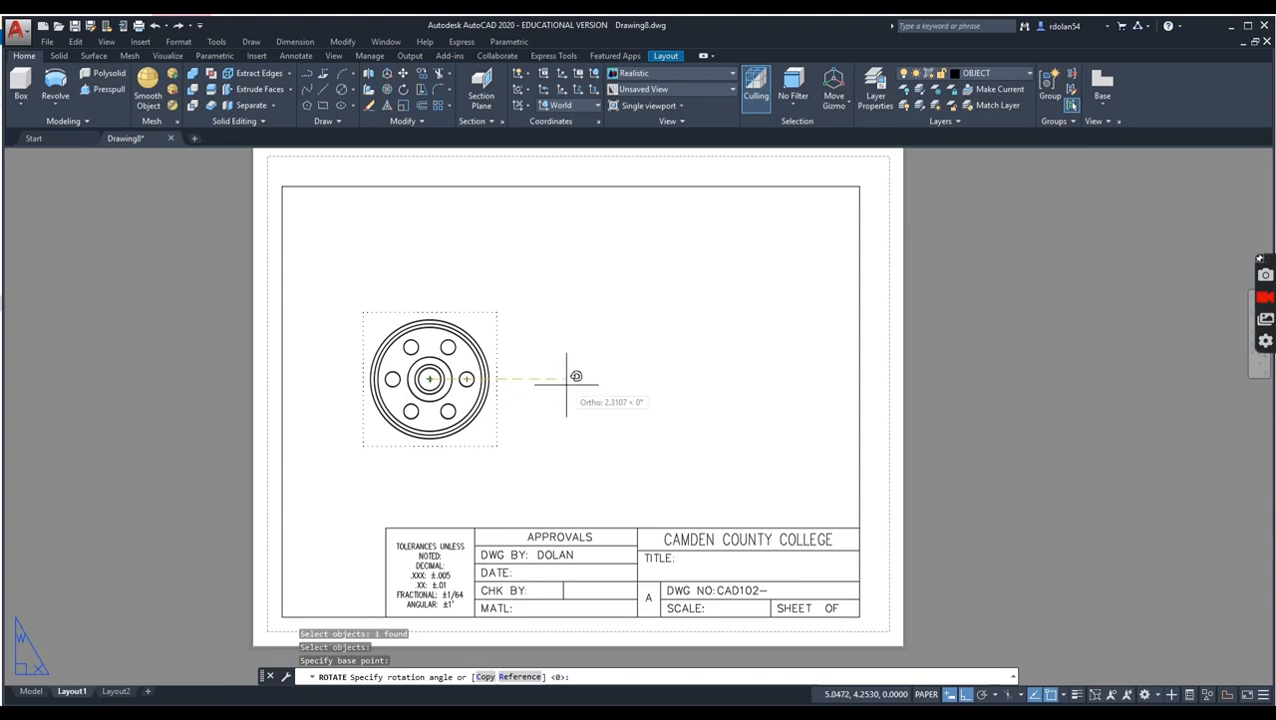
{"action": "type", "text": "3"}
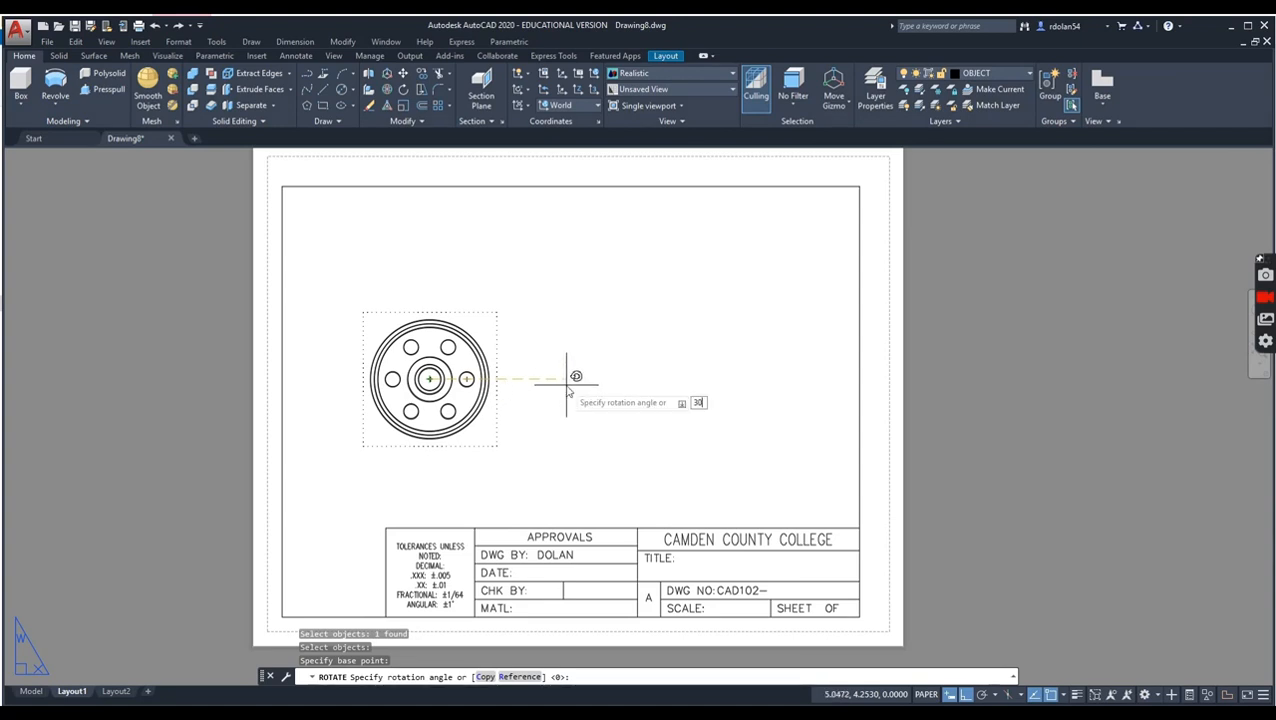
{"action": "type", "text": "0"}
{"action": "key", "text": "Return"}
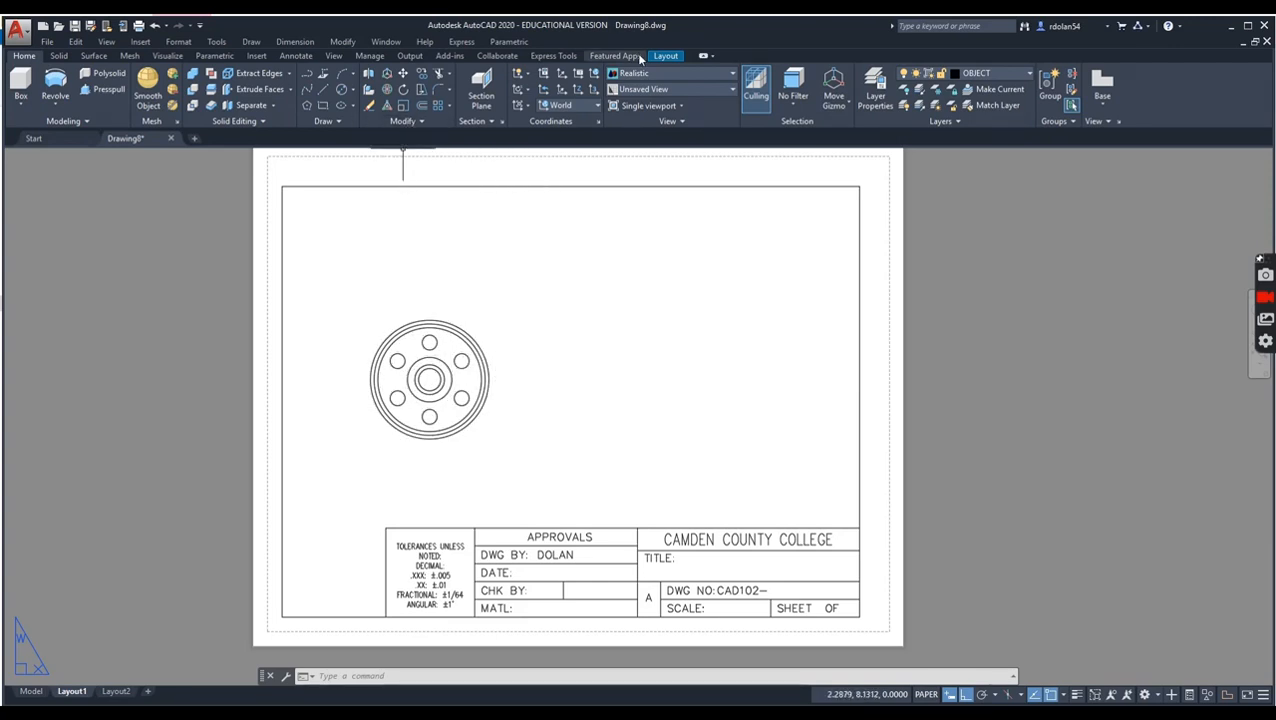
Step: Create full section view A-A from the base view with a vertical cutting line through the wheel's center, and place it to the right
{"action": "left_click", "coordinate": [664, 55]}
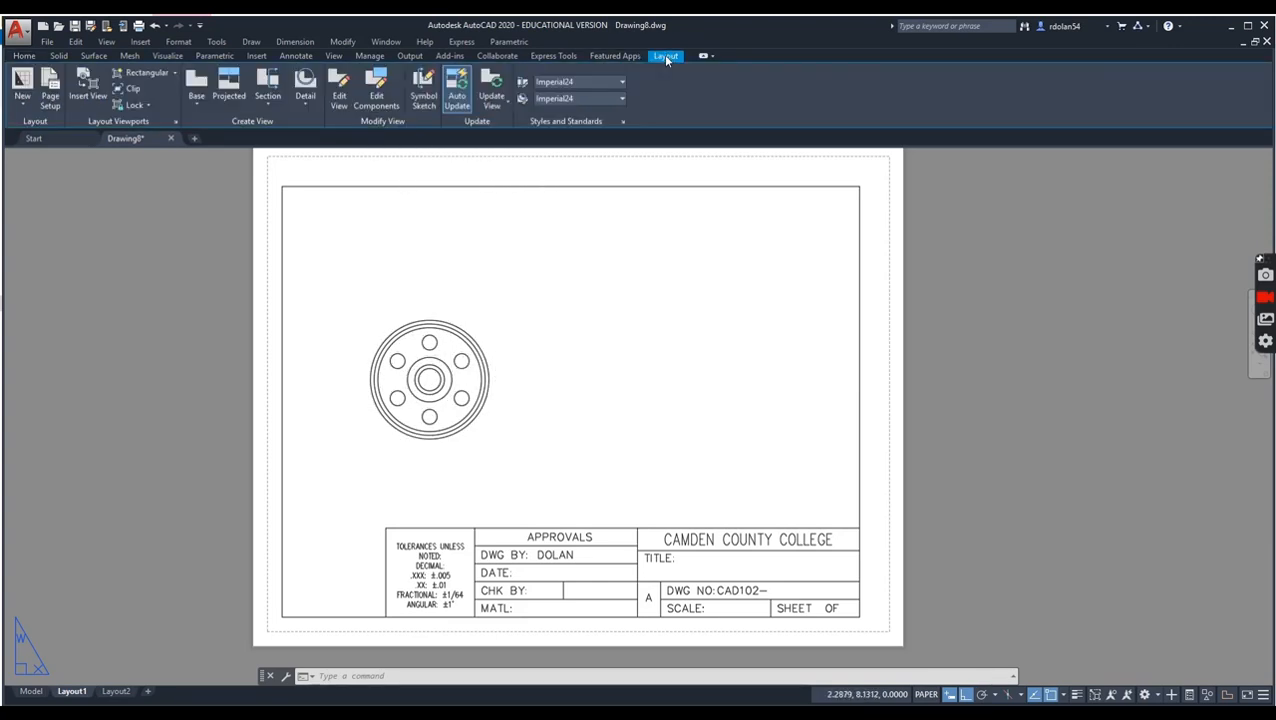
{"action": "left_click", "coordinate": [270, 85]}
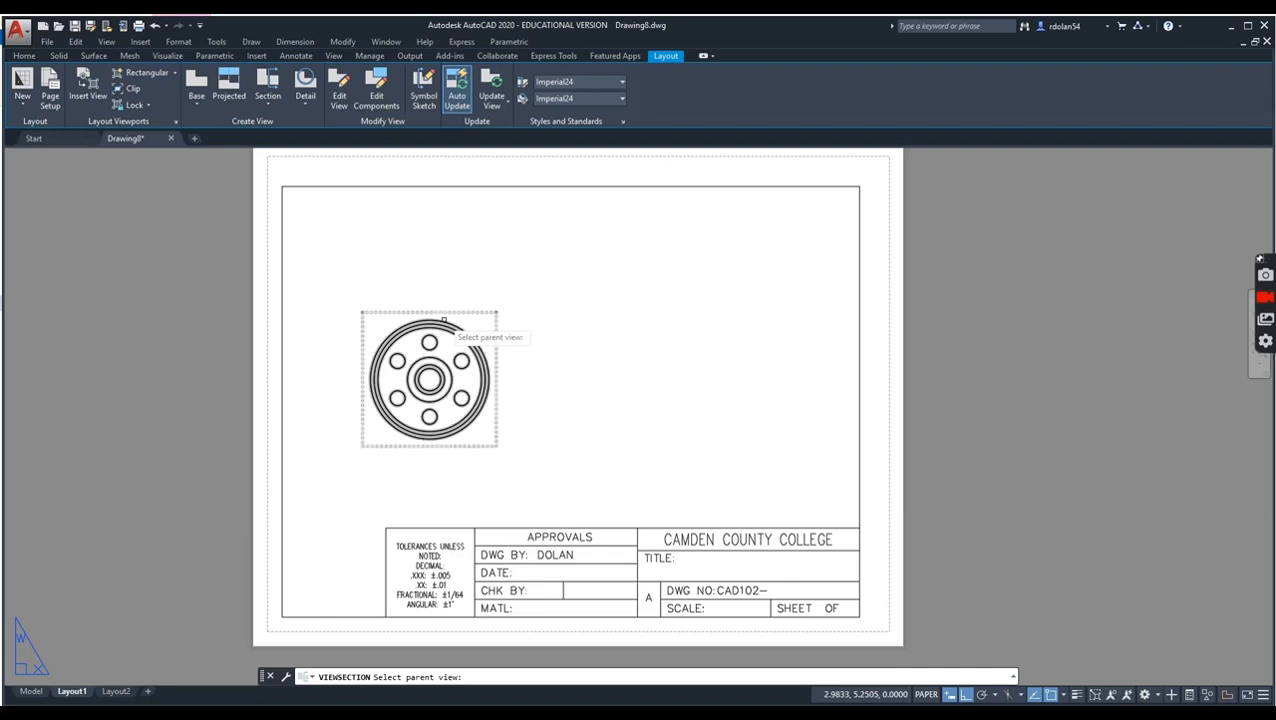
{"action": "left_click", "coordinate": [444, 320]}
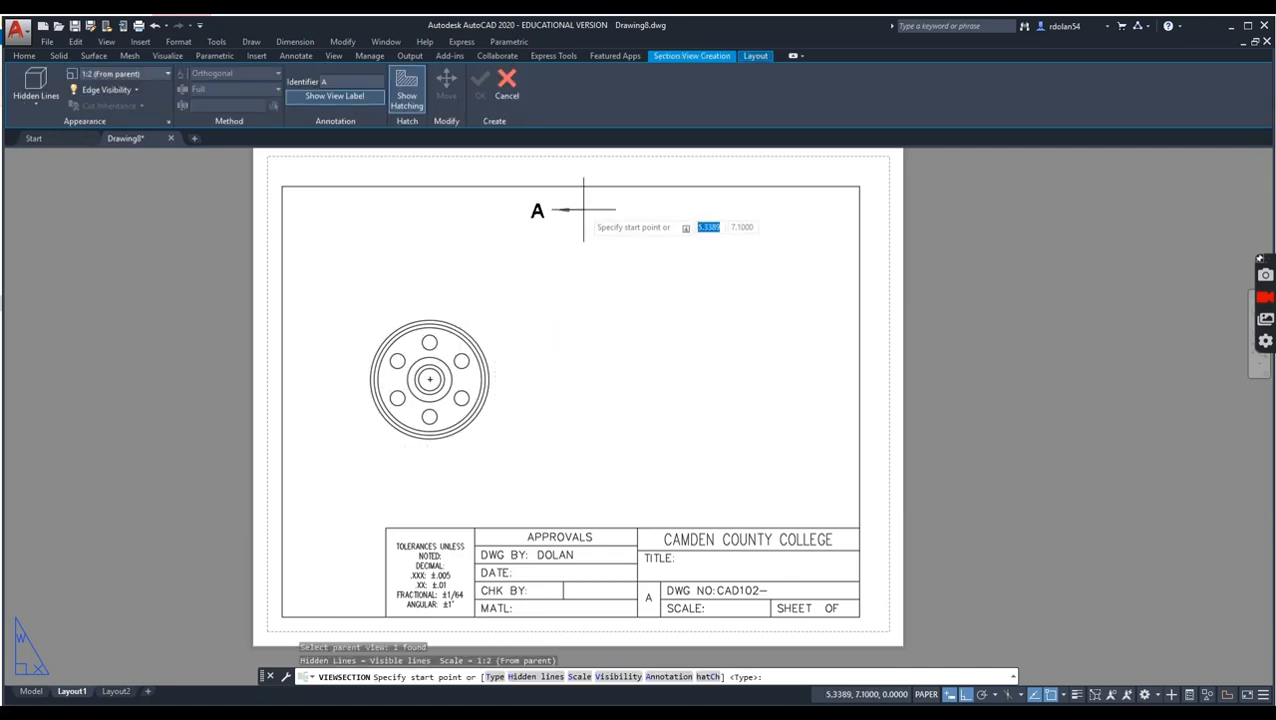
{"action": "left_click", "coordinate": [430, 308]}
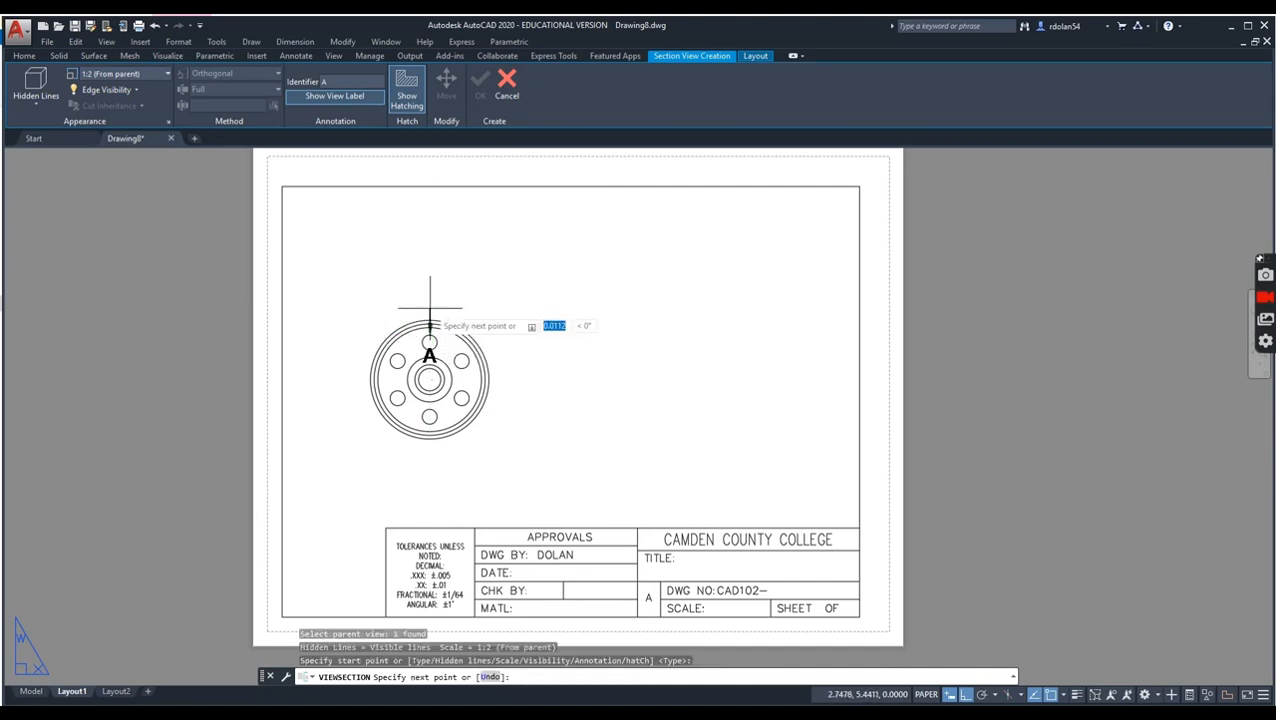
{"action": "left_click", "coordinate": [430, 466]}
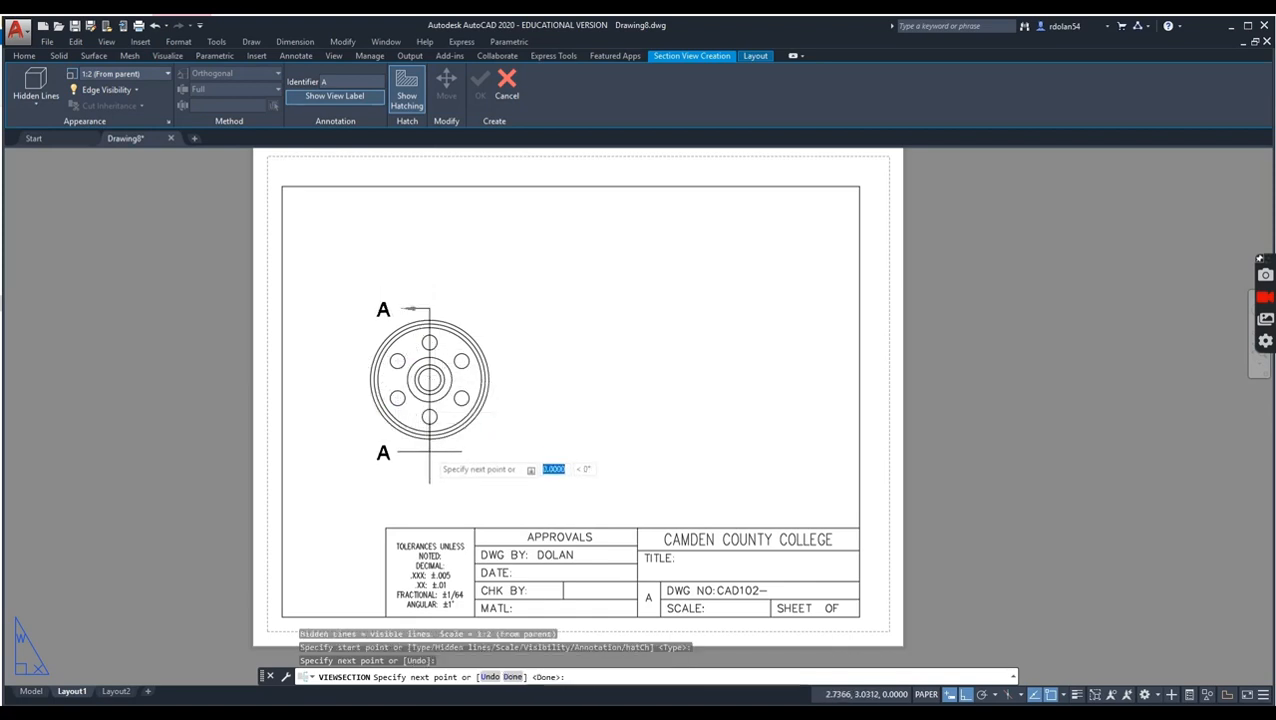
{"action": "key", "text": "Return"}
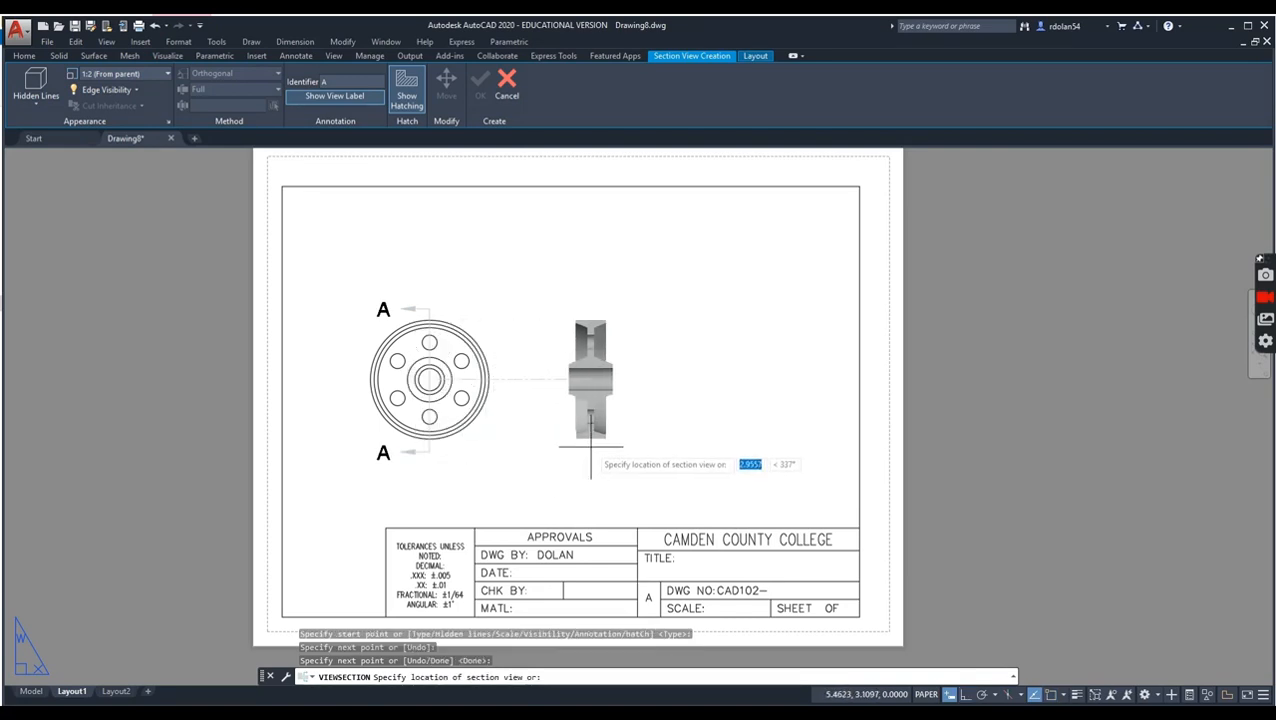
{"action": "left_click", "coordinate": [583, 455]}
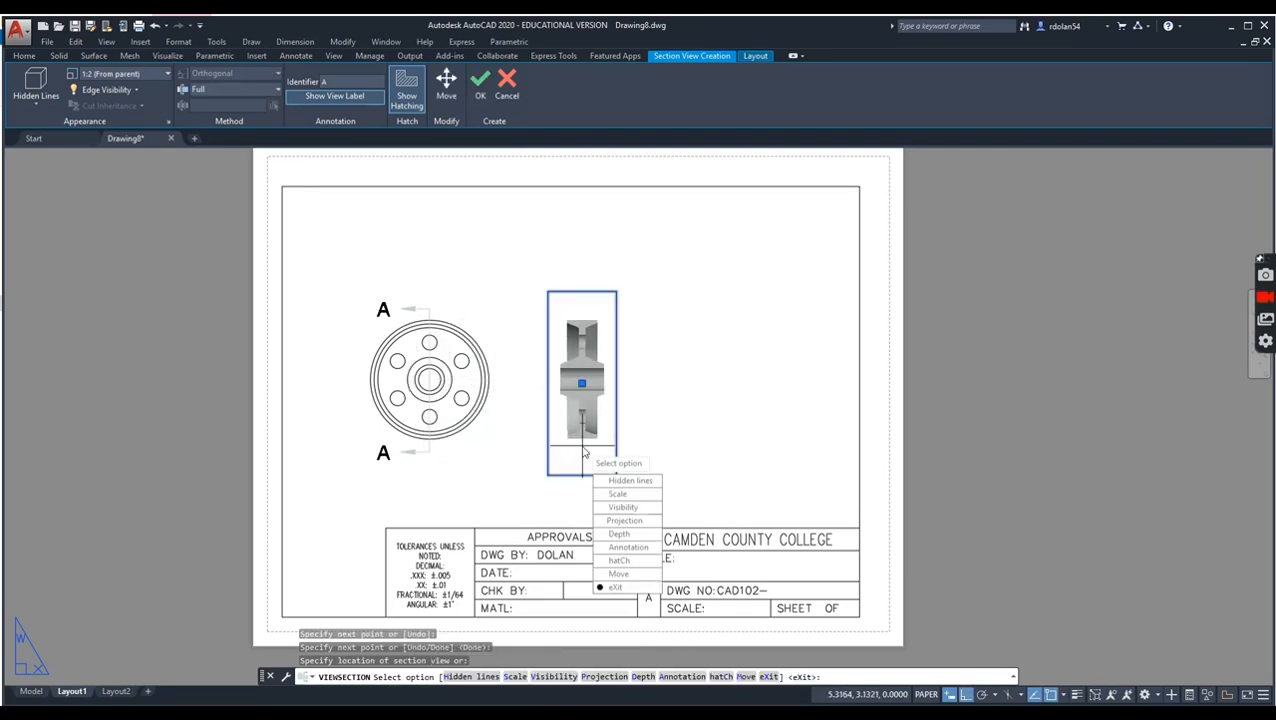
{"action": "left_click", "coordinate": [633, 588]}
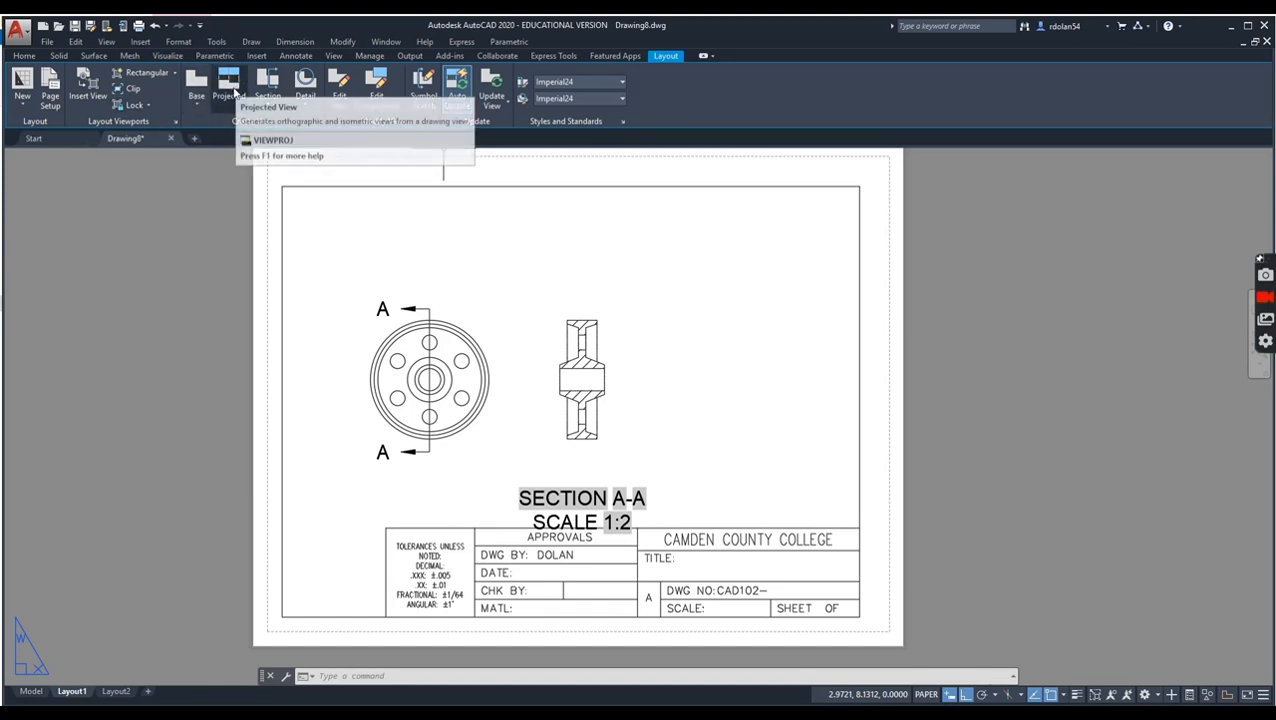
Step: Project an isometric view from the wheel's base view and place it in the sheet's upper-right corner
{"action": "left_click", "coordinate": [226, 96]}
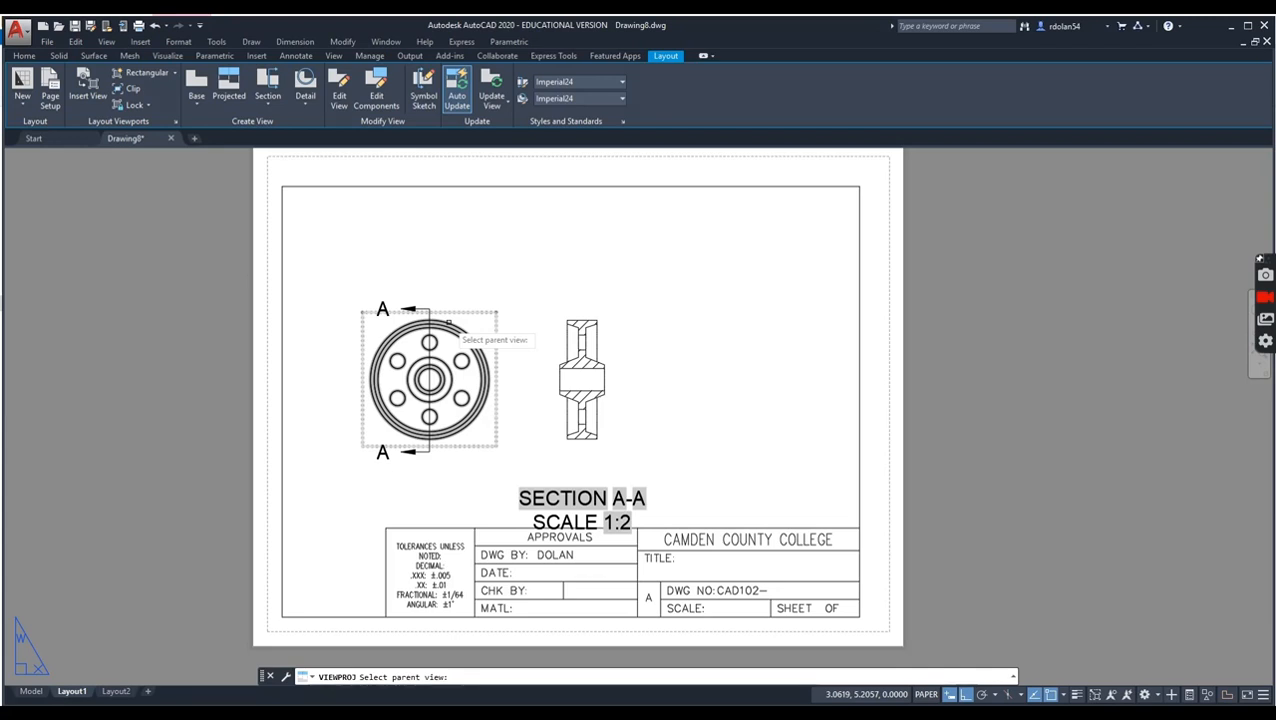
{"action": "left_click", "coordinate": [452, 330]}
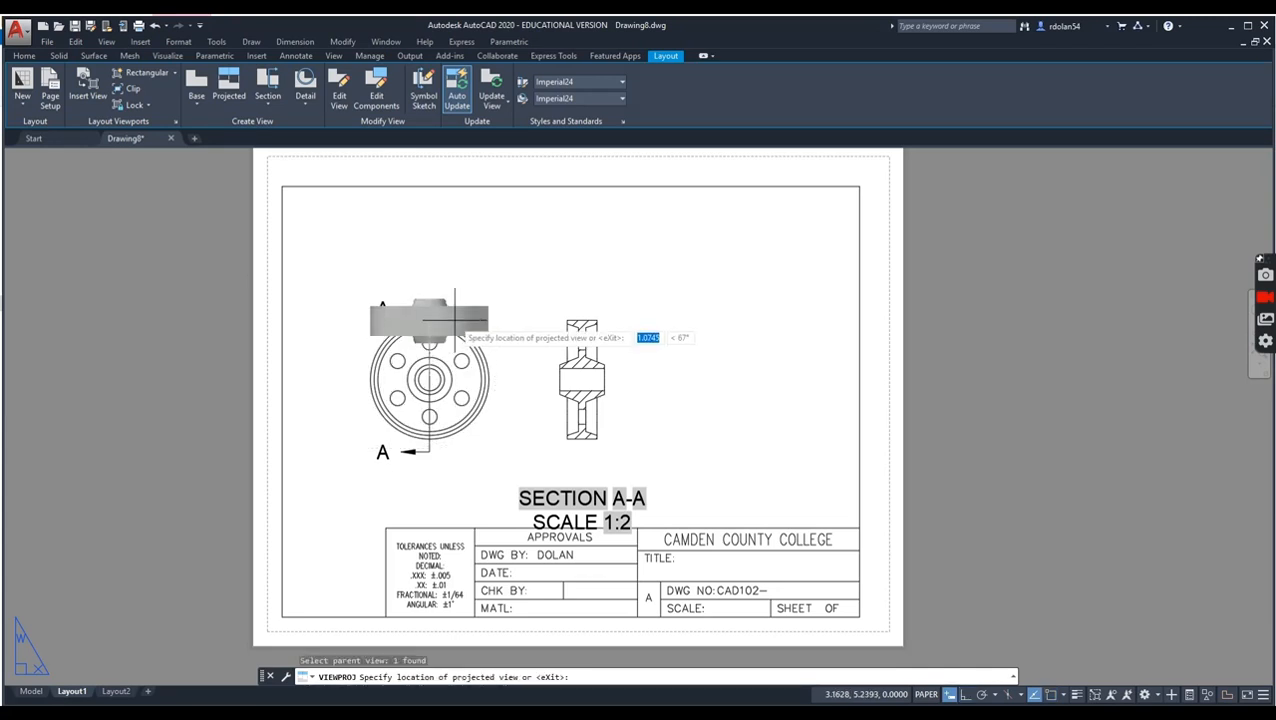
{"action": "left_click", "coordinate": [768, 257]}
{"action": "key", "text": "Return"}
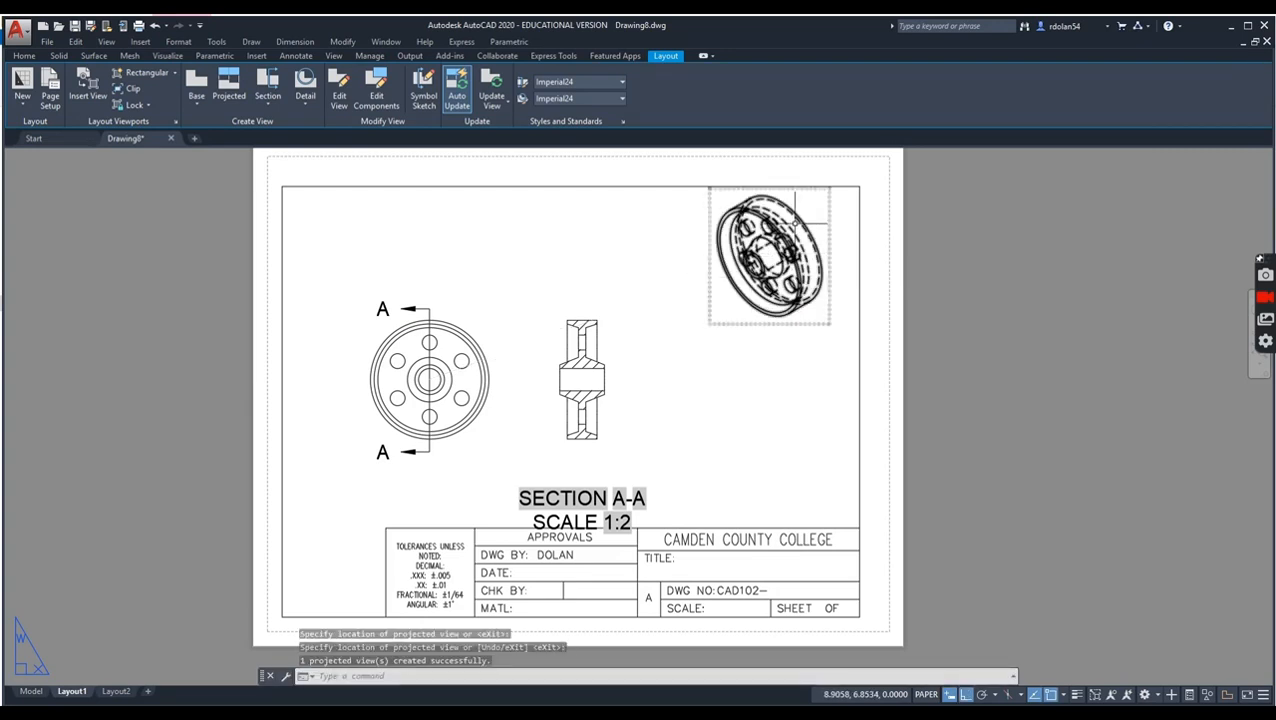
{"action": "left_click", "coordinate": [815, 242]}
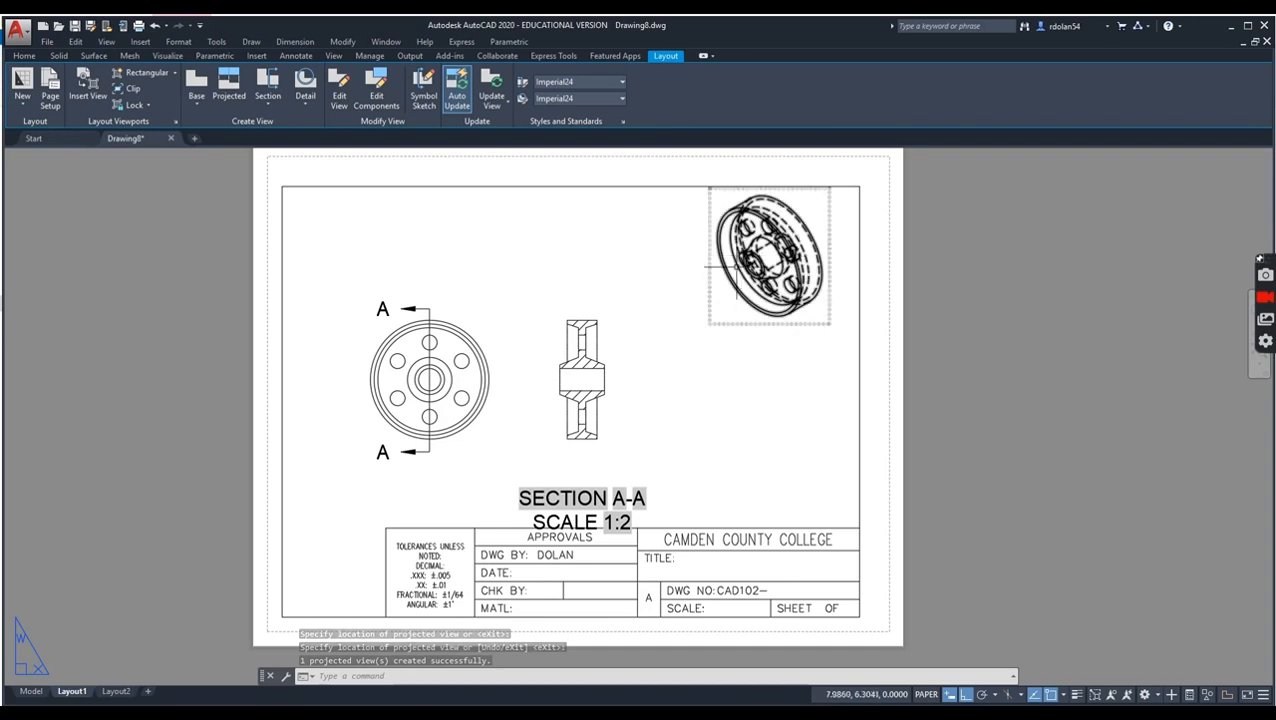
Step: Edit the projected isometric view of the wheel to display visible lines only
{"action": "left_click", "coordinate": [753, 322]}
{"action": "double_click", "coordinate": [753, 322]}
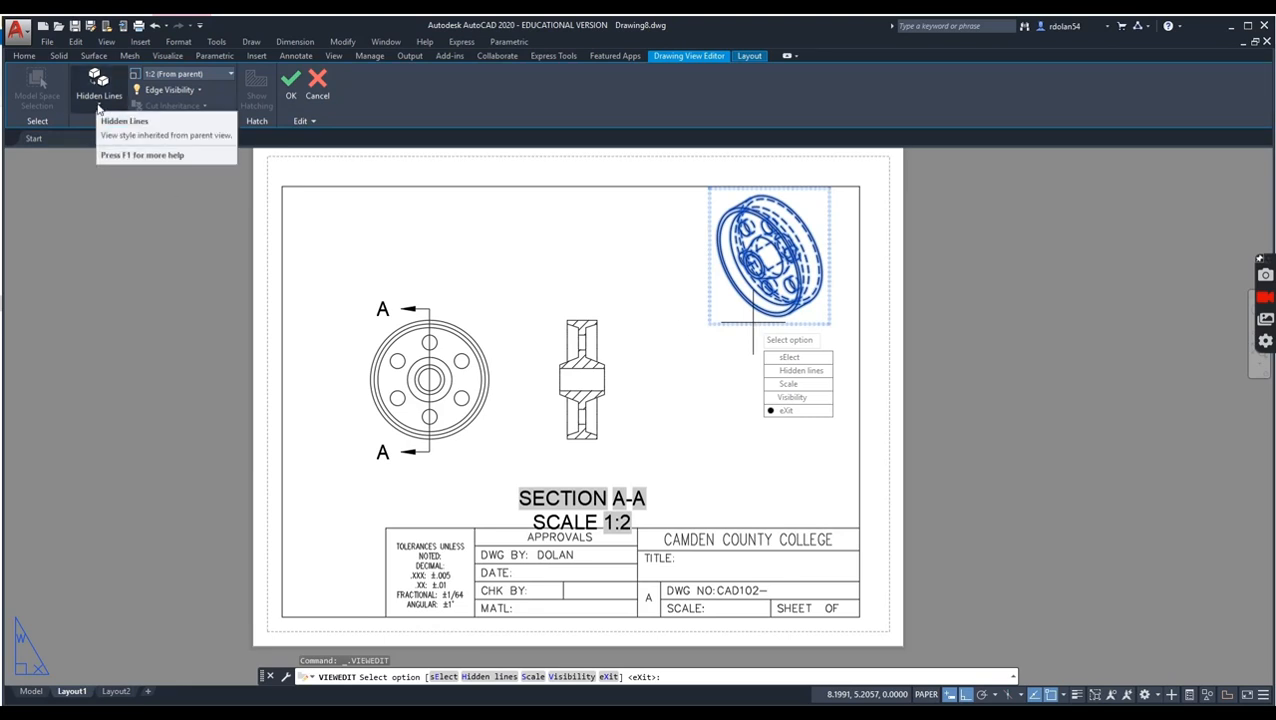
{"action": "left_click", "coordinate": [98, 105]}
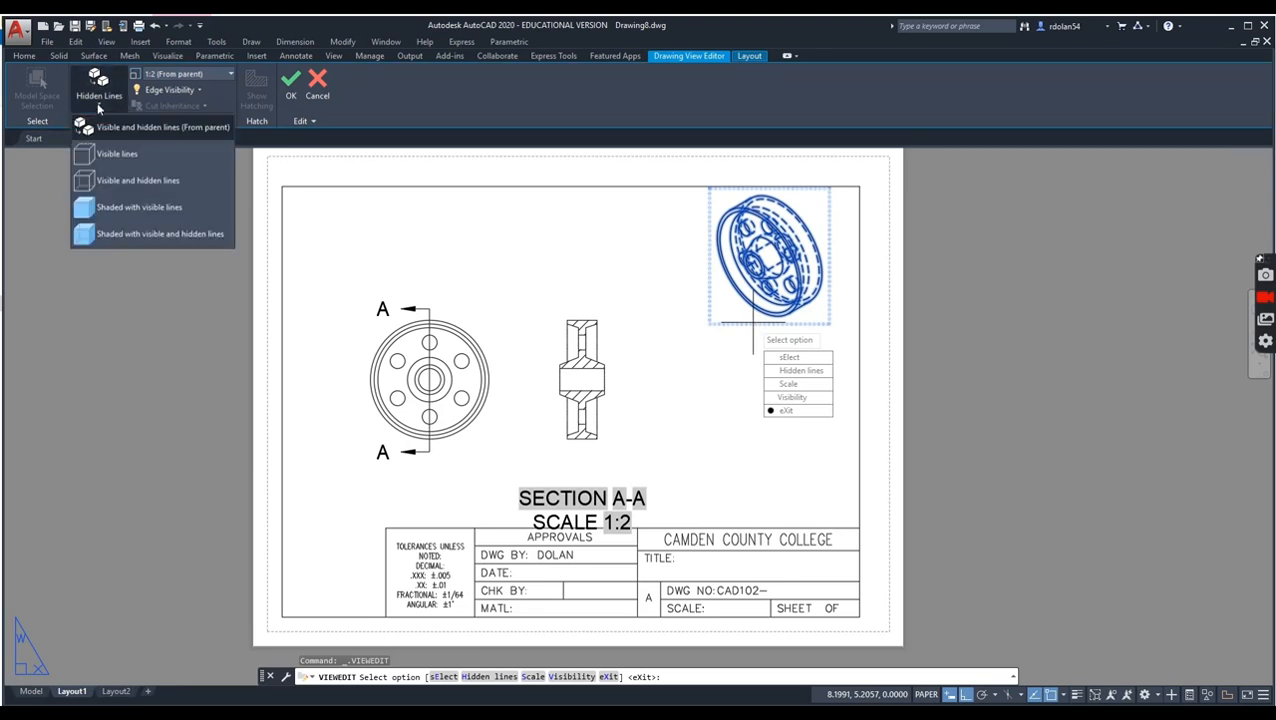
{"action": "left_click", "coordinate": [130, 156]}
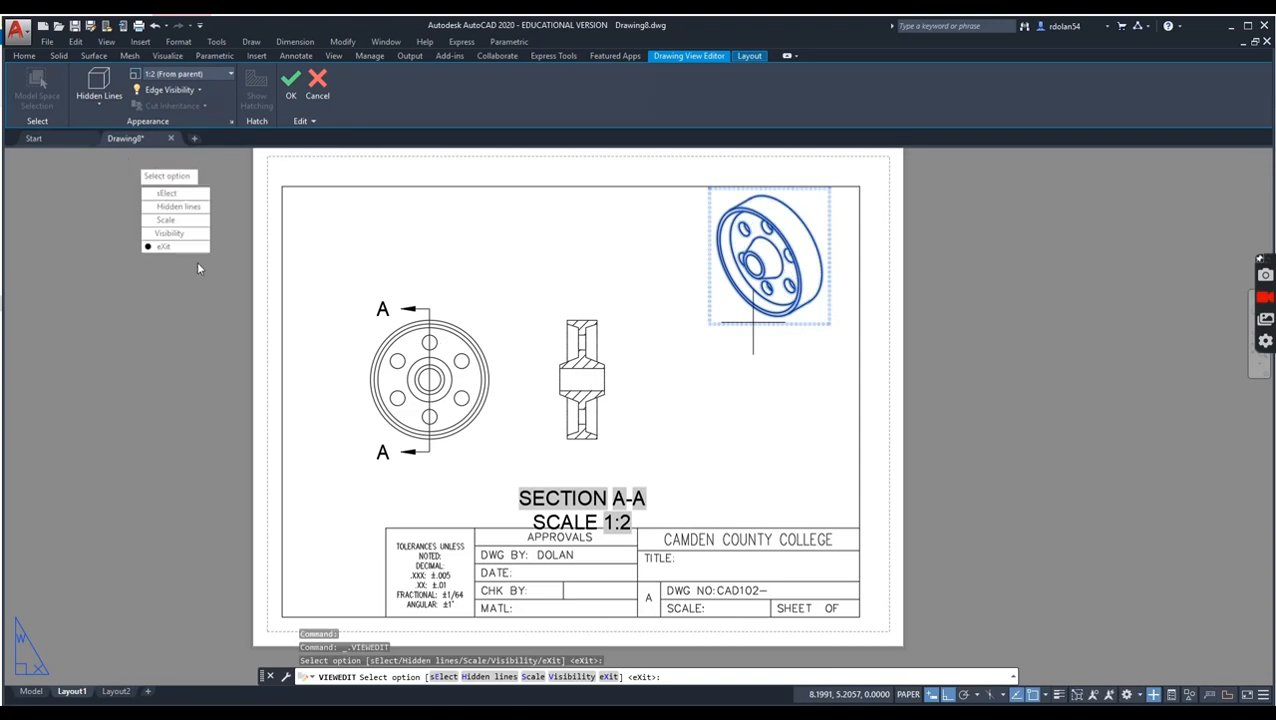
{"action": "left_click", "coordinate": [163, 246]}
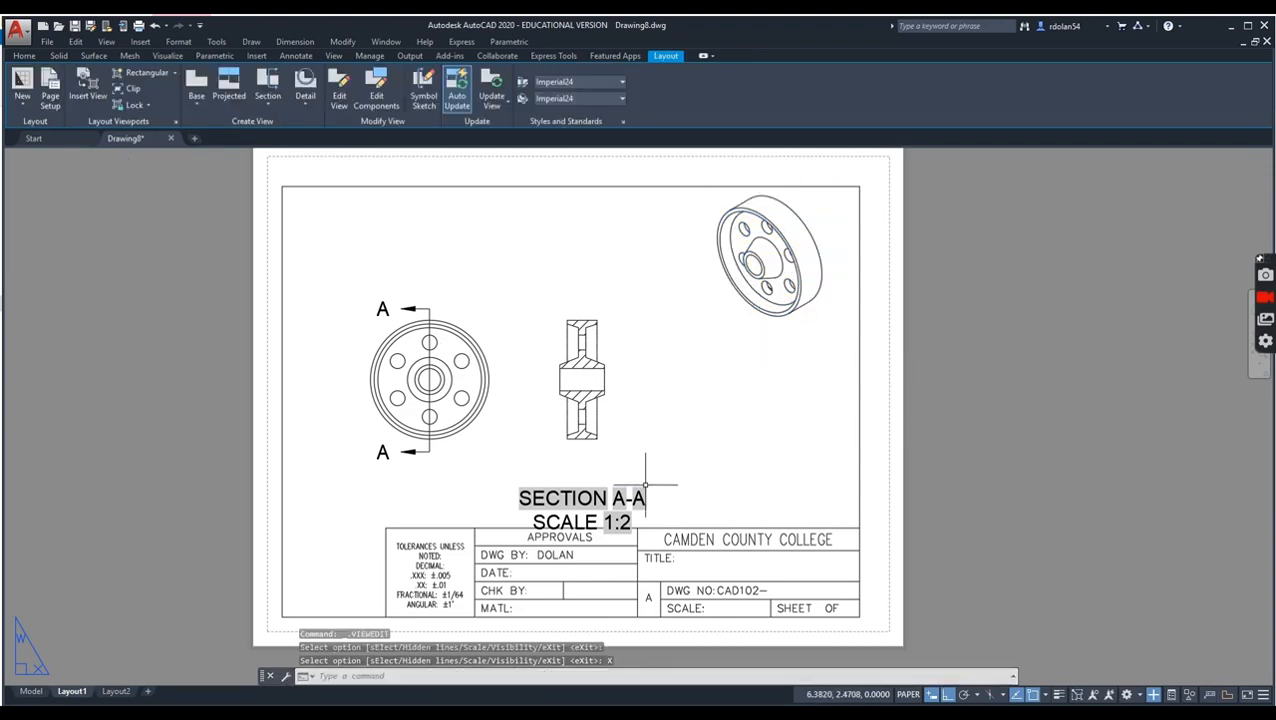
Step: Move the section A-A label straight up, clear of the title block and just below the section view
{"action": "left_click", "coordinate": [575, 485]}
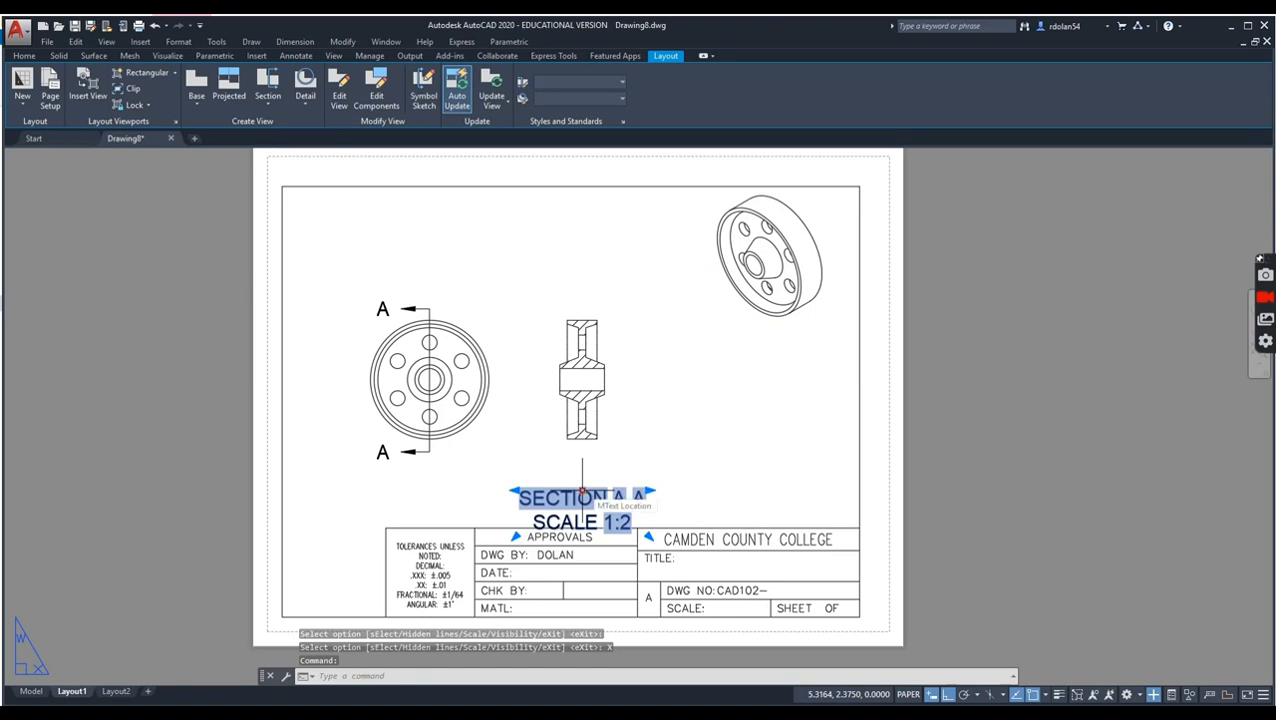
{"action": "left_click", "coordinate": [581, 487]}
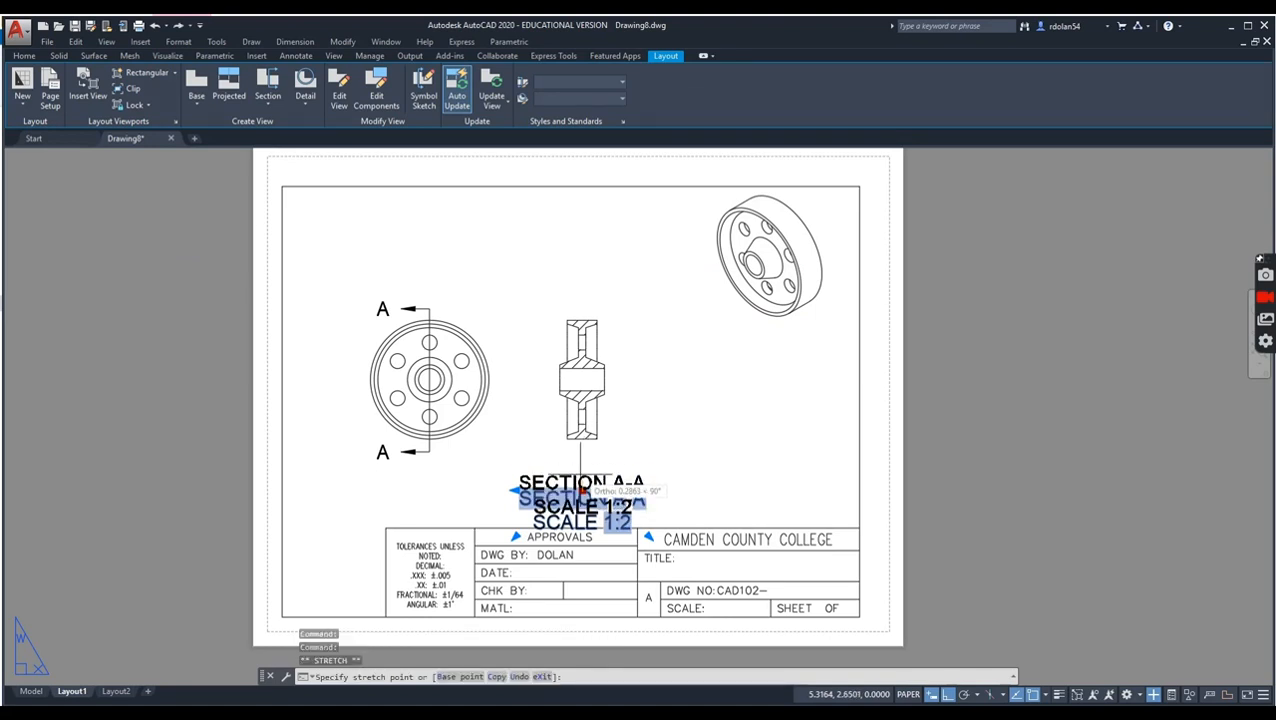
{"action": "left_click", "coordinate": [583, 461]}
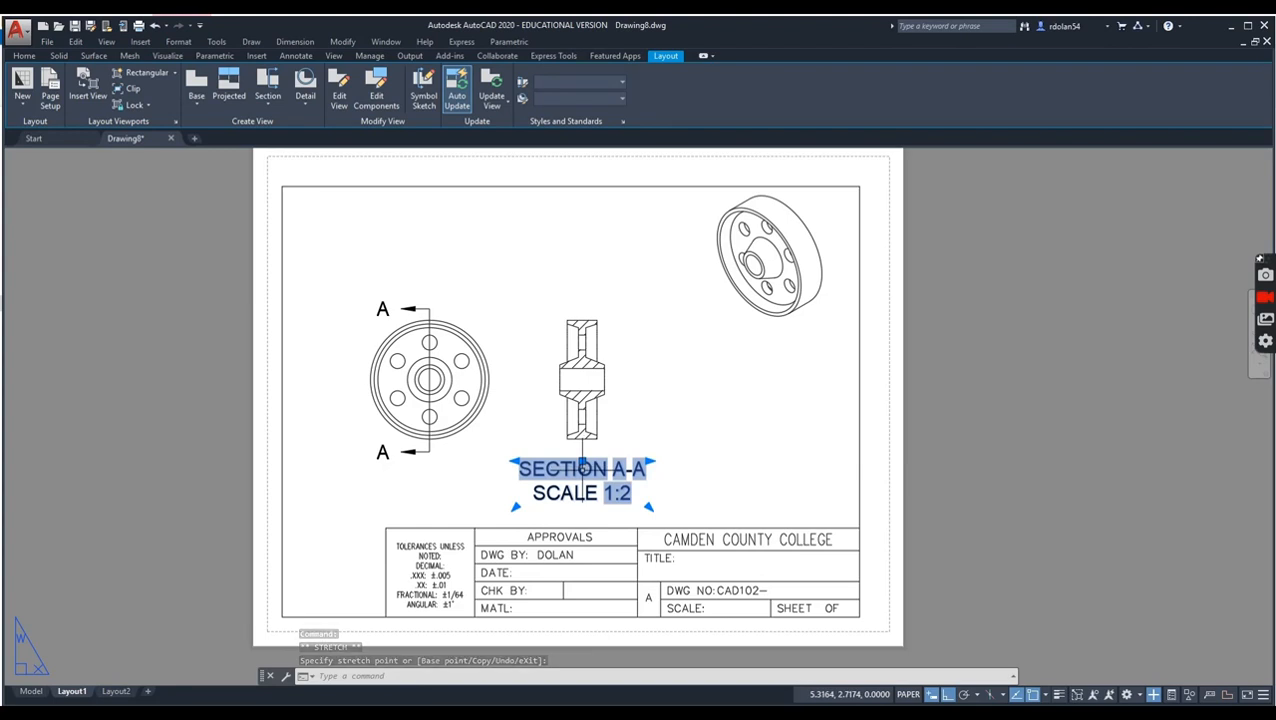
Step: Set the text height of the whole section A-A label, including its scale line, to 0.1250
{"action": "double_click", "coordinate": [583, 468]}
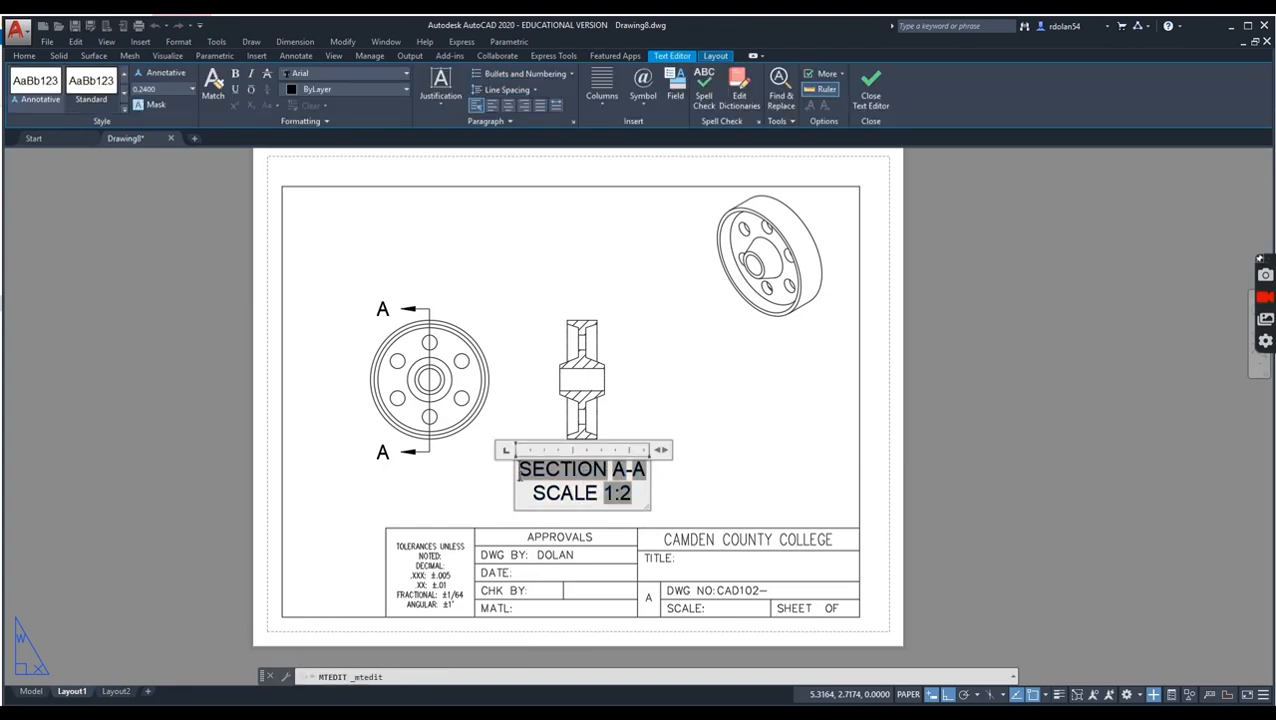
{"action": "triple_click", "coordinate": [563, 477]}
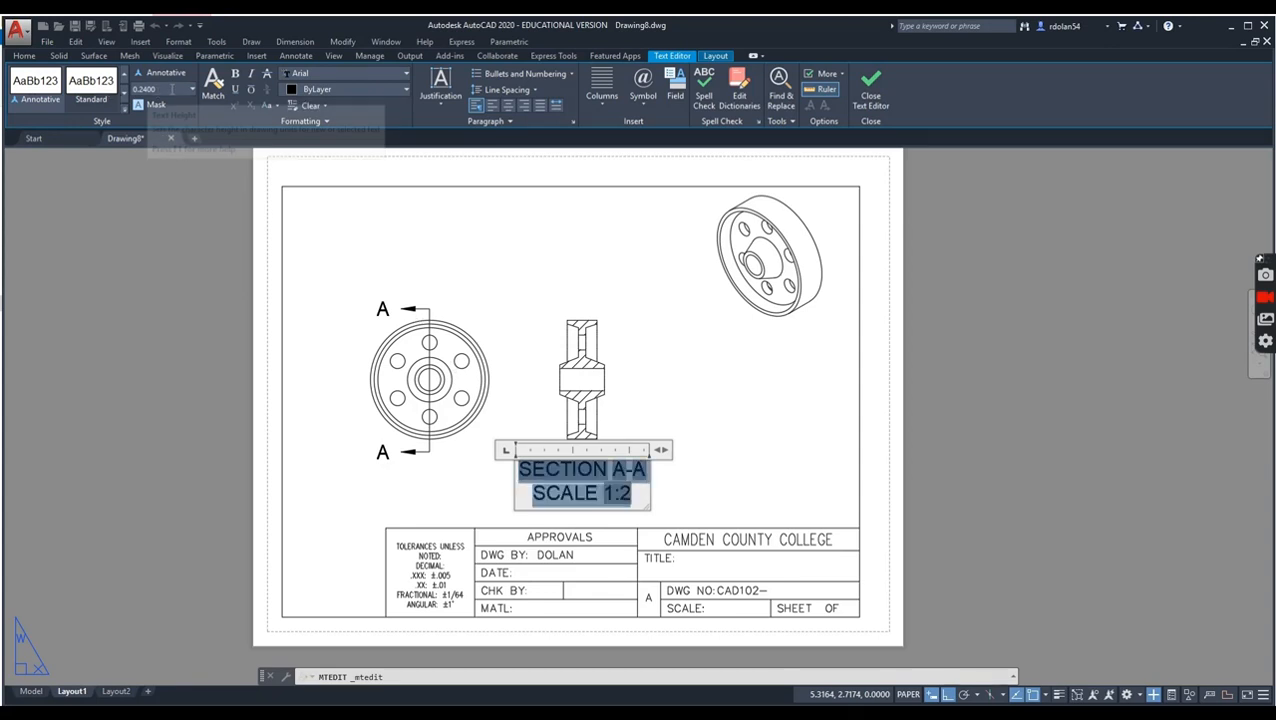
{"action": "left_click", "coordinate": [195, 90]}
{"action": "left_click", "coordinate": [148, 120]}
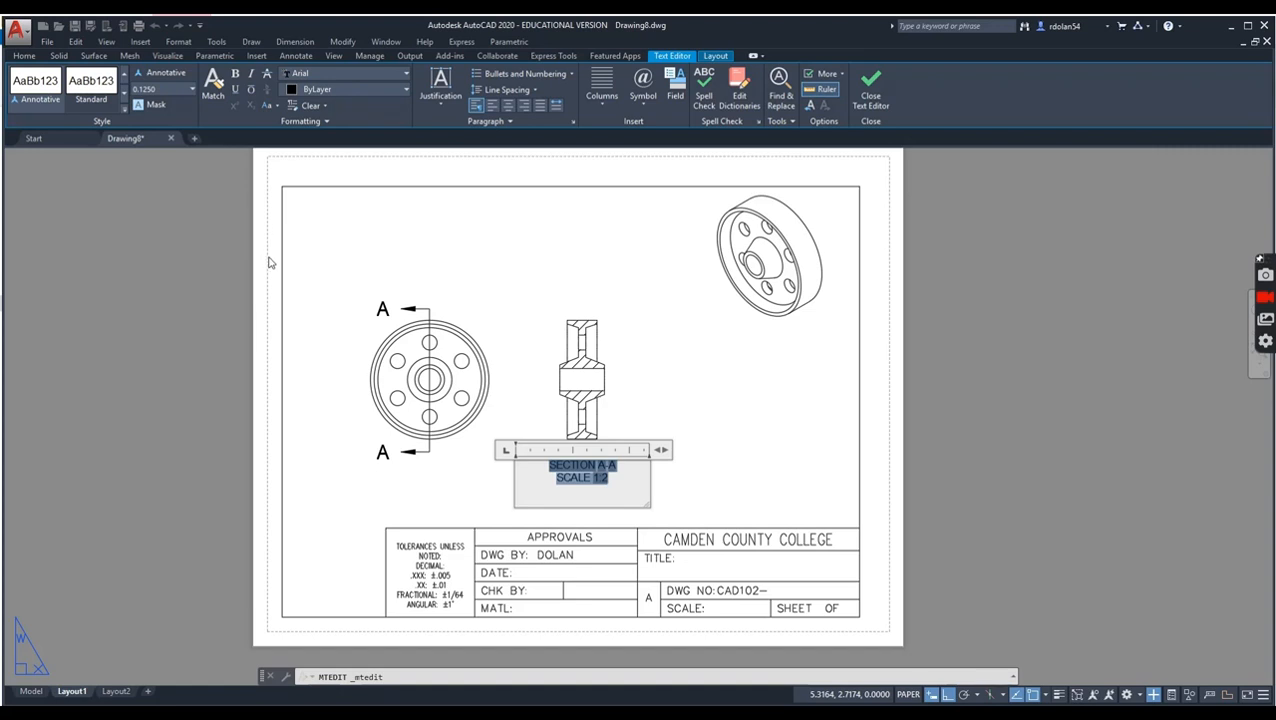
{"action": "left_click", "coordinate": [317, 262]}
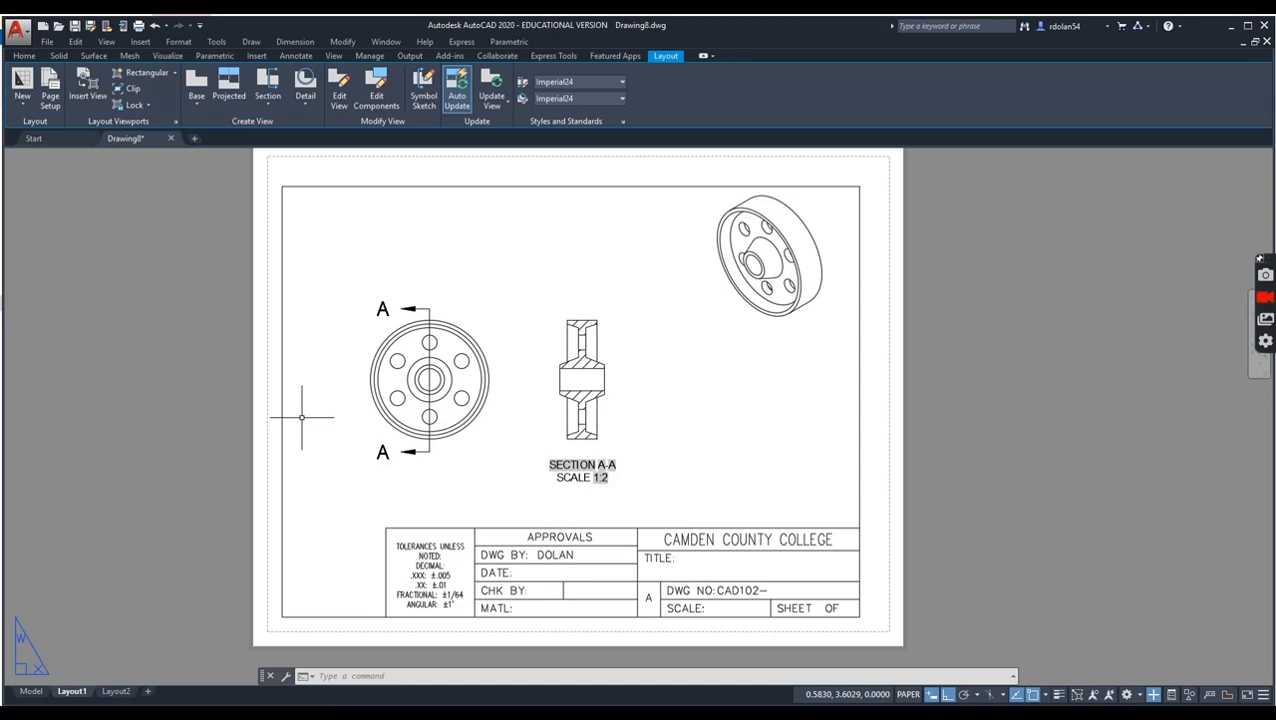
Step: Move the section A-A view with its label about 1 unit horizontally away from the base view
{"action": "left_click", "coordinate": [583, 374]}
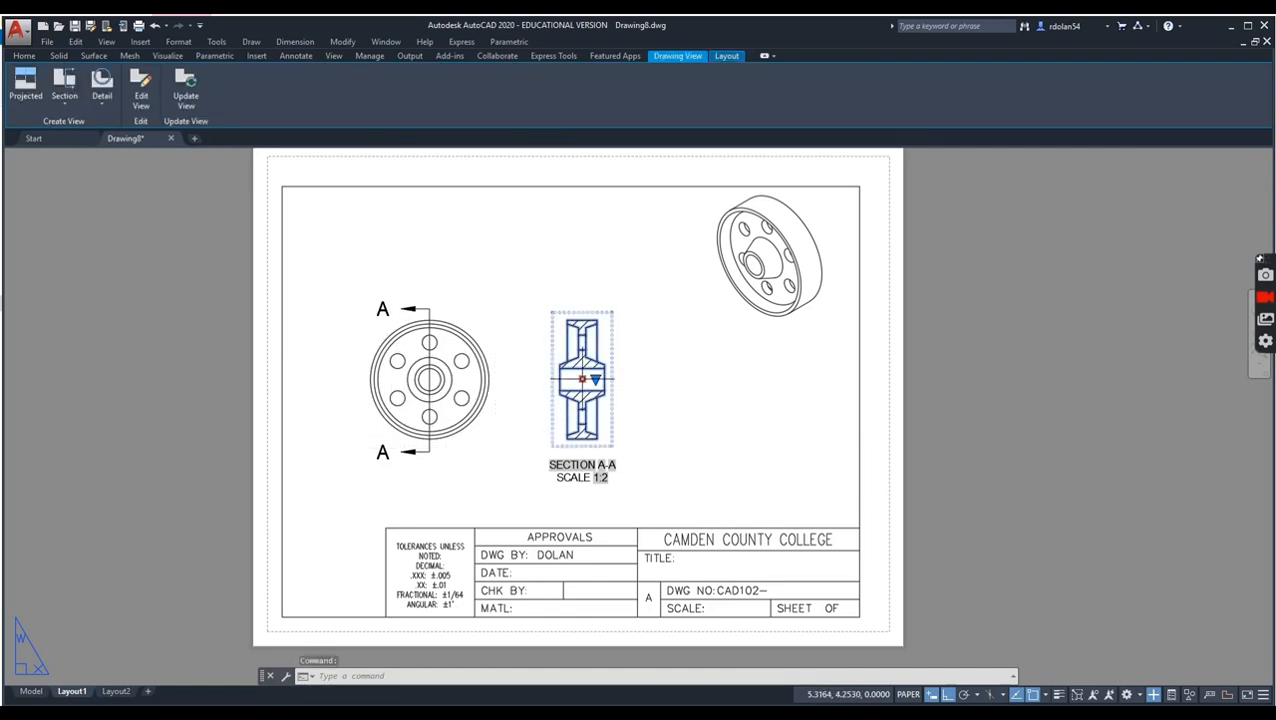
{"action": "left_click", "coordinate": [583, 378]}
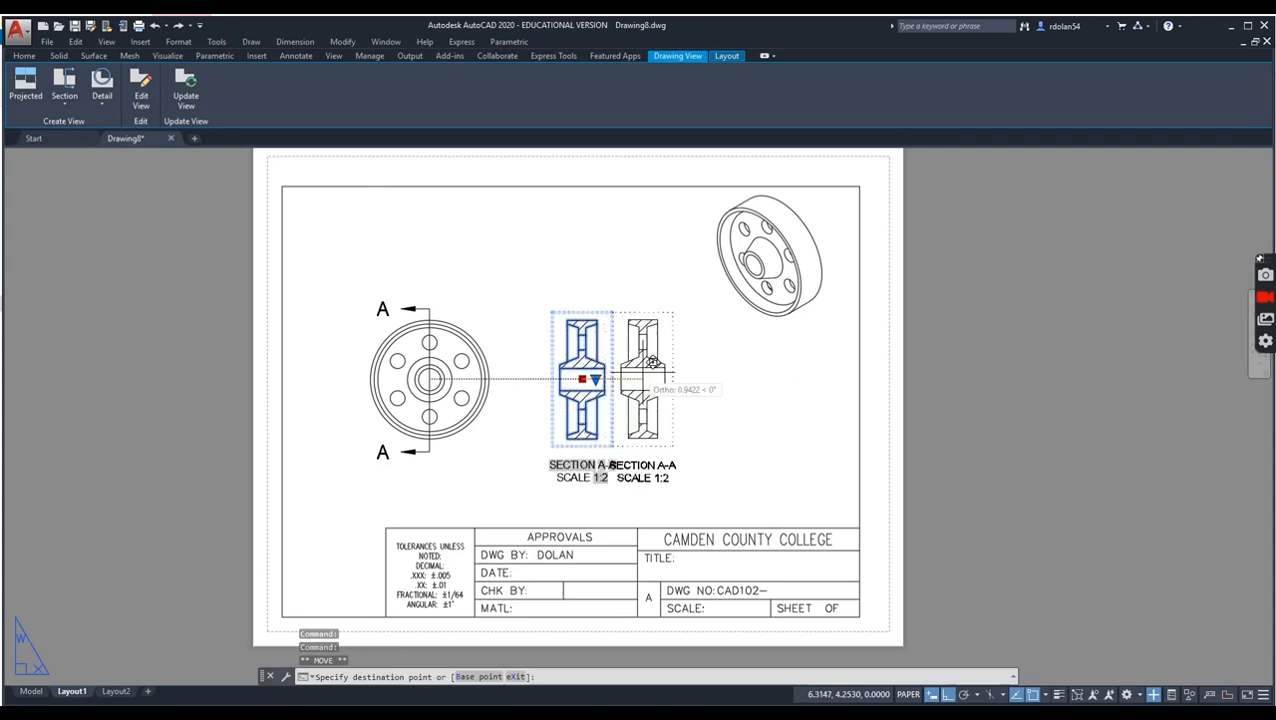
{"action": "left_click", "coordinate": [642, 378]}
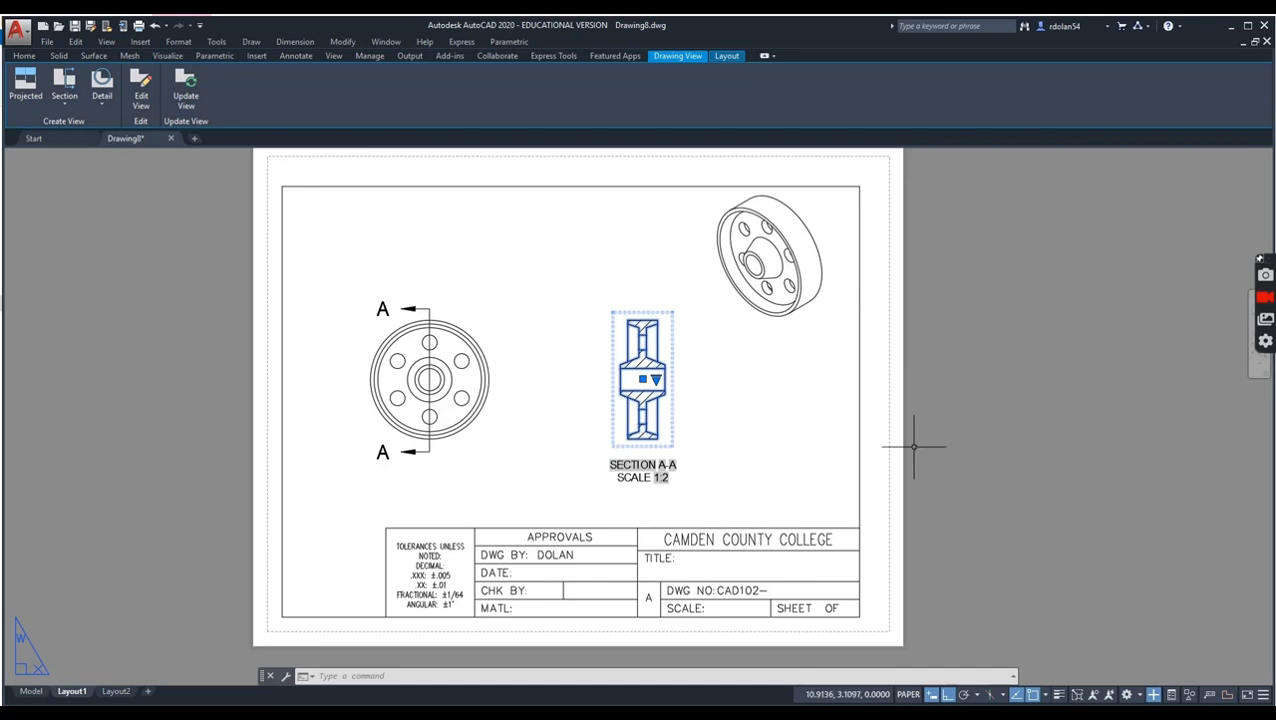
{"action": "left_click_drag", "start_coordinate": [1108, 425], "coordinate": [1213, 458]}
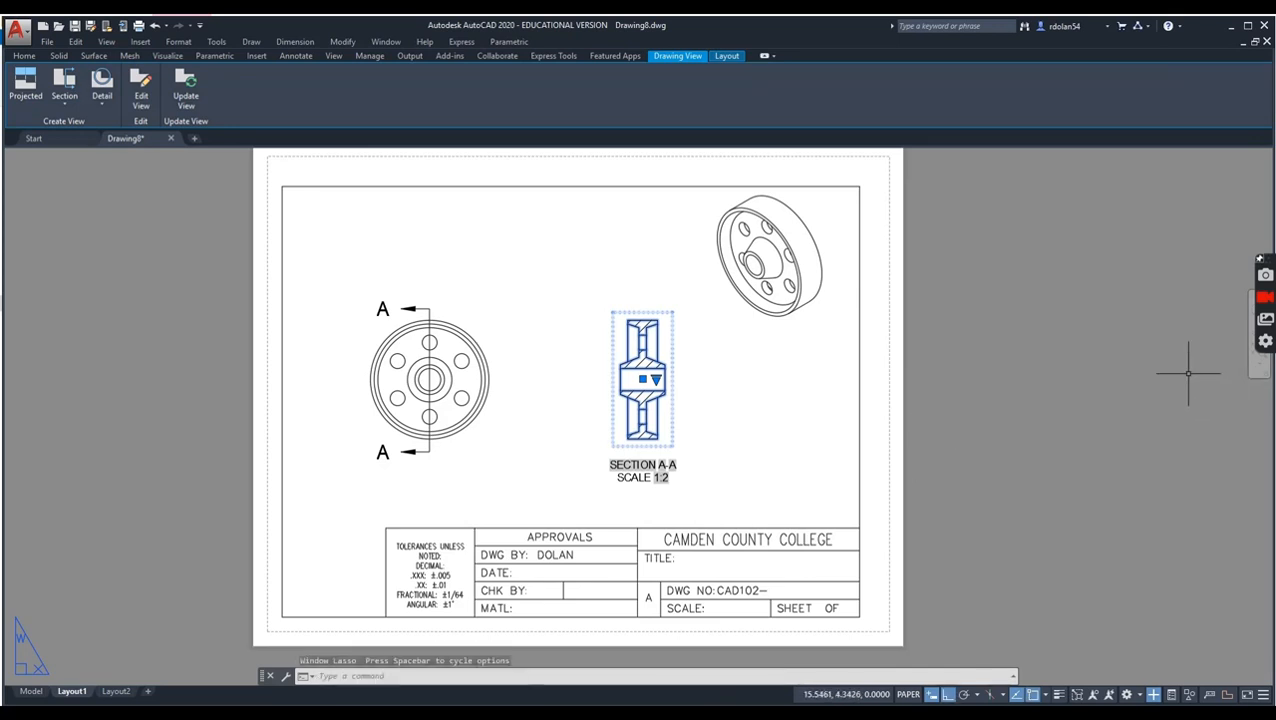
{"action": "left_click", "coordinate": [1265, 300]}
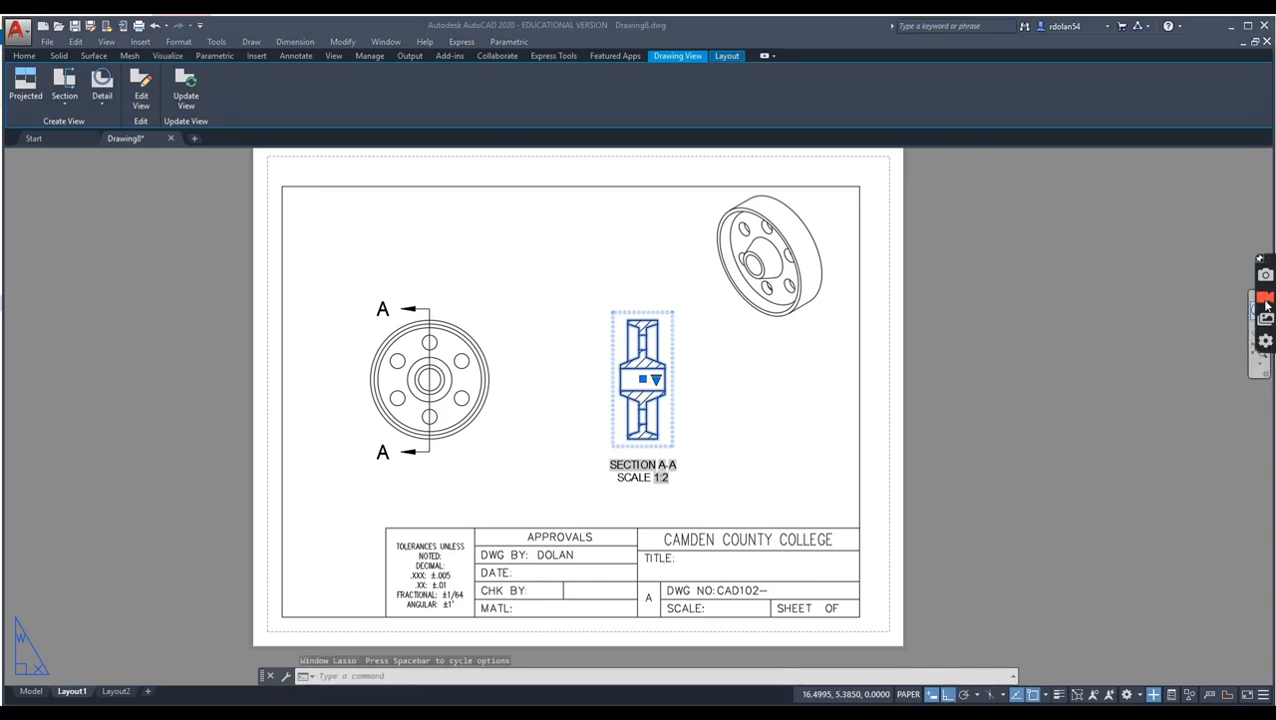